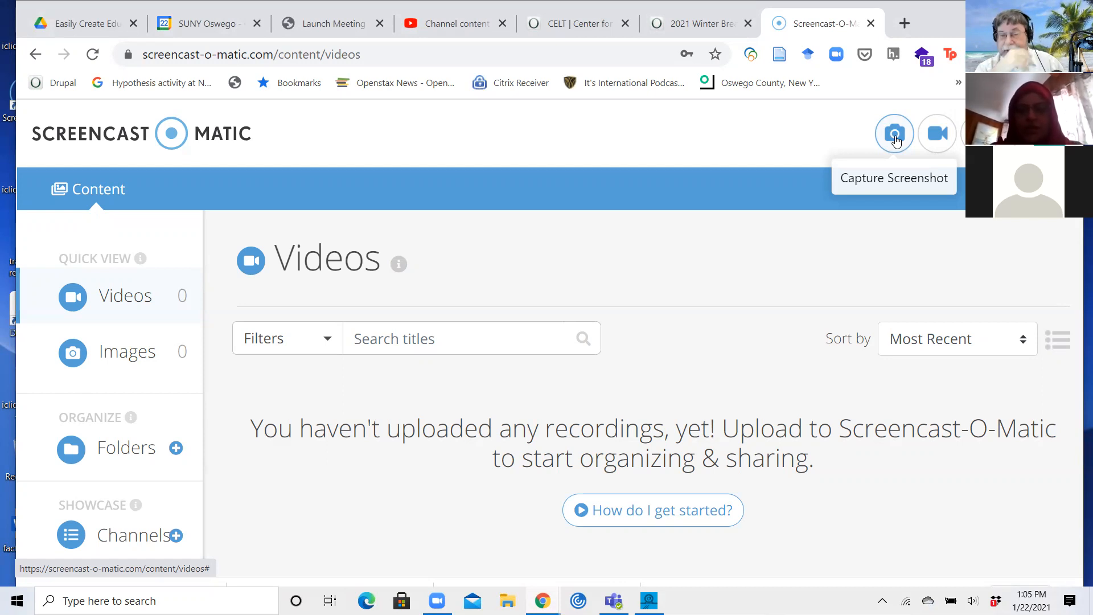
- Launch the screenshot capture tool and try selecting a region covering most of the browser page
left_click(896, 139)
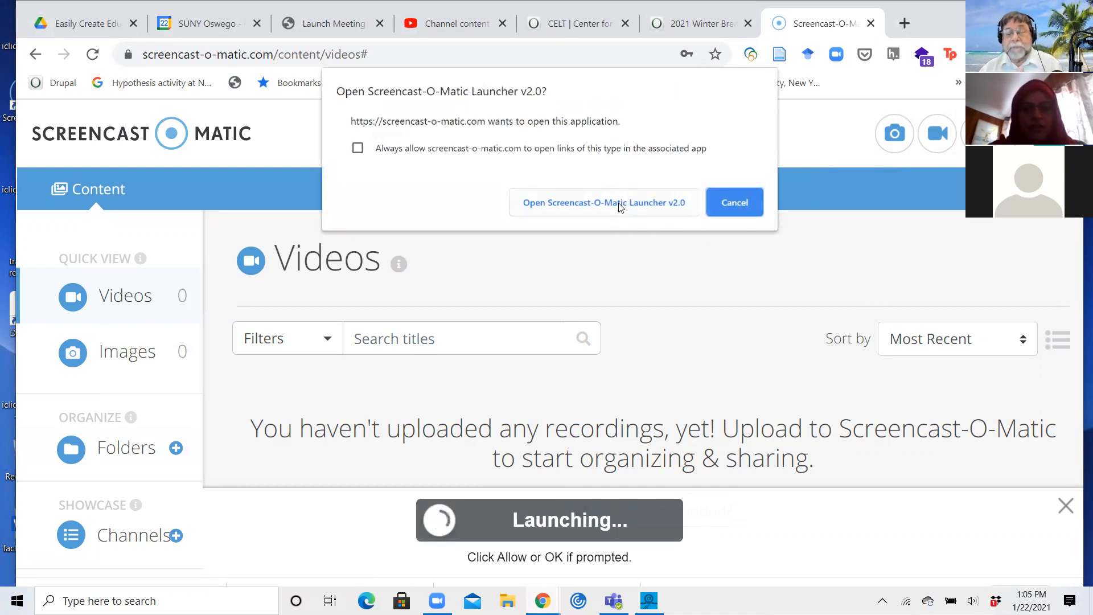
left_click(619, 203)
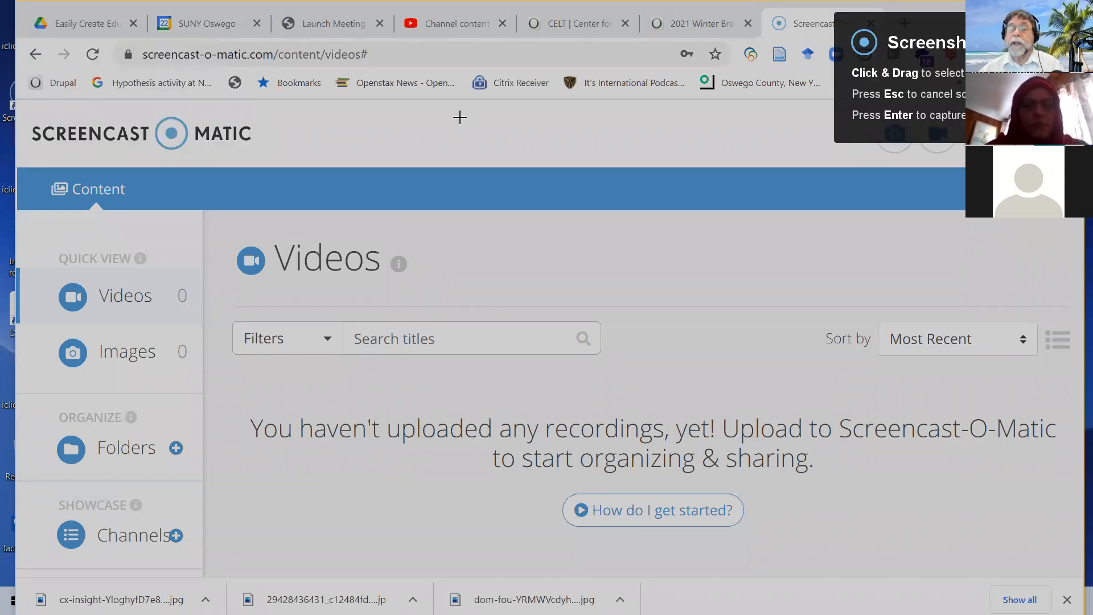
left_click_drag(117, 67, 1042, 519)
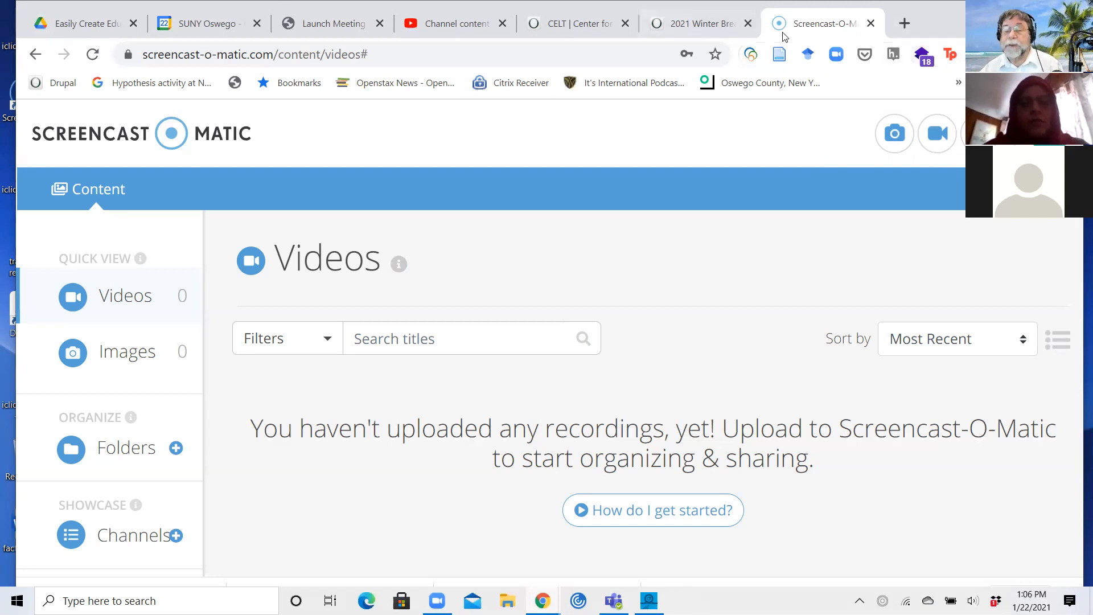
- Launch the screen recorder in Webcam mode and choose Integrated Webcam as the camera
left_click(936, 137)
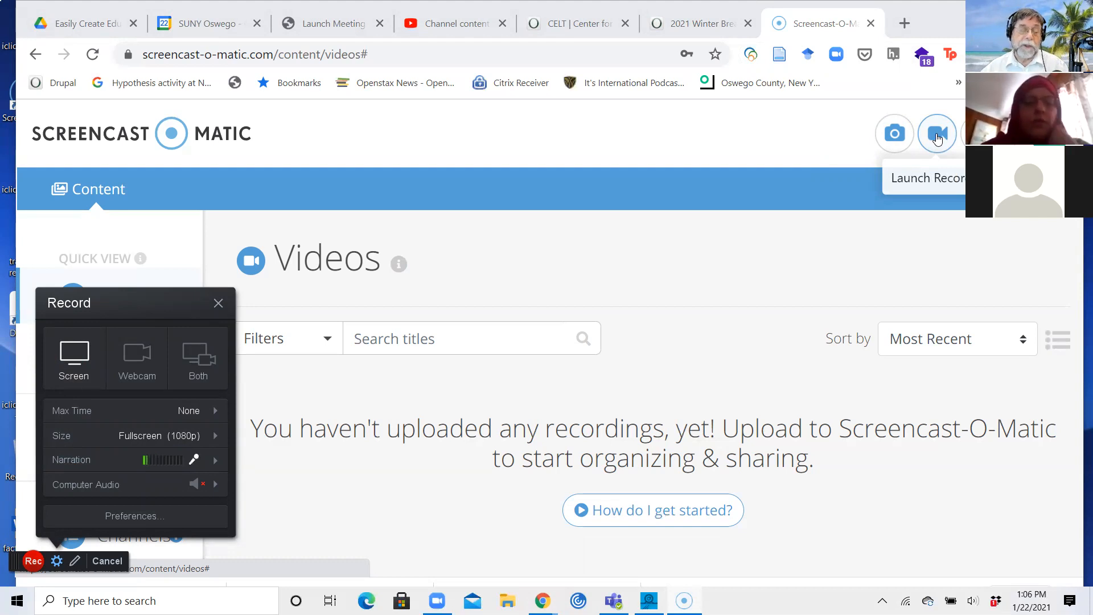
left_click(139, 357)
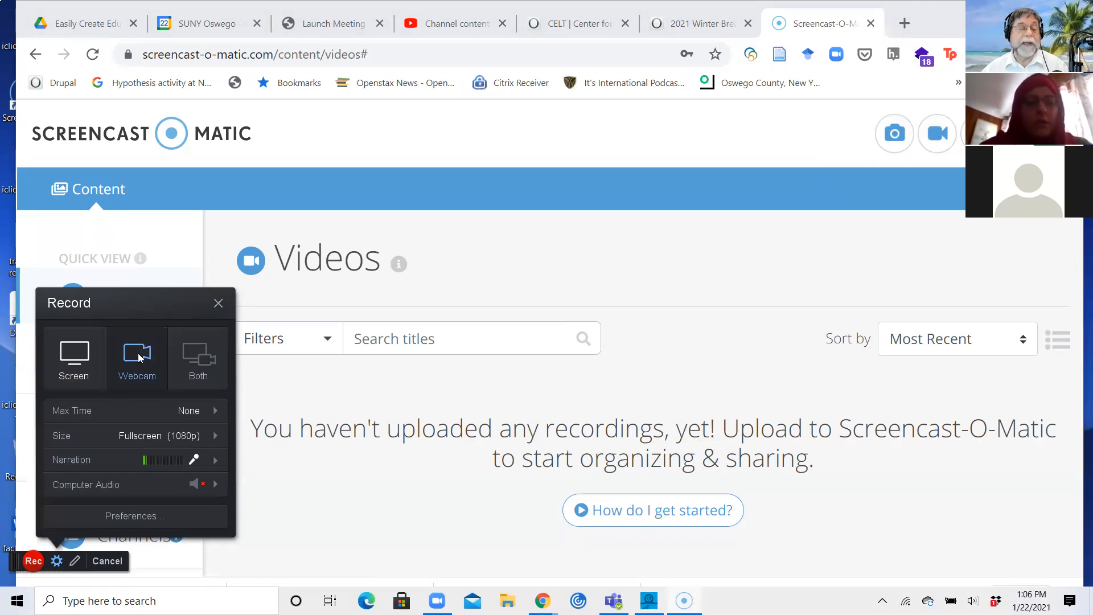
left_click(139, 358)
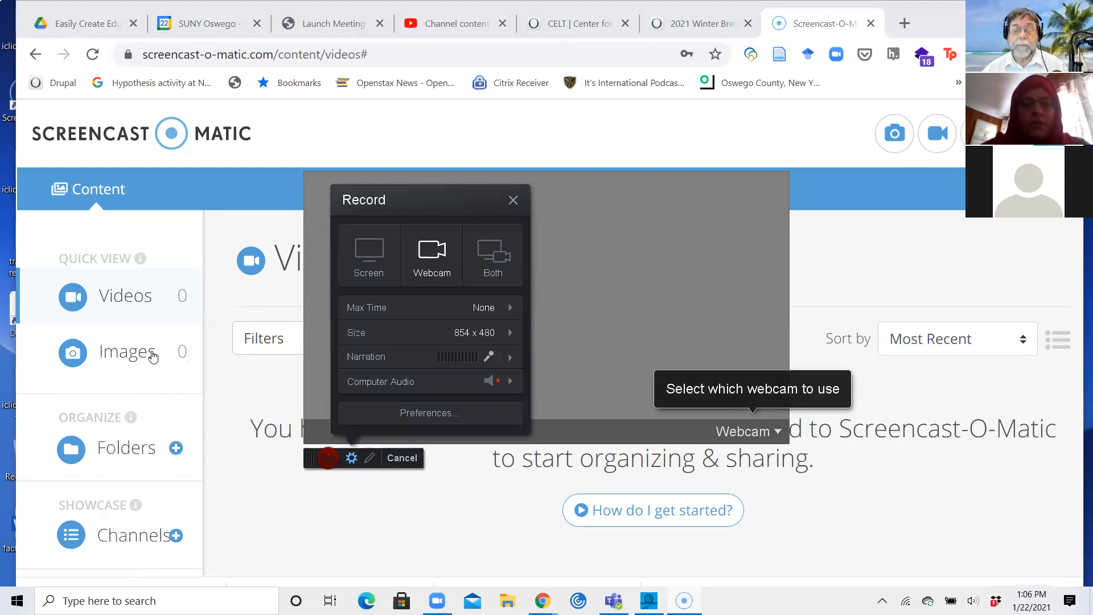
left_click(747, 432)
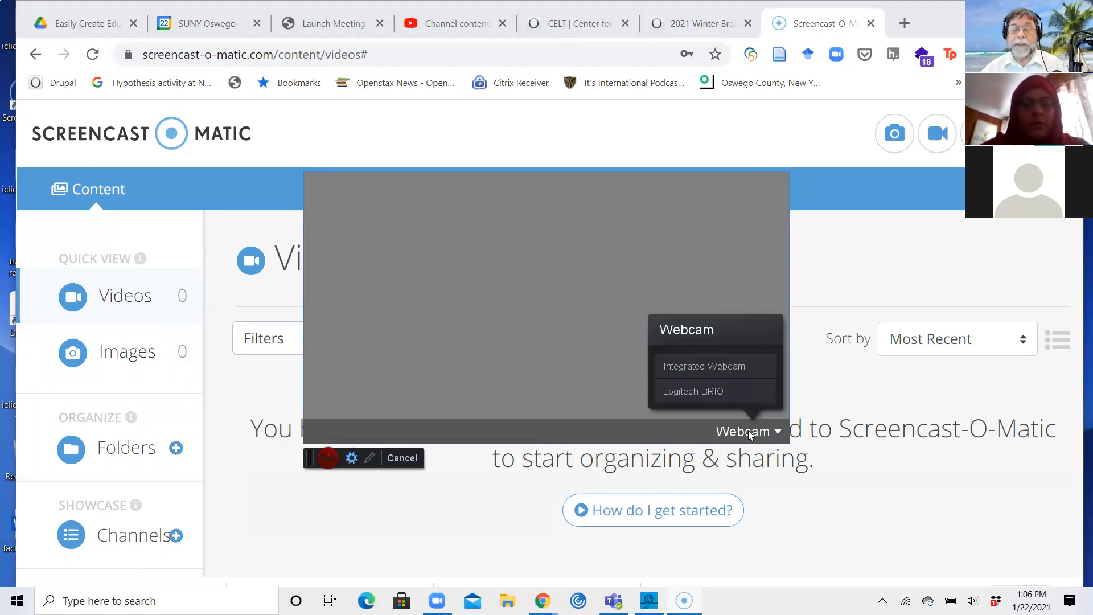
left_click(715, 370)
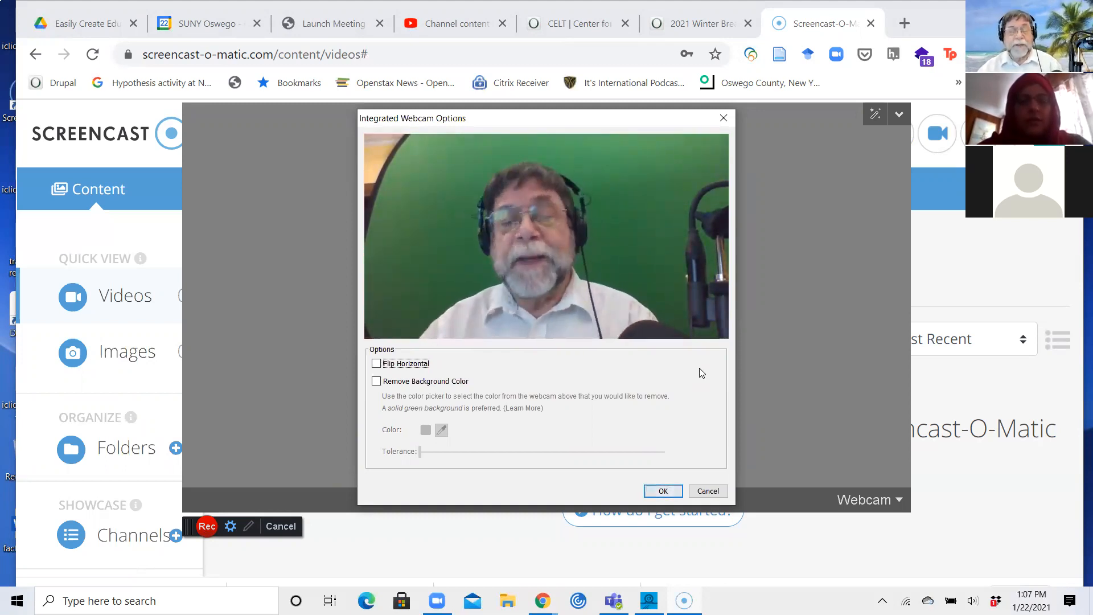
- Try the Flip Horizontal and Remove Background Color options for the integrated webcam and close its options
left_click(377, 364)
left_click(377, 365)
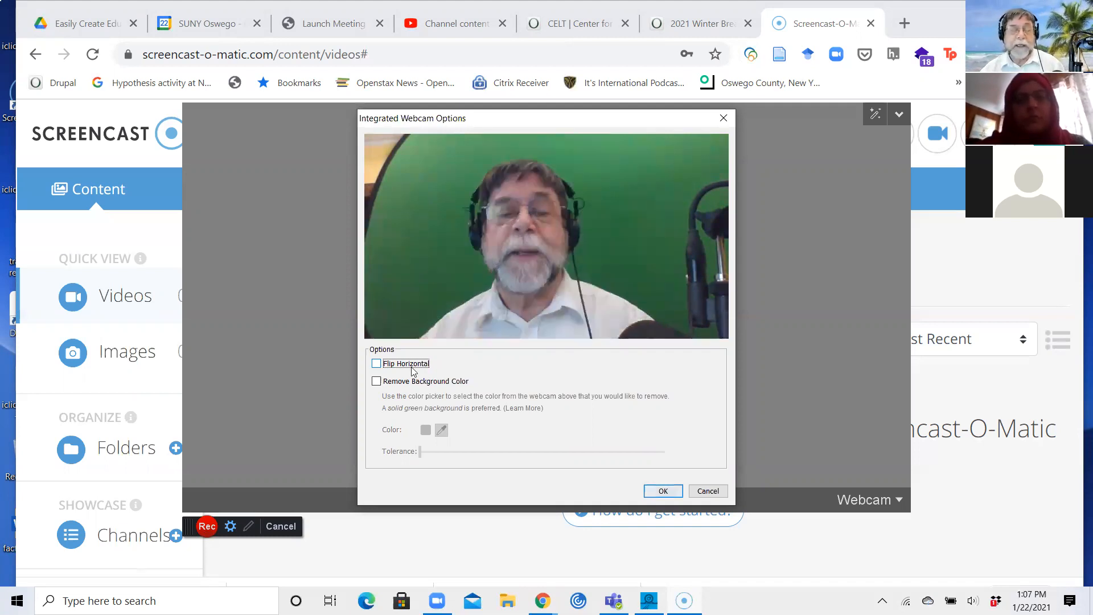
left_click(376, 382)
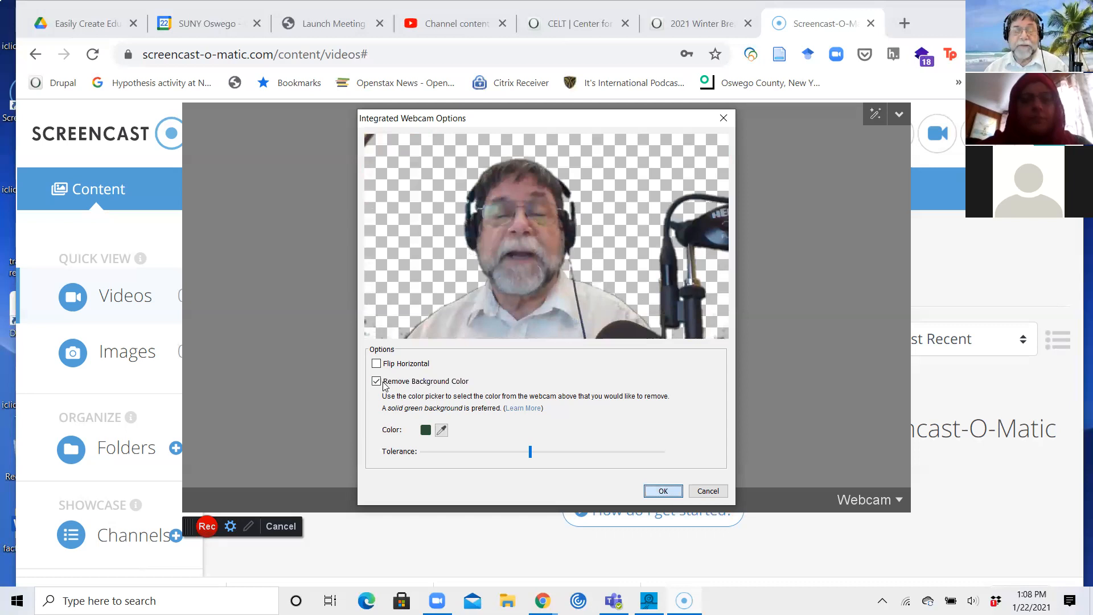
left_click(662, 491)
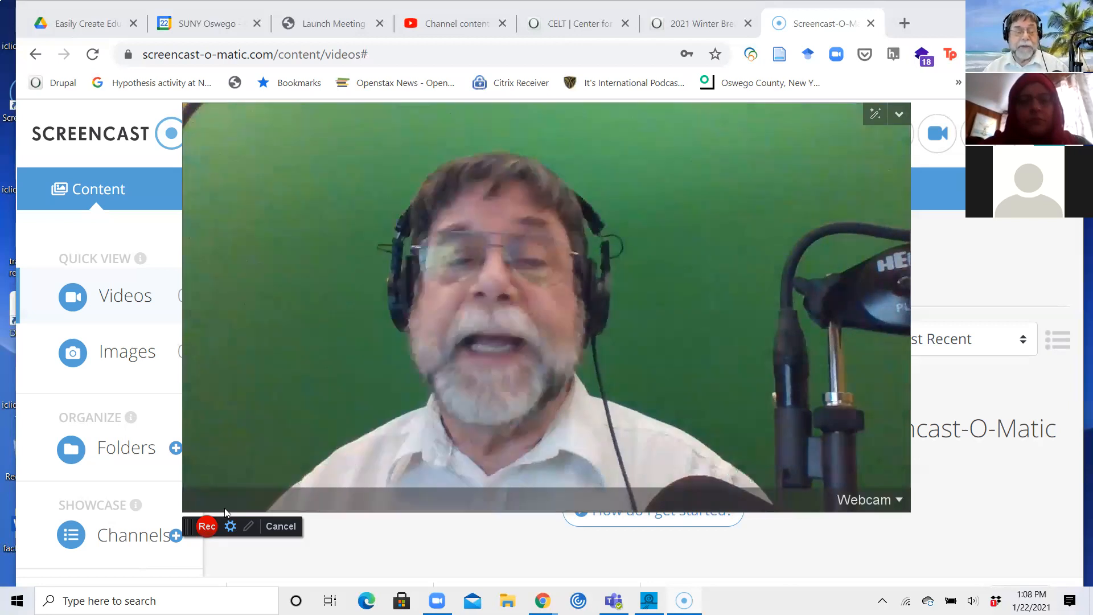
- Switch the recording mode to Both so the screen and the webcam are captured together
left_click(230, 526)
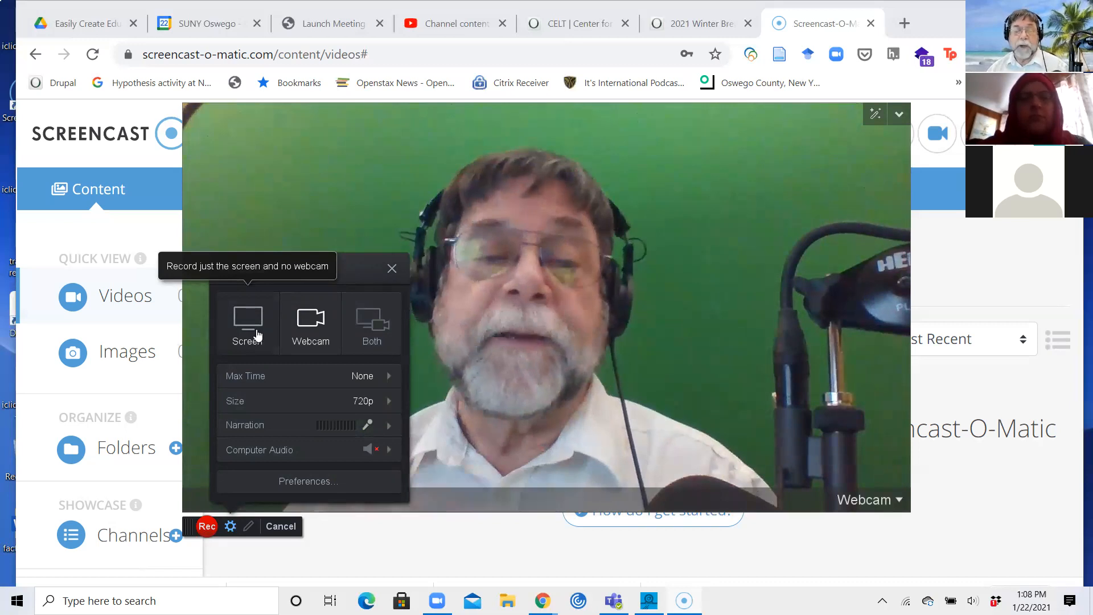
left_click(256, 330)
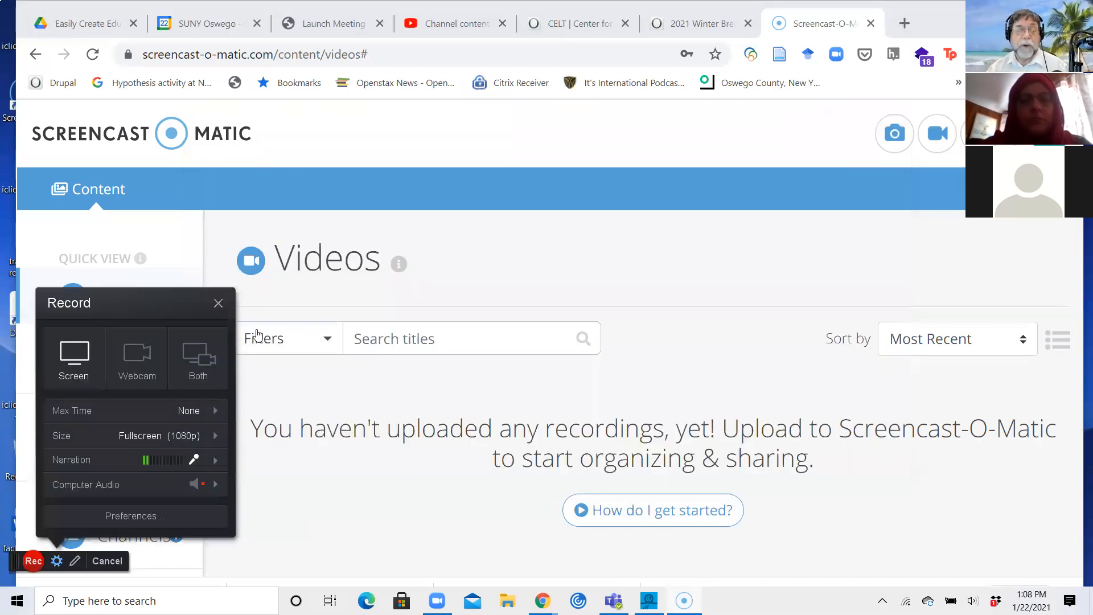
left_click(144, 351)
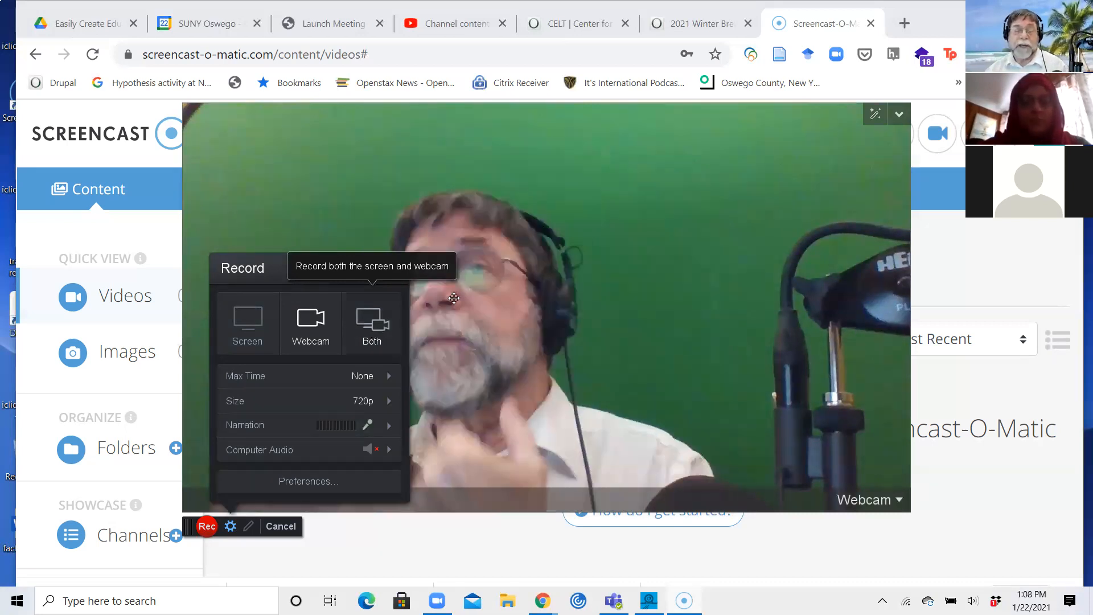
left_click(366, 319)
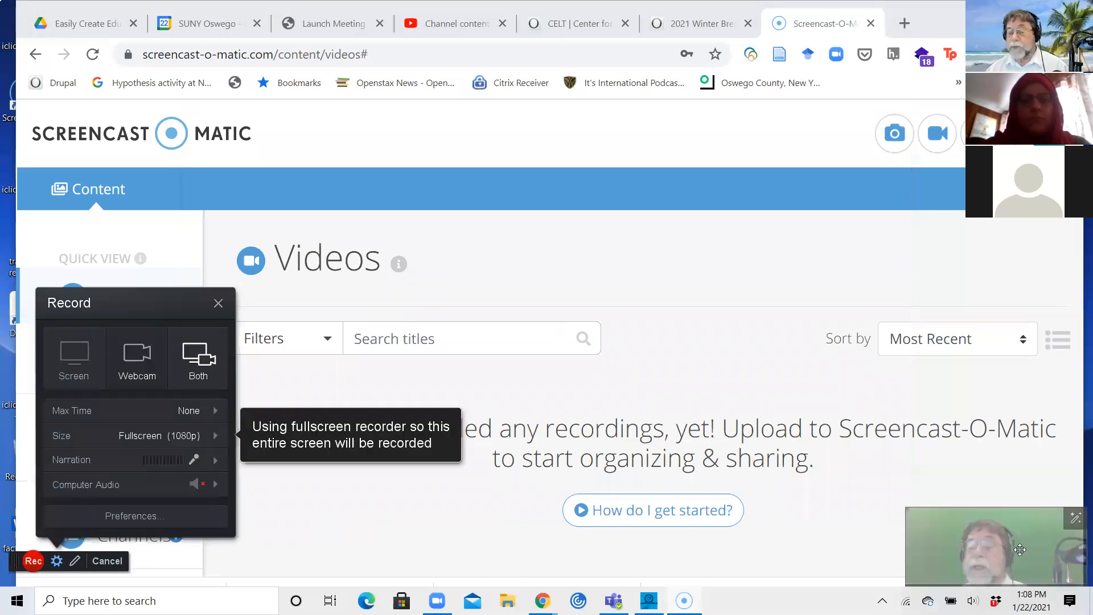
mouse_move(1030, 516)
left_mouse_down()
mouse_move(1023, 477)
mouse_move(1011, 512)
left_mouse_up()
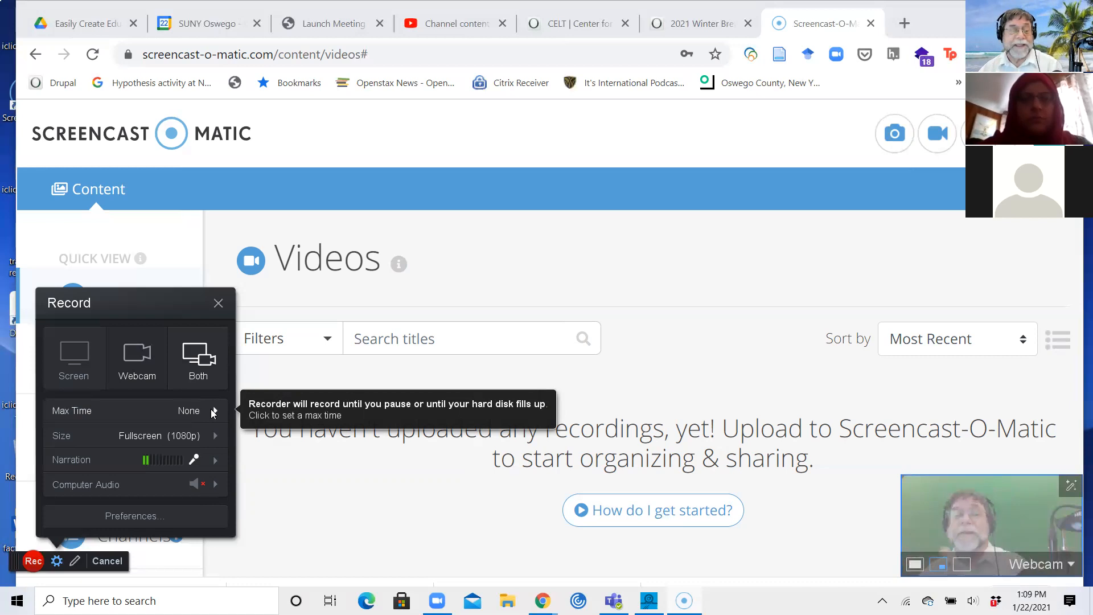
- Try the 480p and 720p recording sizes and return to Fullscreen (1080p)
left_click(214, 436)
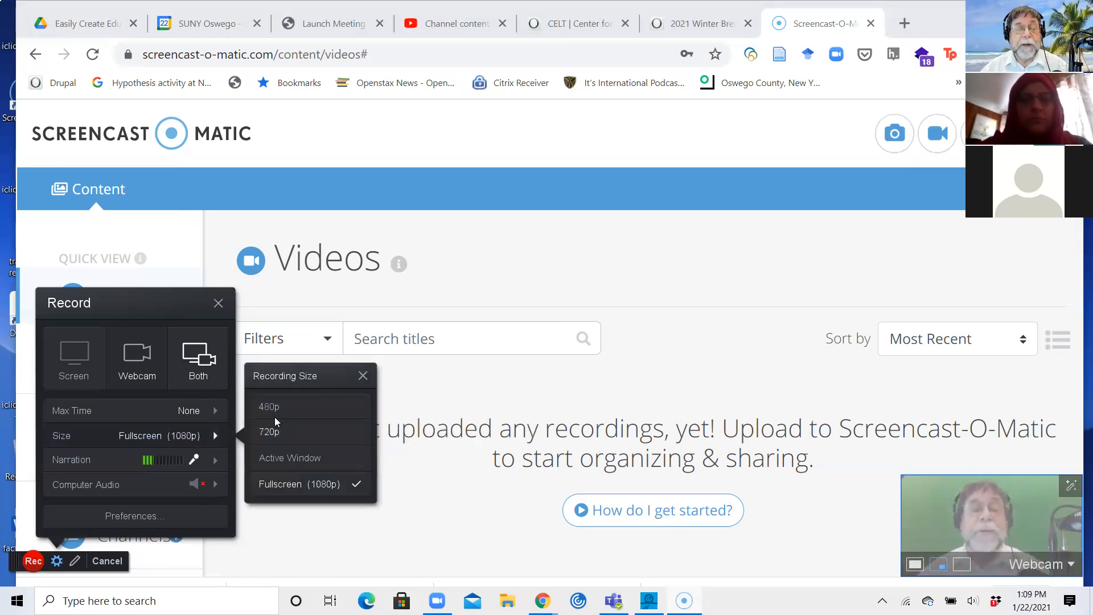
left_click(277, 406)
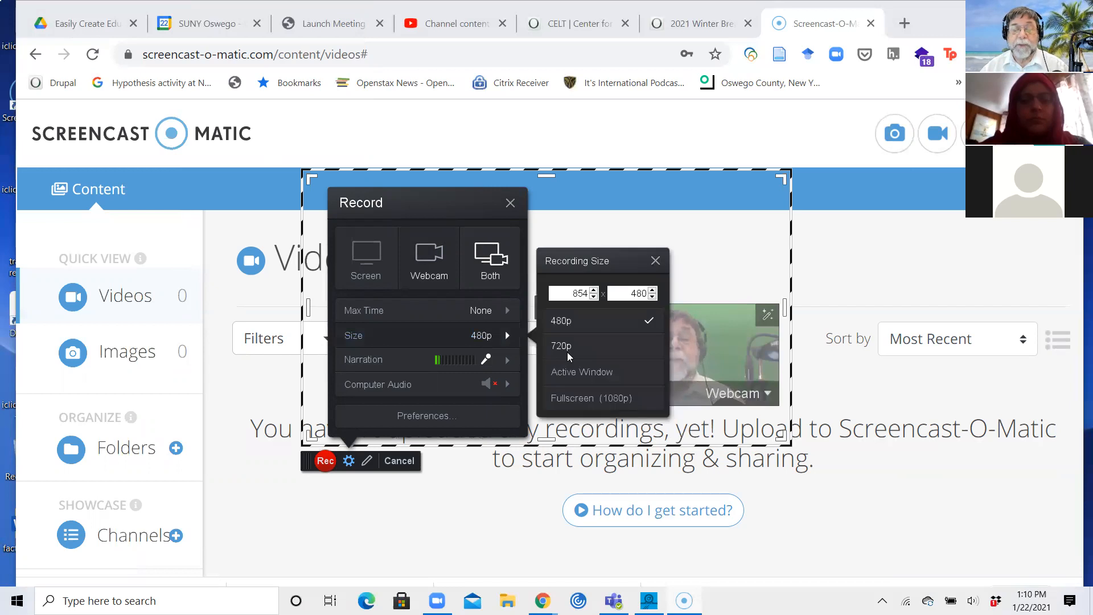
left_click(567, 348)
left_click(349, 460)
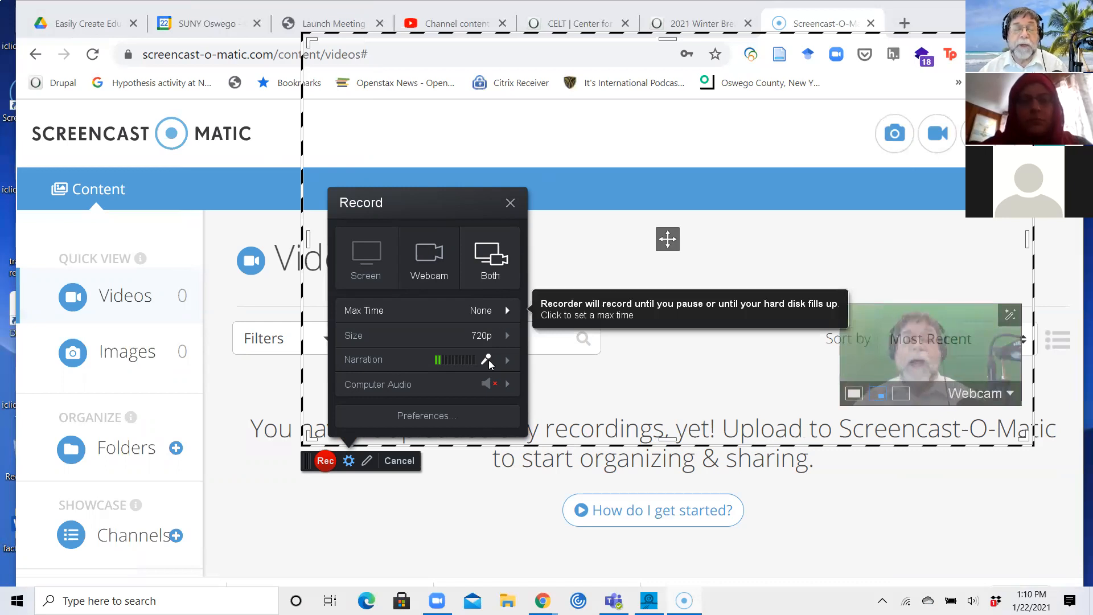
left_click(506, 335)
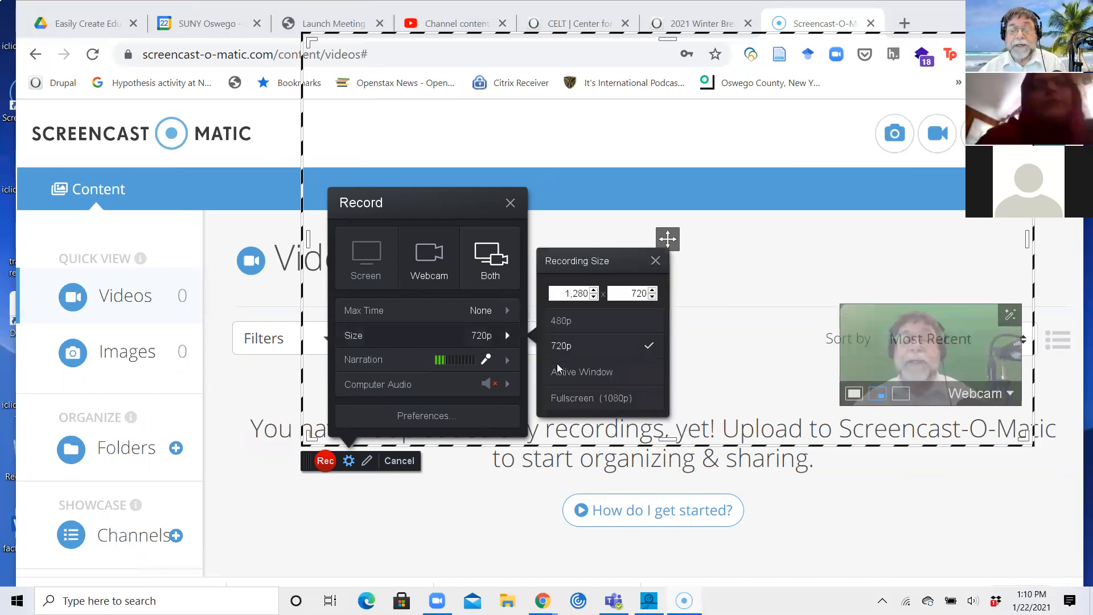
left_click(596, 398)
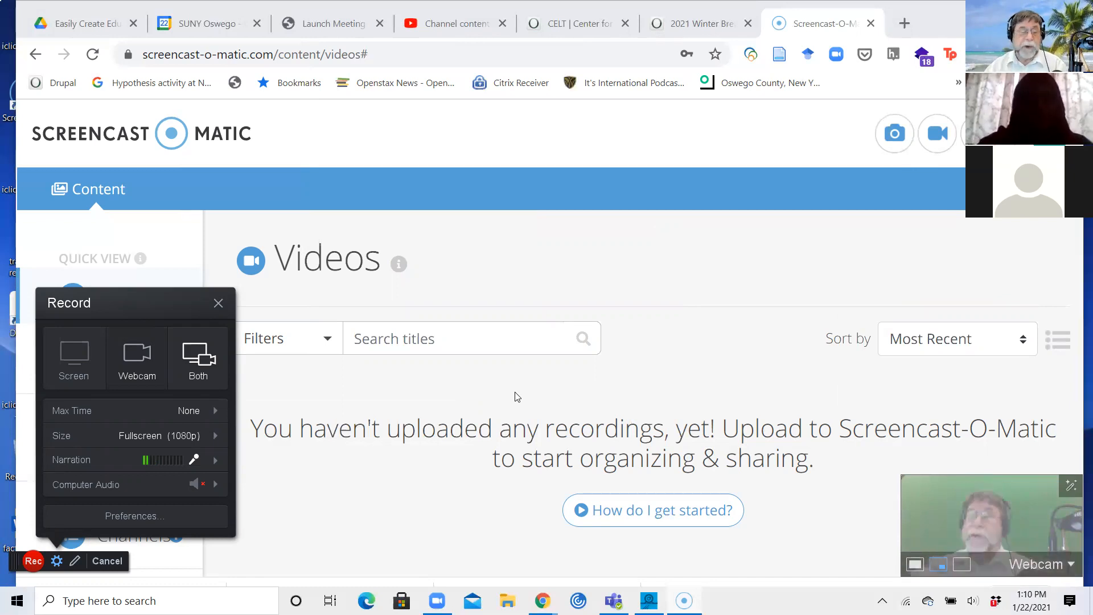
- Try moving and resizing a 720p recording frame to about 890 x 880, and restore the Fullscreen (1080p) size
left_click(221, 437)
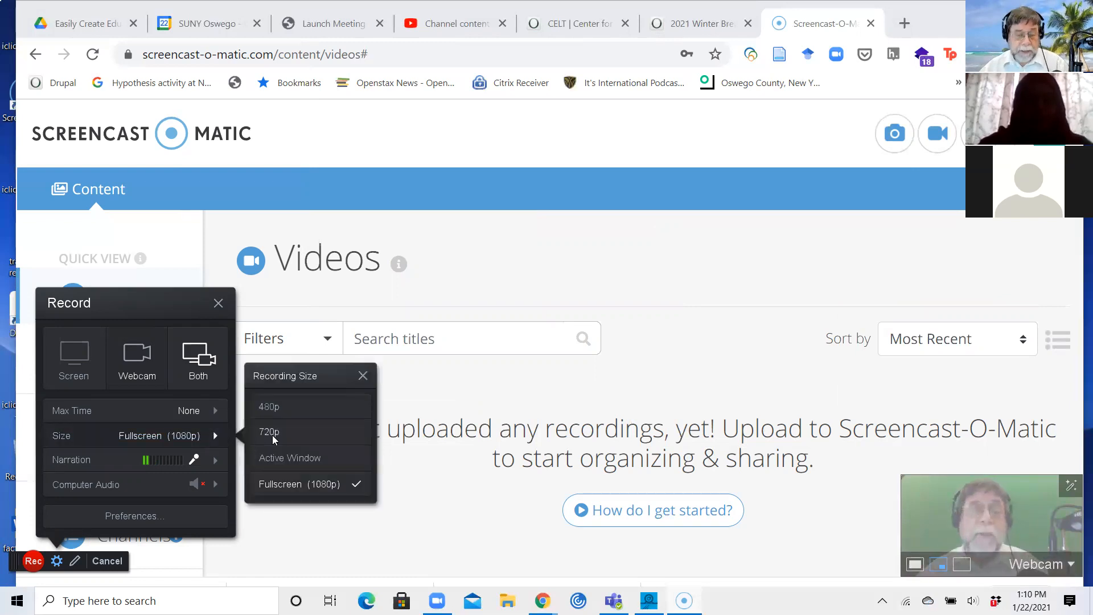
left_click(273, 436)
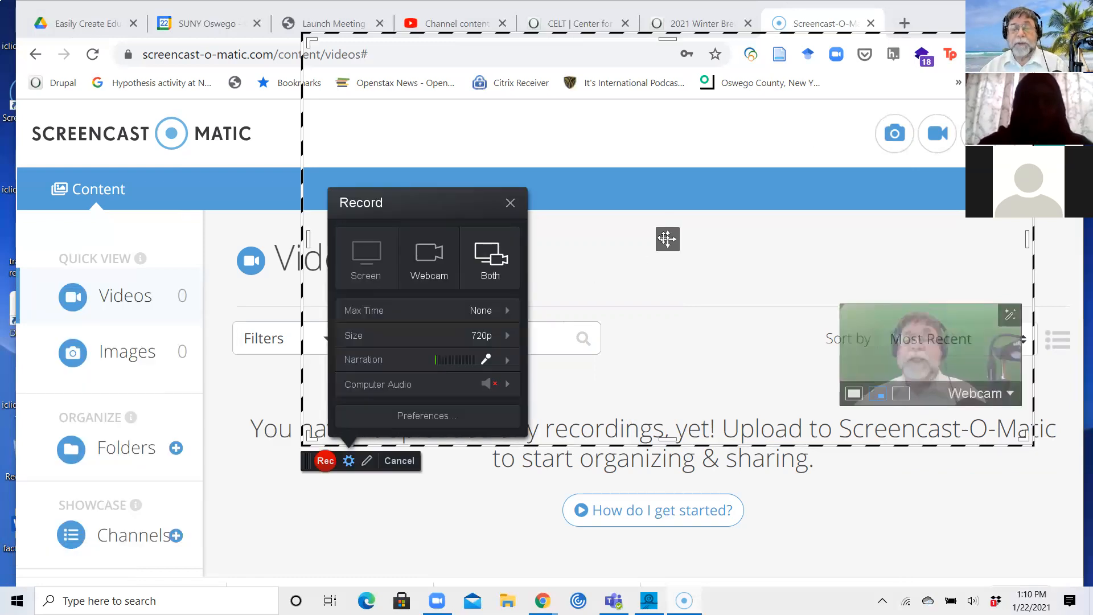
left_click_drag(671, 238, 512, 291)
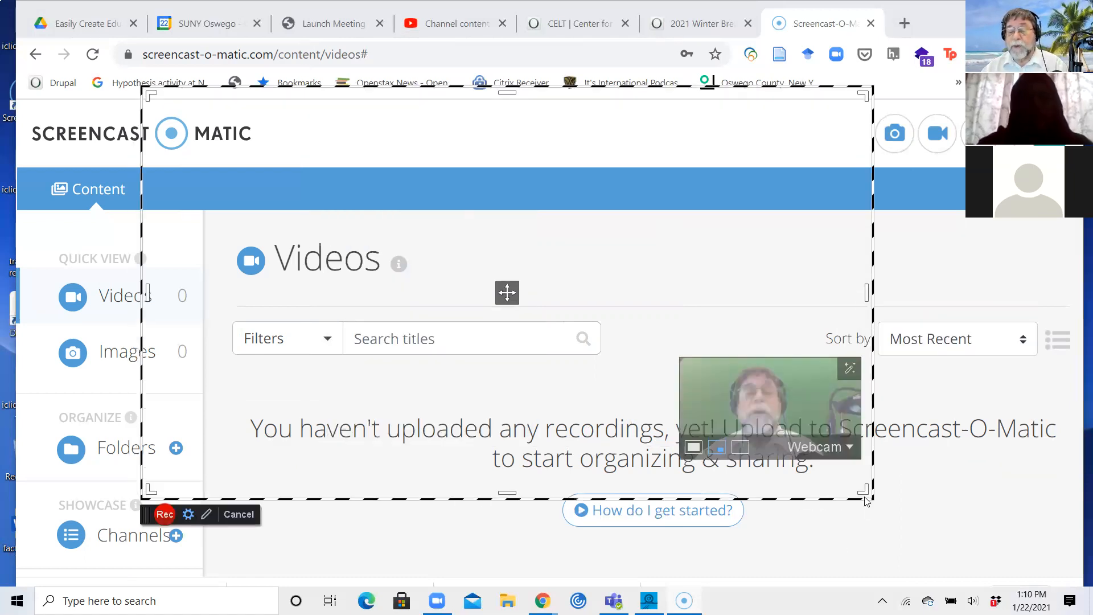
left_click_drag(861, 504, 686, 571)
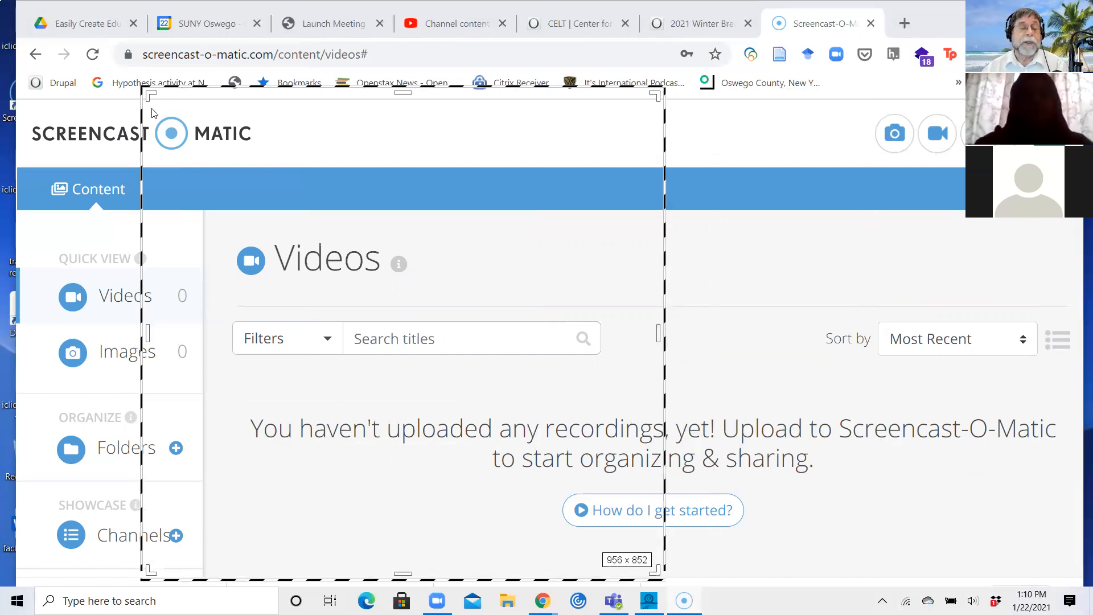
left_click_drag(187, 98, 305, 95)
left_click_drag(157, 86, 157, 87)
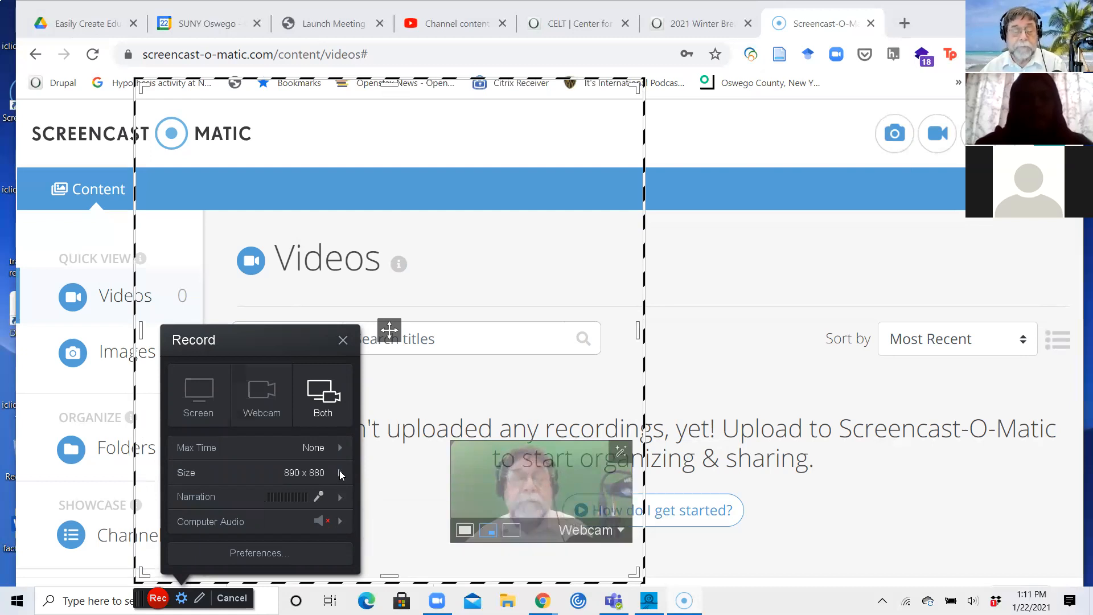
left_click(340, 472)
left_click(429, 535)
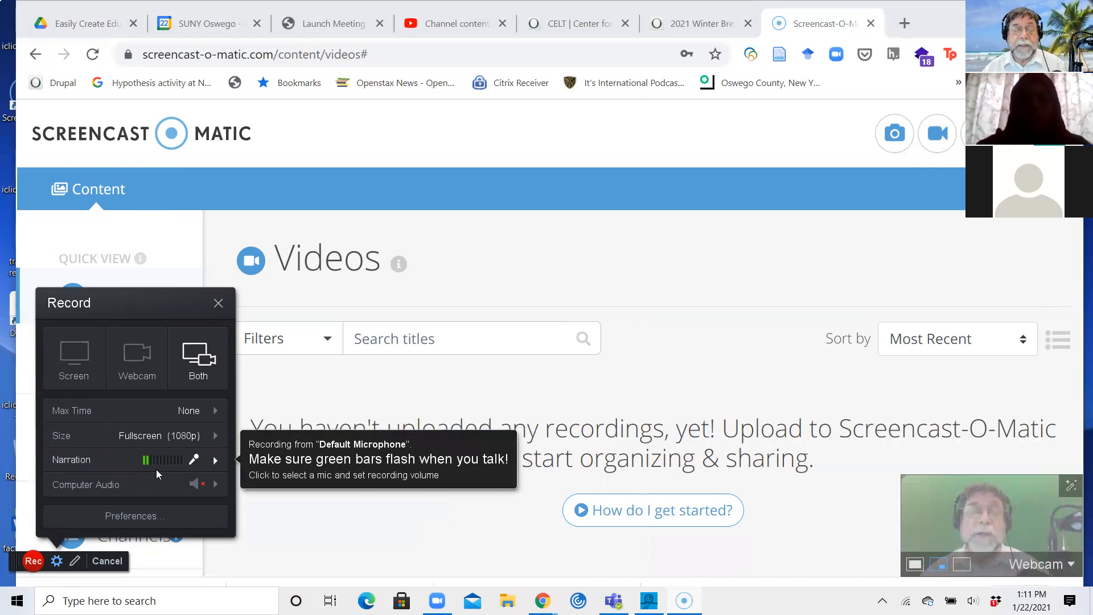
- Review the narration microphone choices and the recorder preferences, and return to the recording settings
left_click(218, 459)
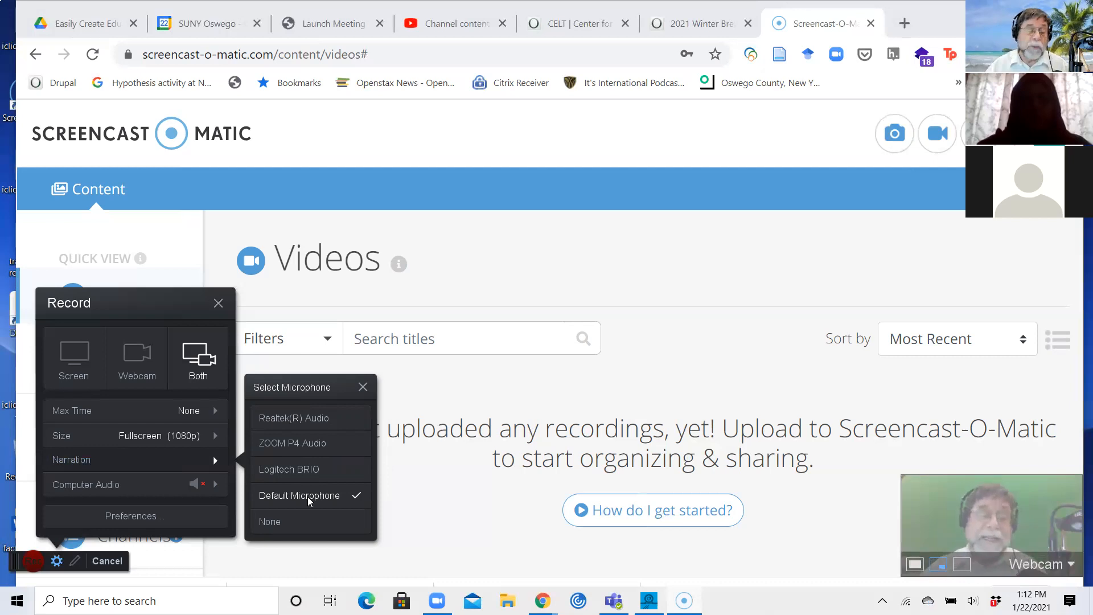
left_click(215, 460)
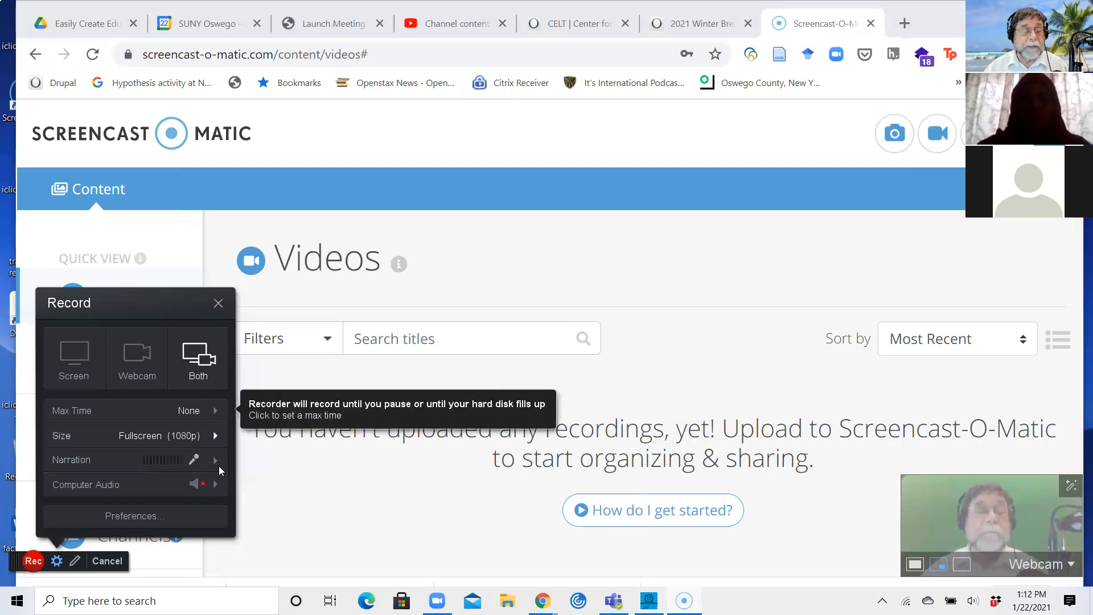
left_click(140, 517)
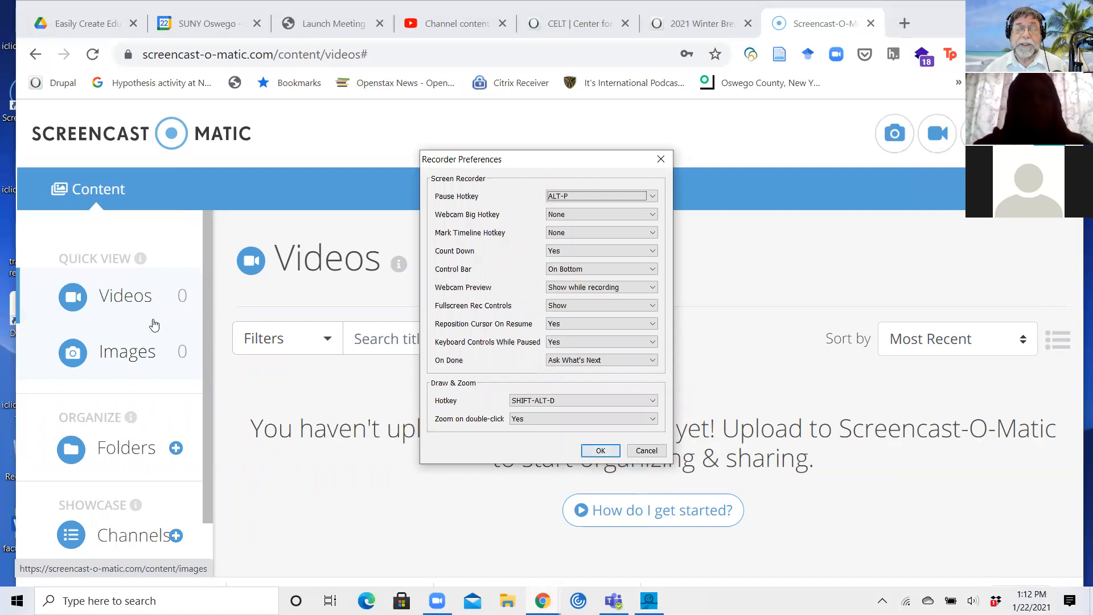
left_click(601, 451)
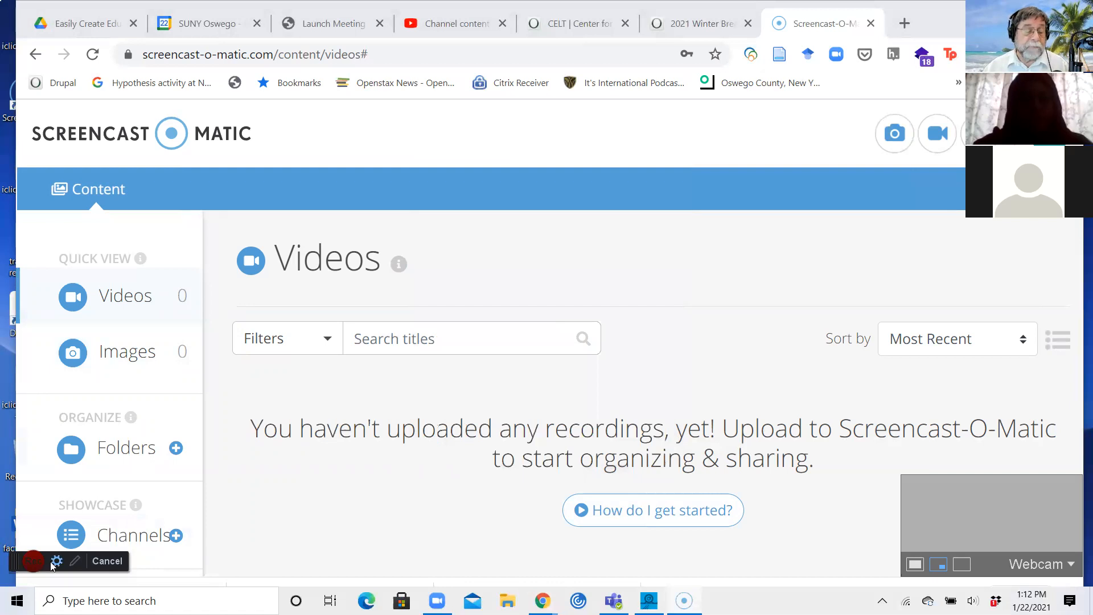
left_click(57, 561)
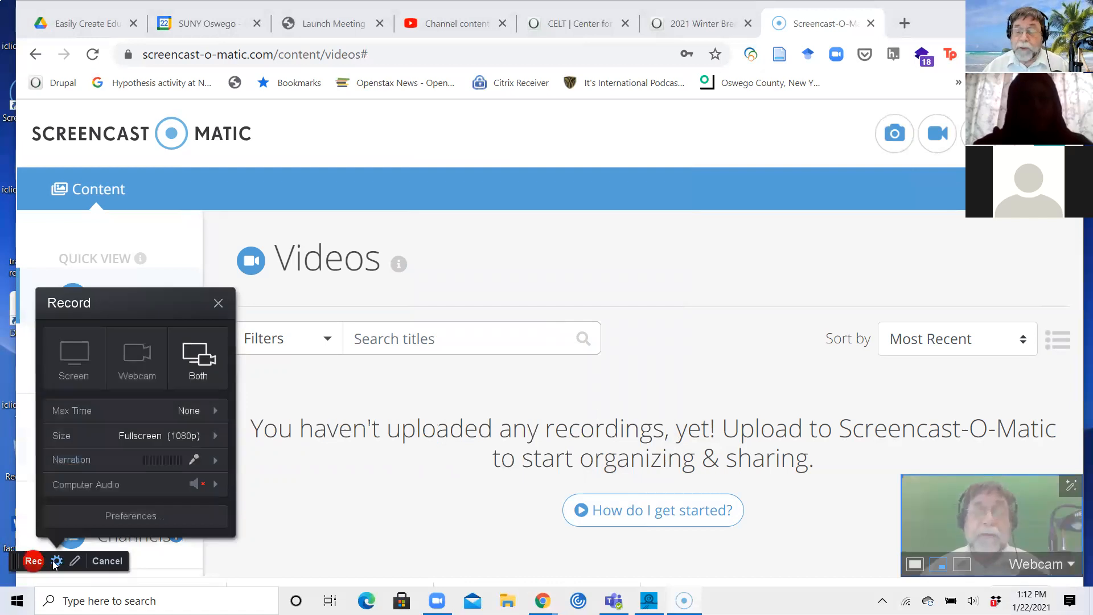
- Record the full screen with the webcam for about 32 seconds and pause the recording
left_click(33, 562)
left_click(33, 576)
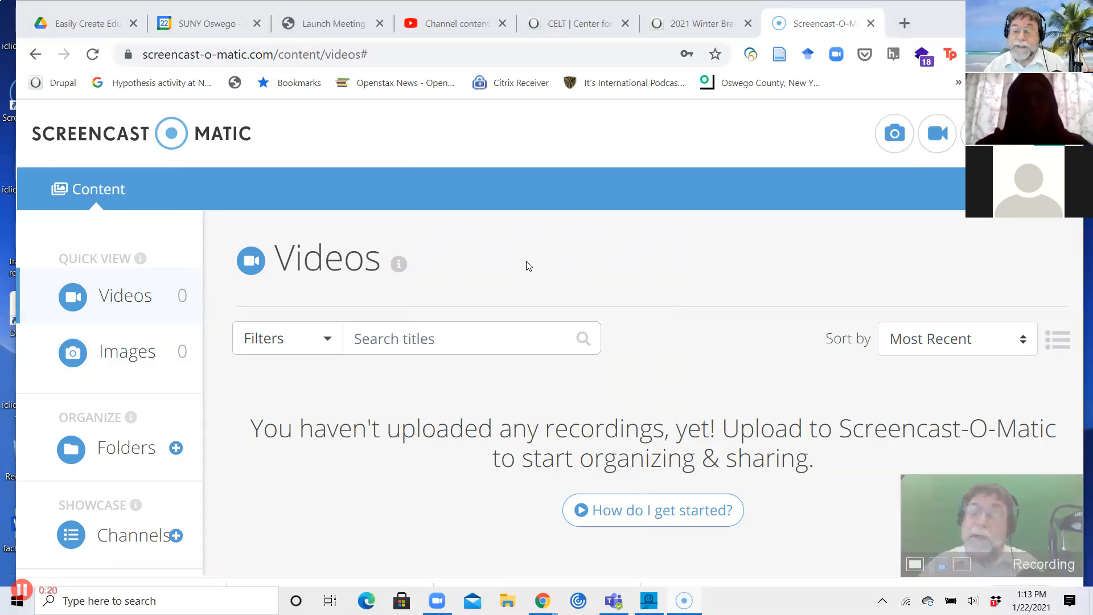
left_click(23, 589)
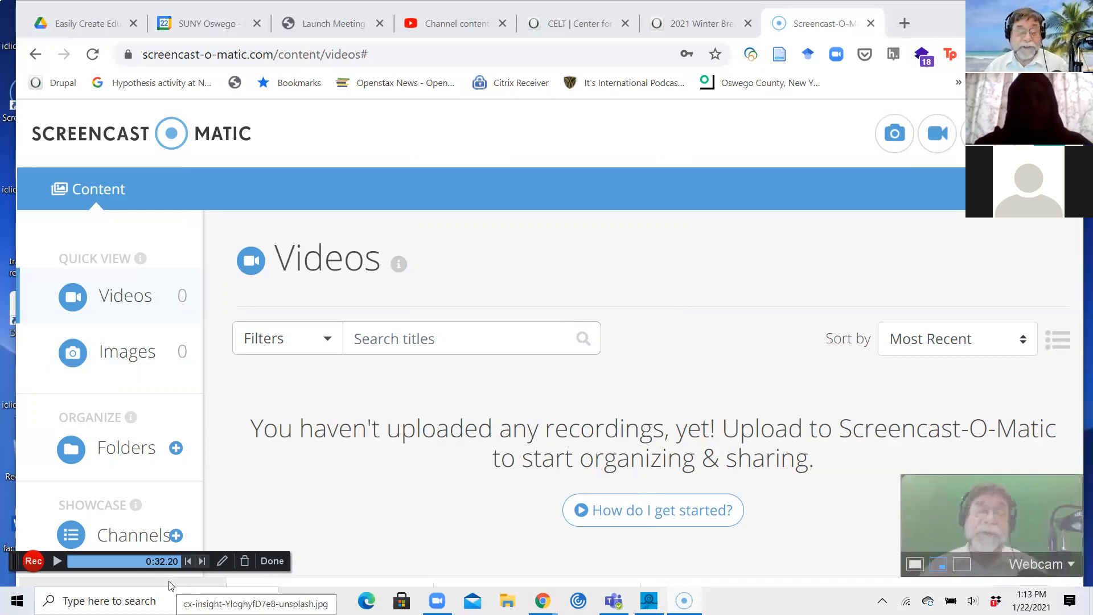
- Draw a looping red freehand line over the page with Draw & Zoom, and finish the paused recording by opening it in the video editor
left_click(223, 561)
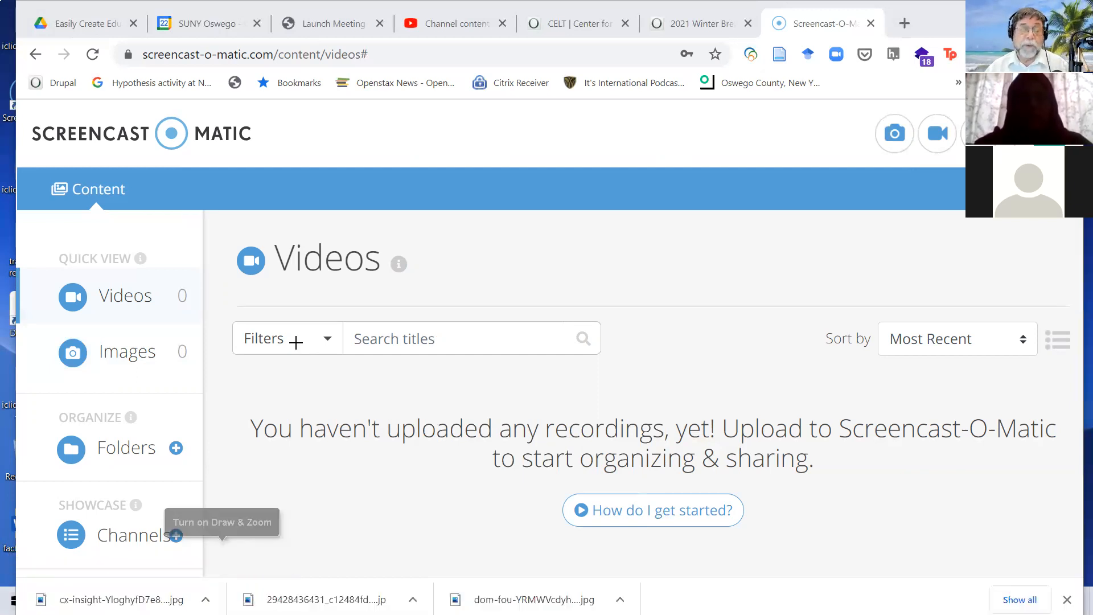
mouse_move(268, 372)
left_mouse_down()
mouse_move(305, 405)
mouse_move(383, 393)
mouse_move(429, 341)
mouse_move(551, 410)
left_mouse_up()
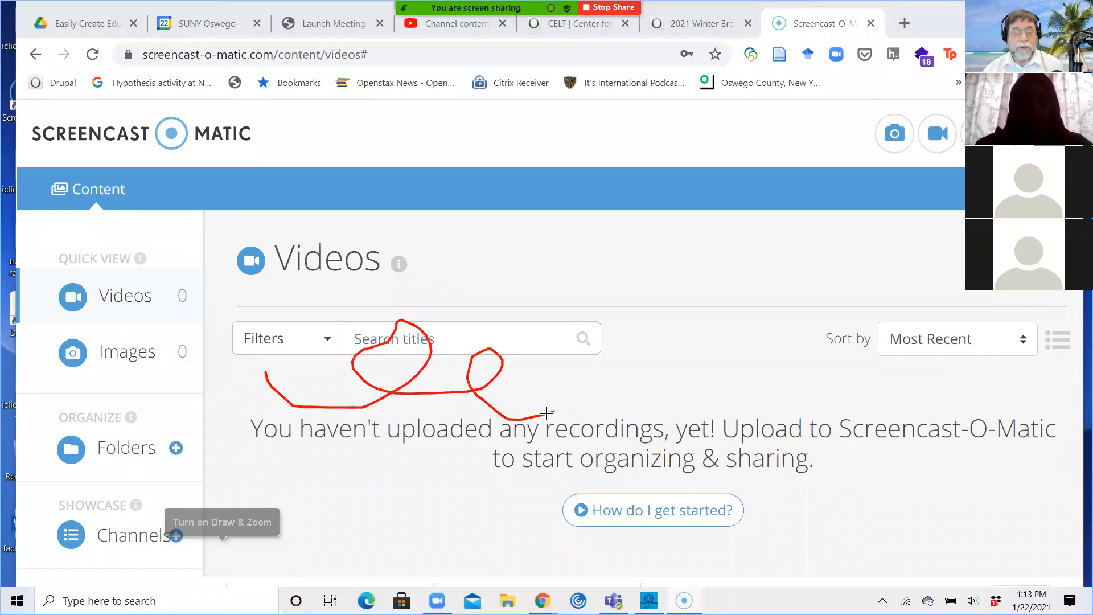
mouse_move(270, 570)
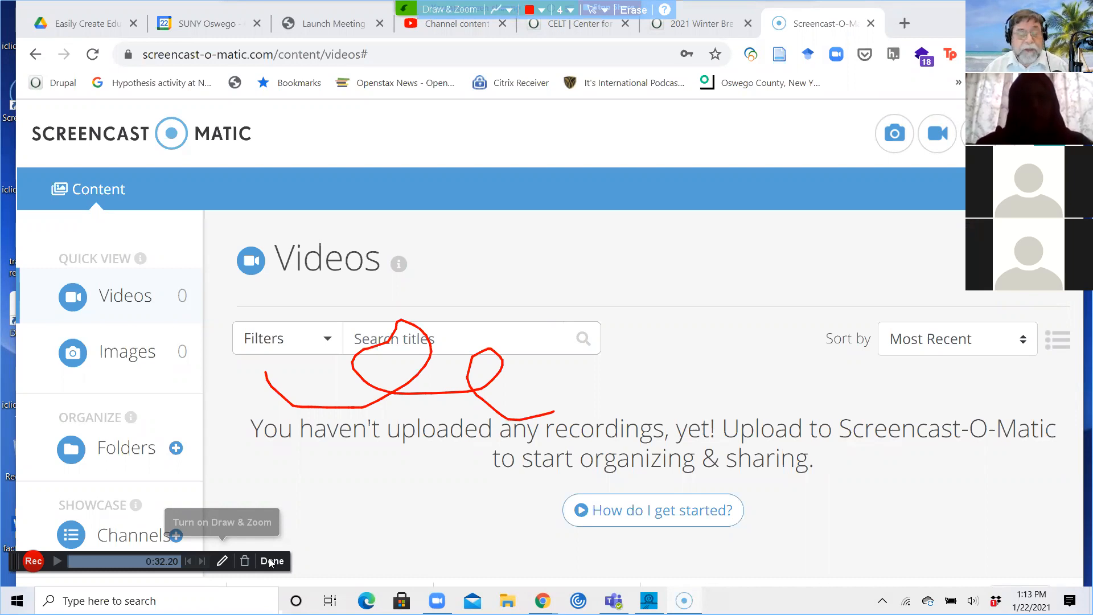
left_click(270, 562)
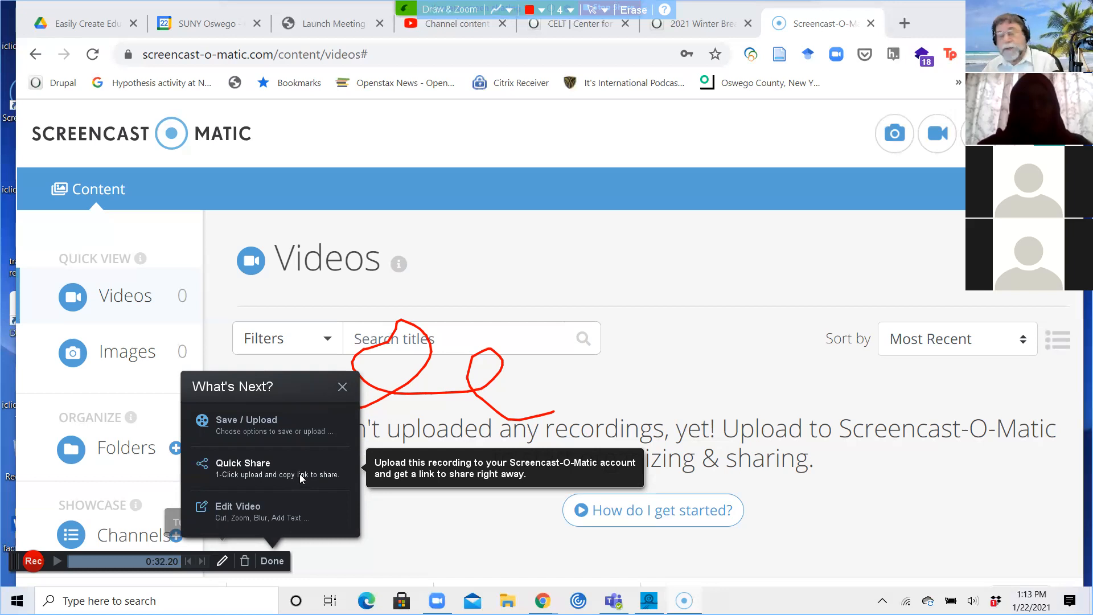
left_click(262, 508)
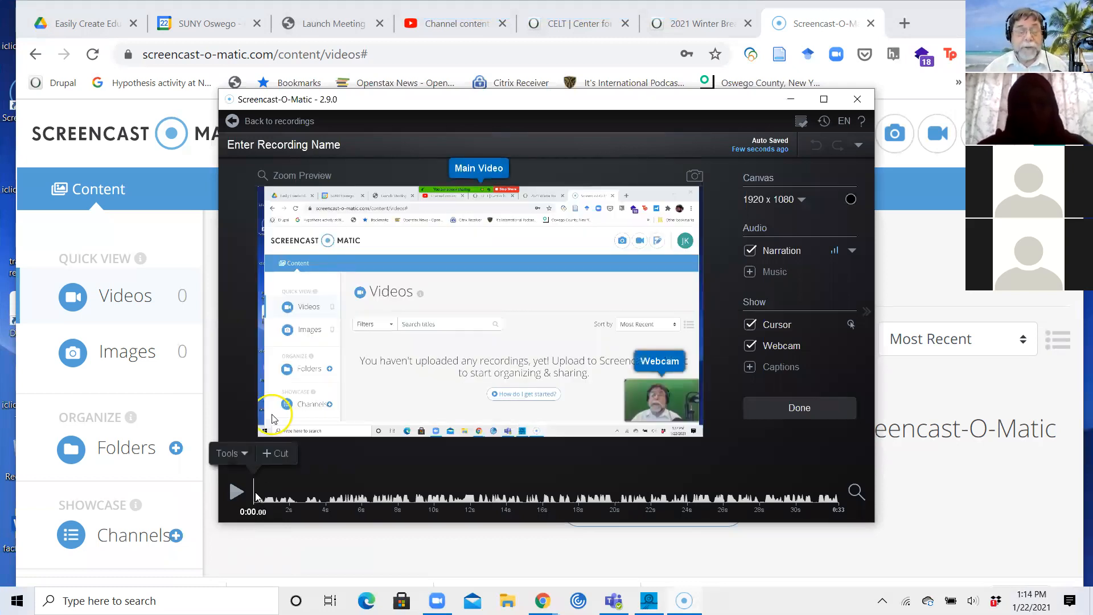
- Examine the opening seconds of the recording on the timeline and review the available editing tools
left_click_drag(255, 494, 304, 497)
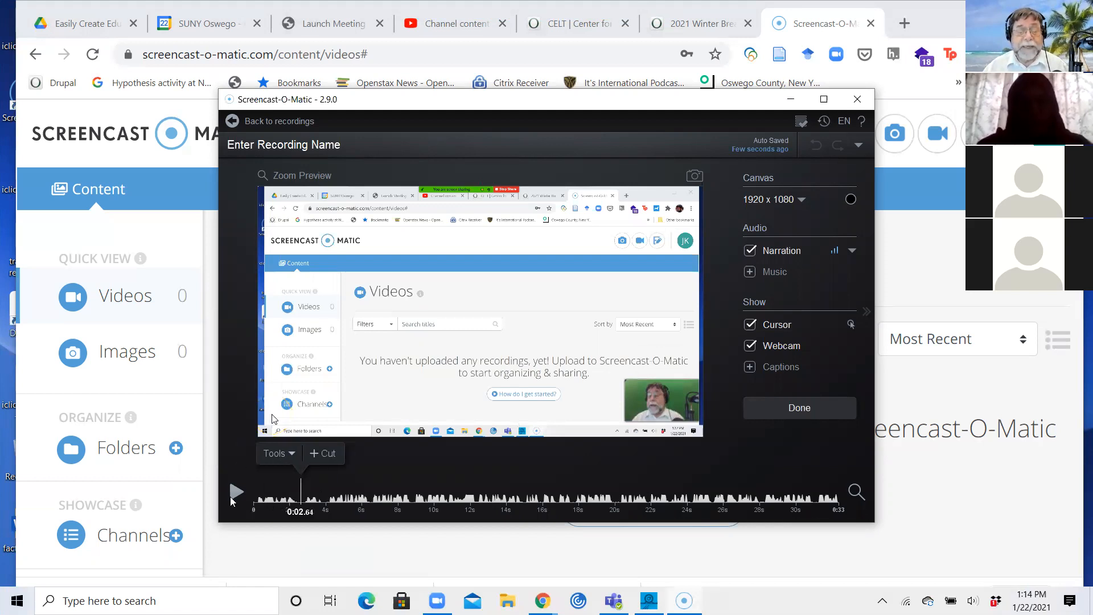
left_click(233, 498)
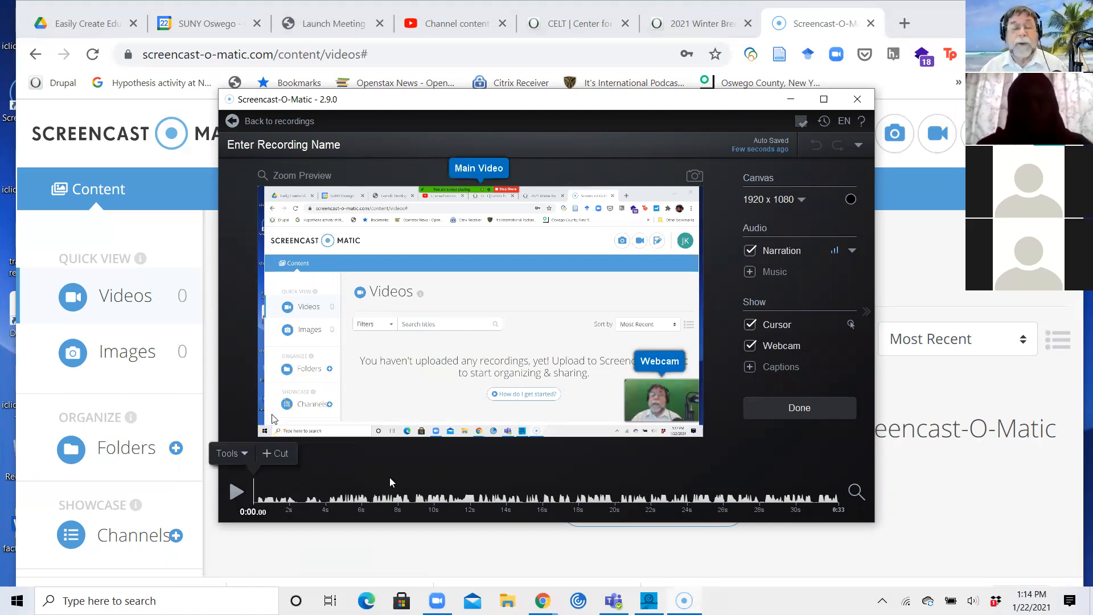
left_click(352, 489)
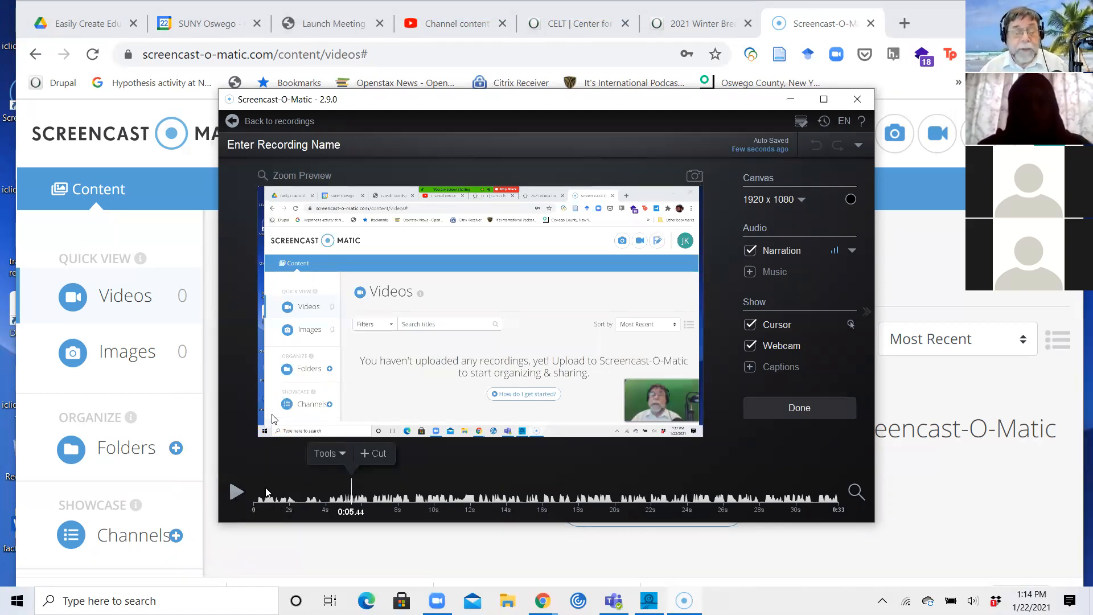
left_click(284, 496)
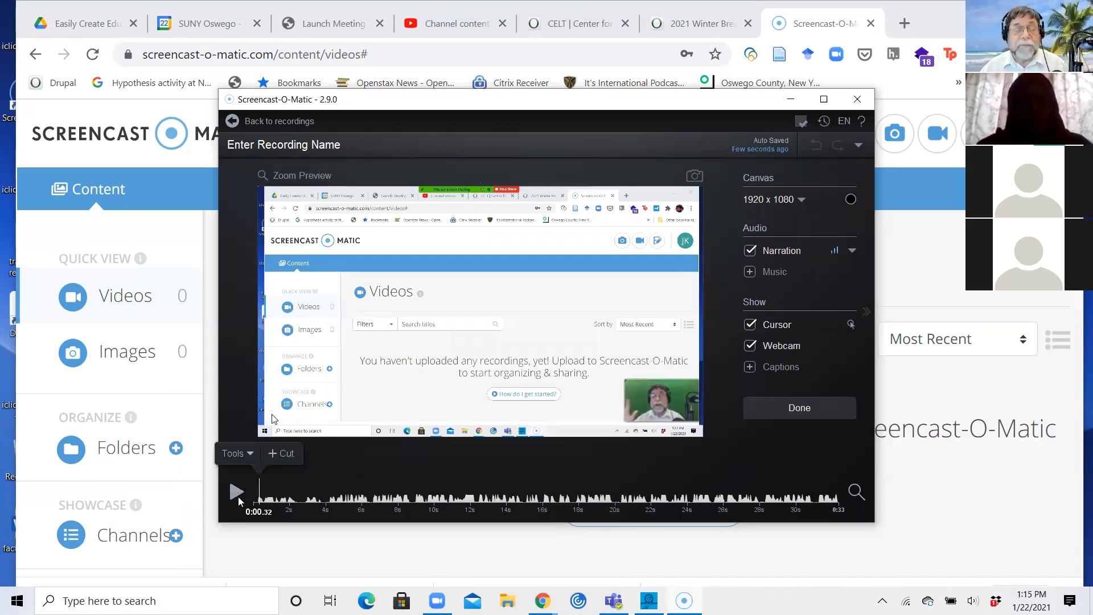
left_click(244, 454)
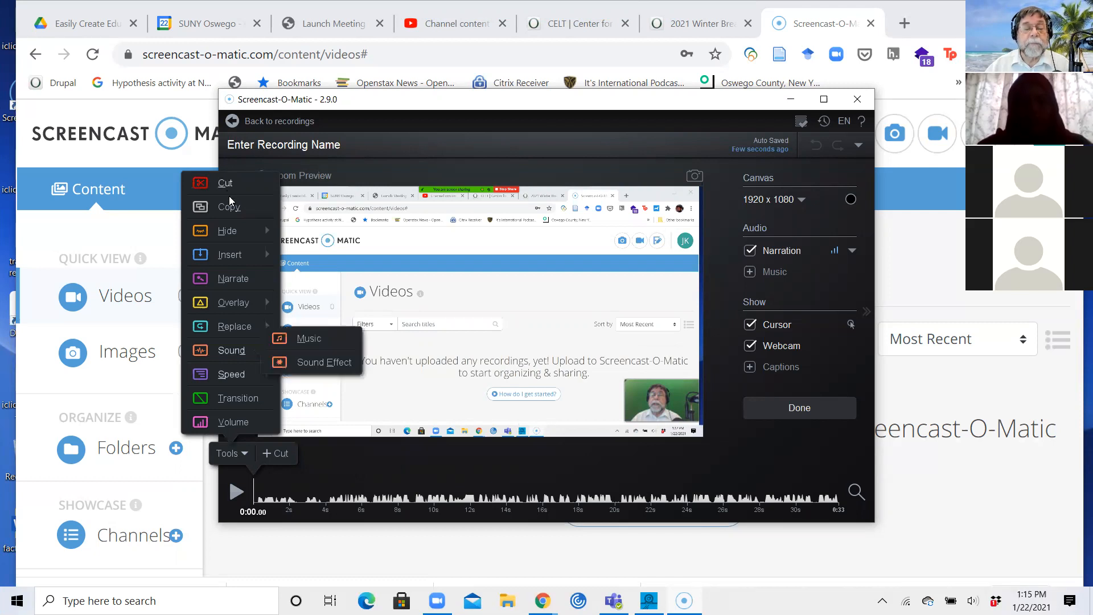
left_click(253, 499)
left_click_drag(270, 501, 302, 501)
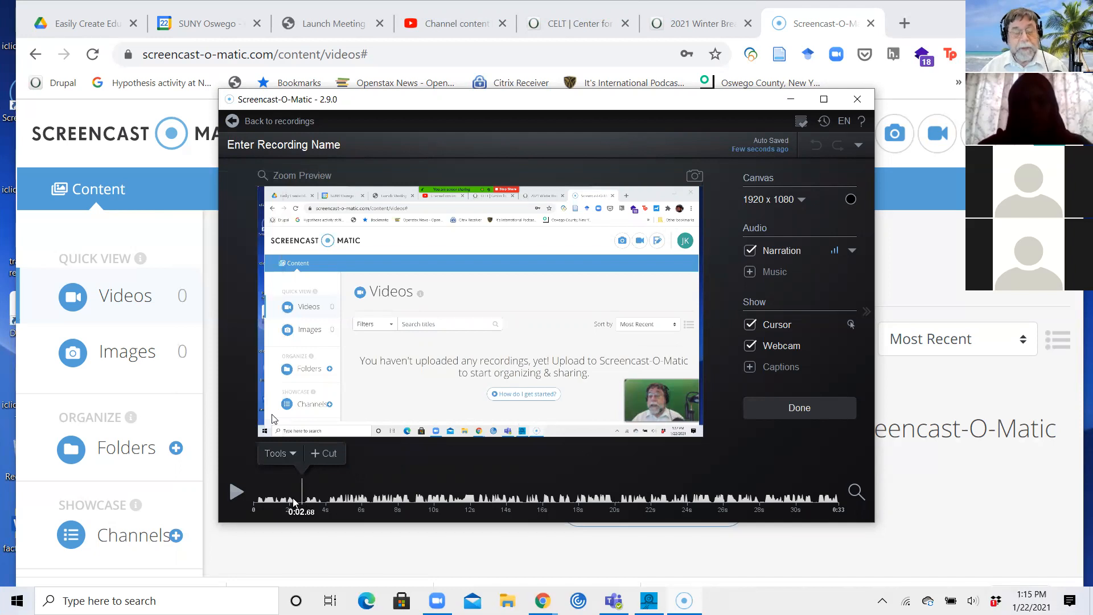
left_click(260, 499)
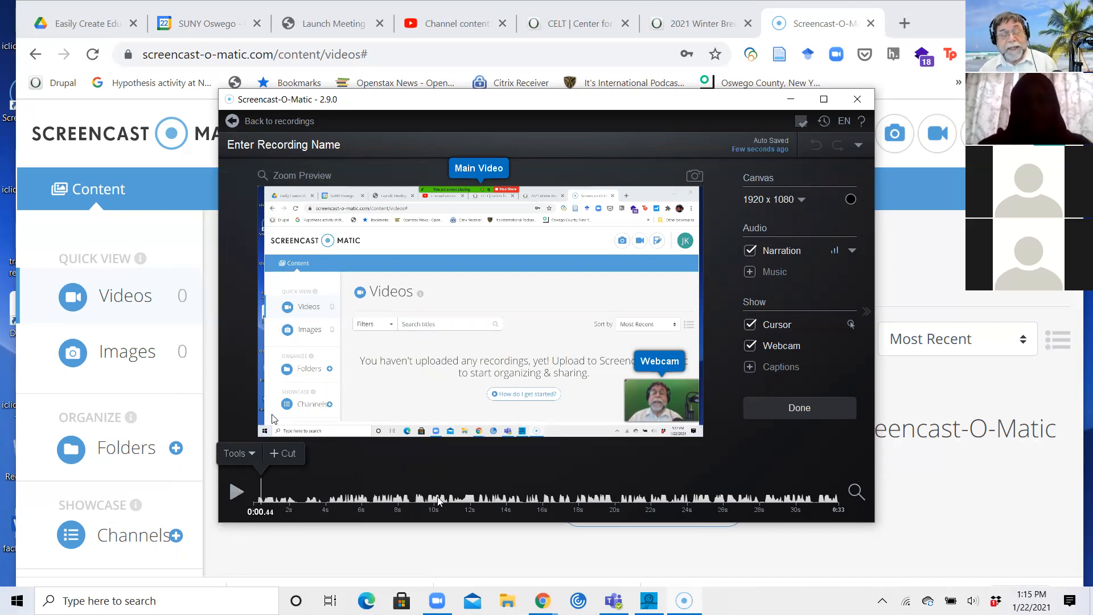
left_click(277, 496)
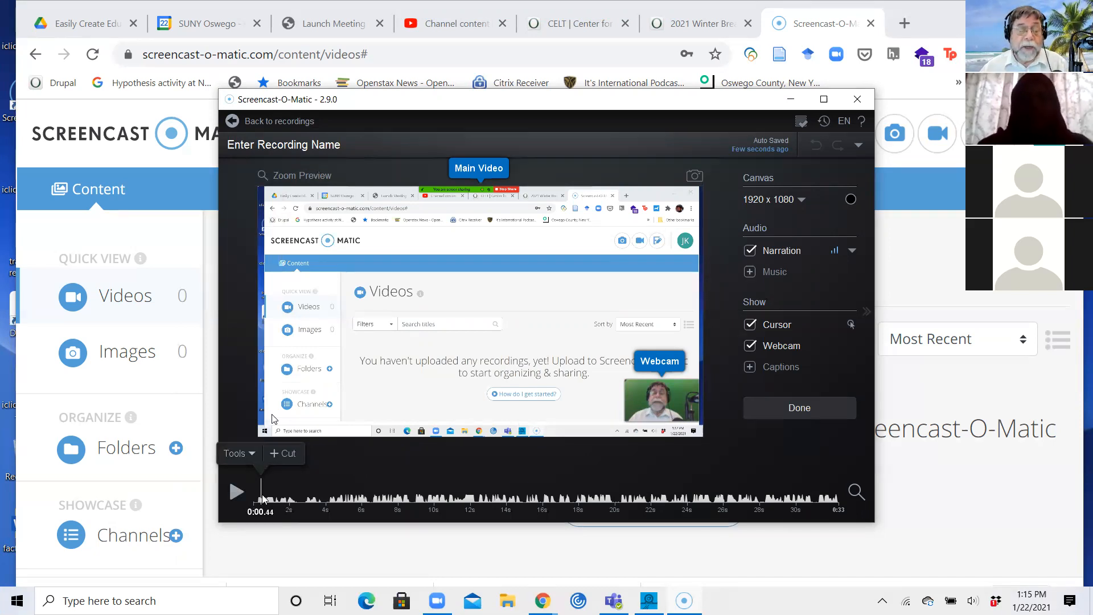
- Cut the first 2.48 seconds from the start of the recording, previewing the cut before applying it
left_click(300, 499)
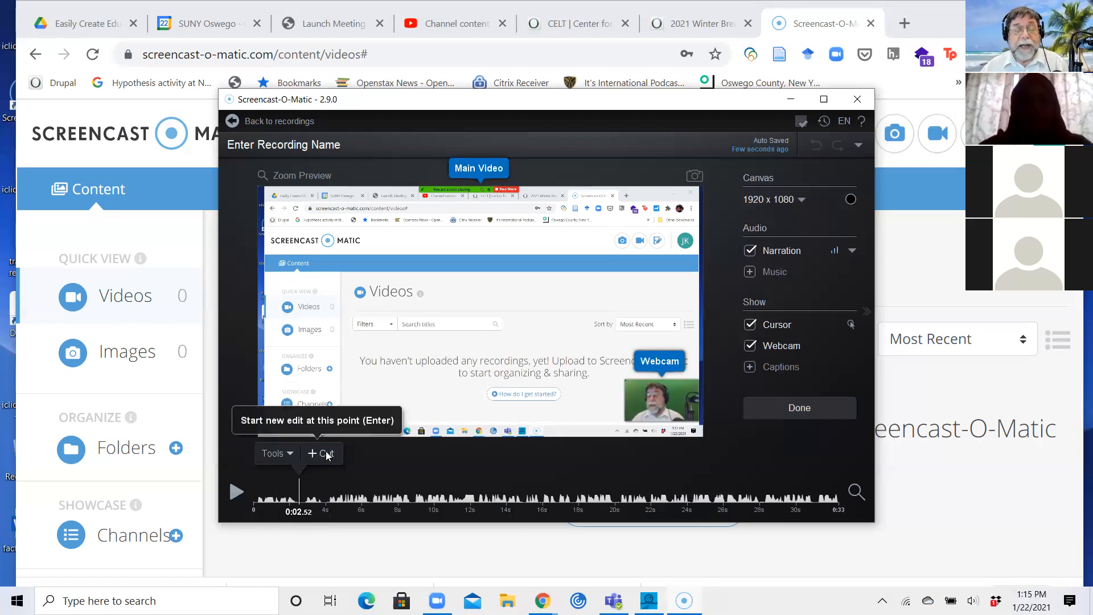
left_click(299, 495)
left_click(317, 452)
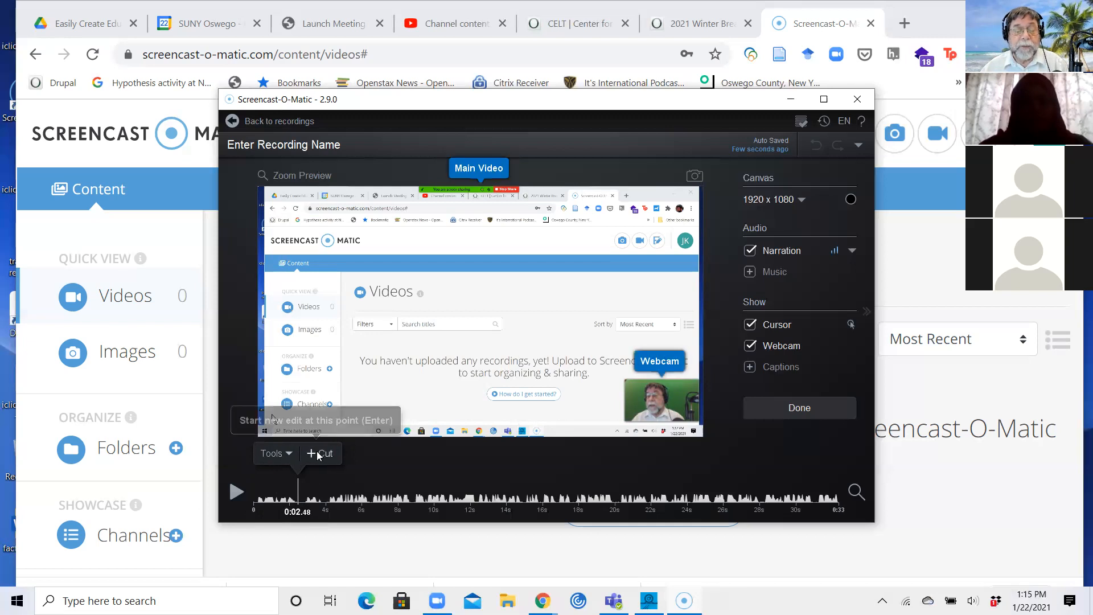
left_click(317, 452)
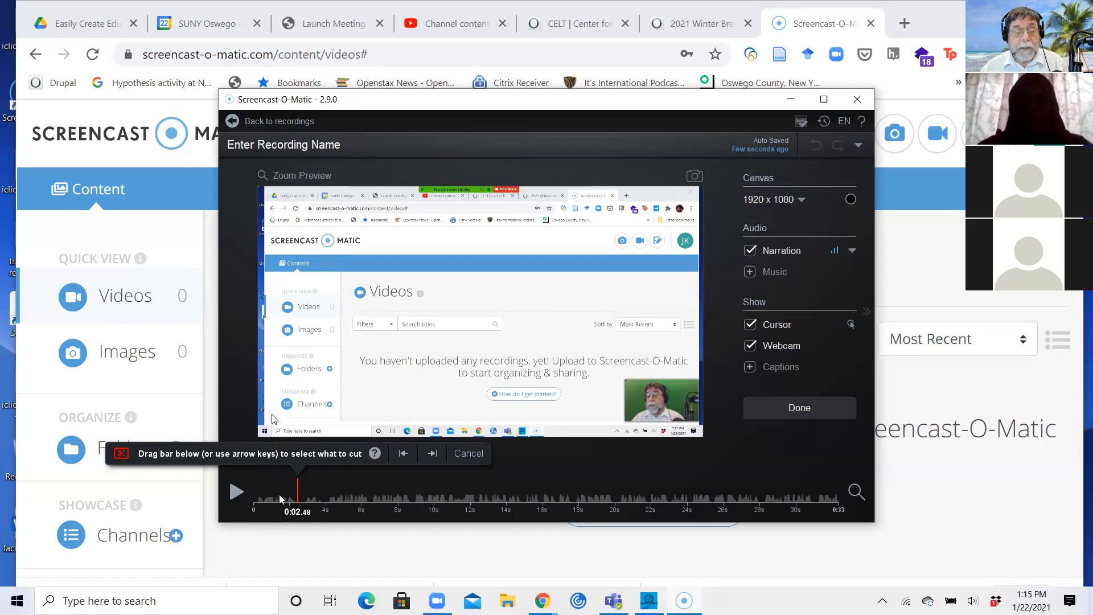
left_click_drag(297, 494, 238, 497)
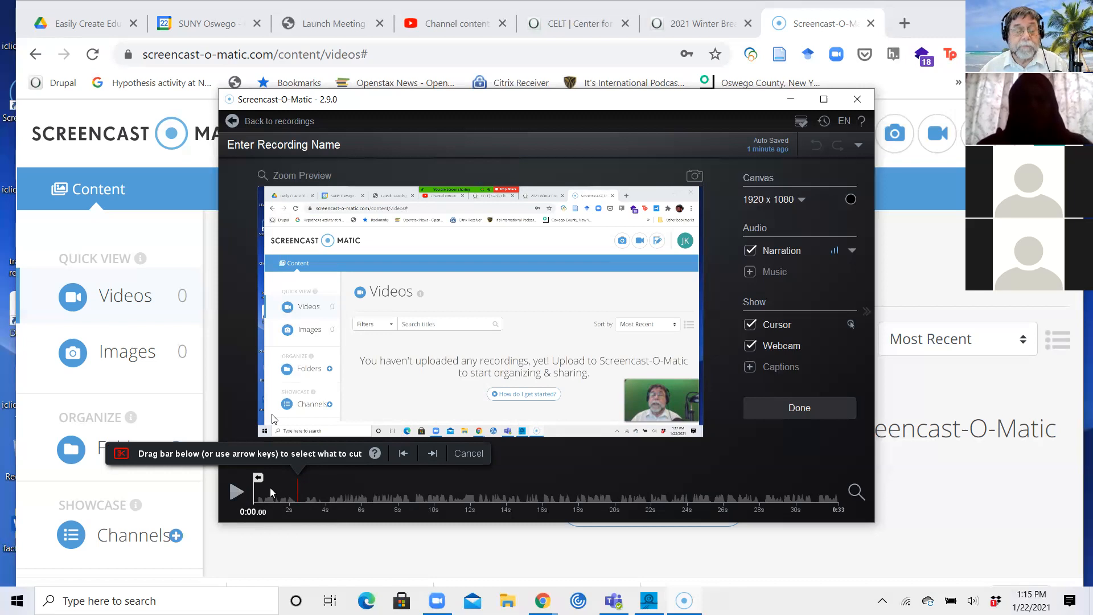
left_click(402, 453)
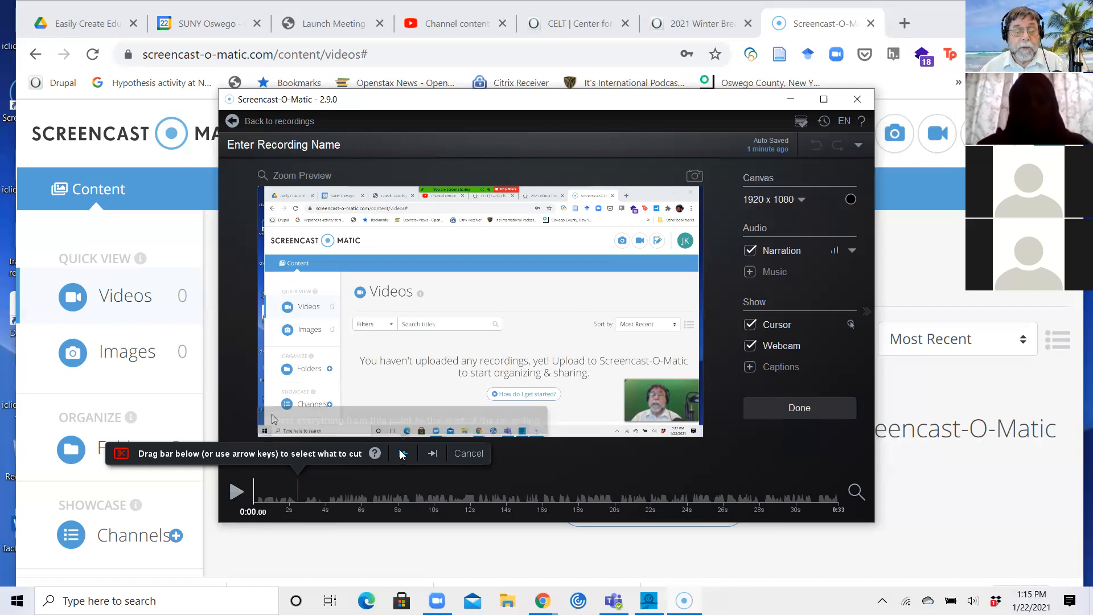
left_click(401, 453)
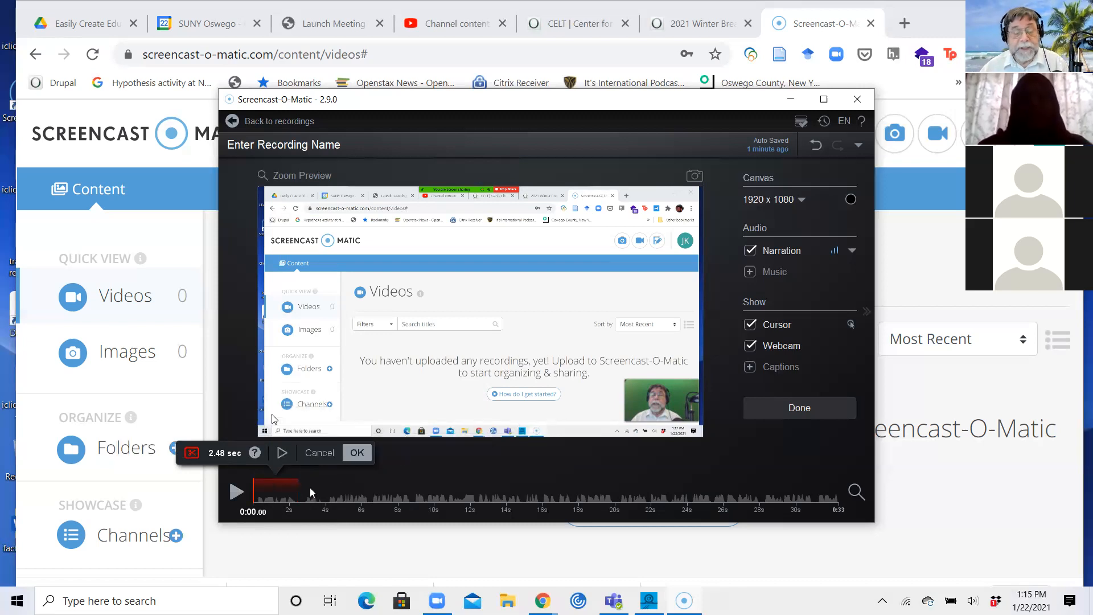
left_click(235, 493)
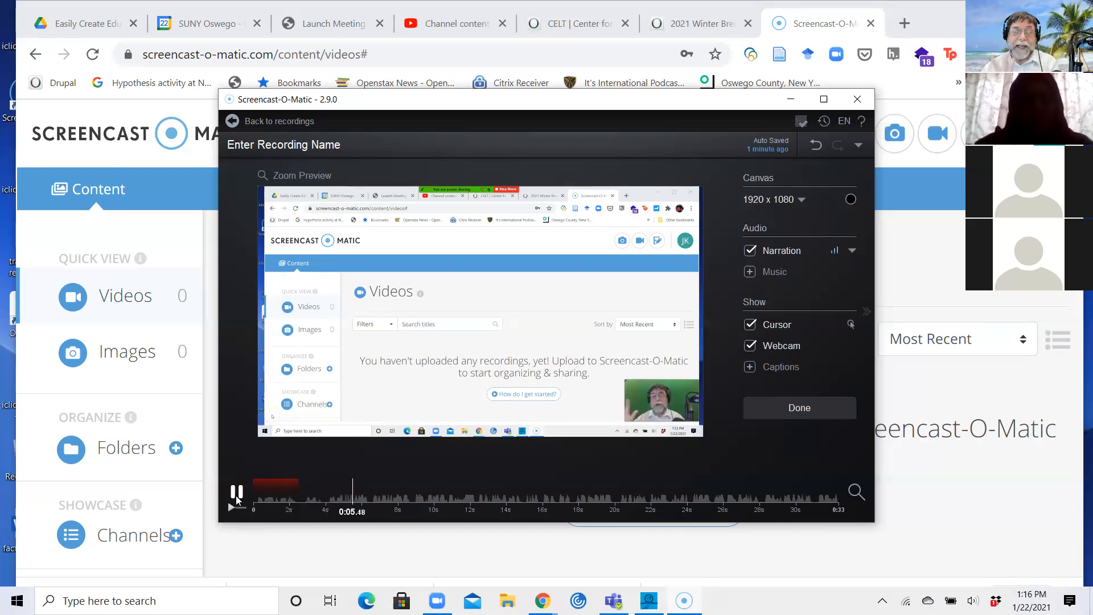
left_click(236, 495)
left_click(272, 487)
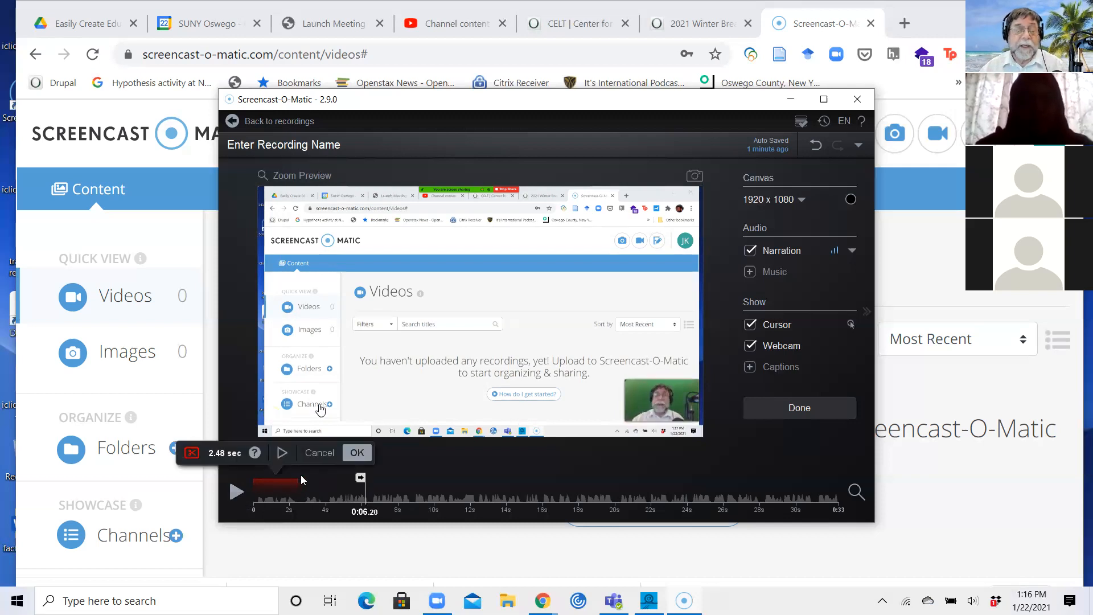
left_click(355, 453)
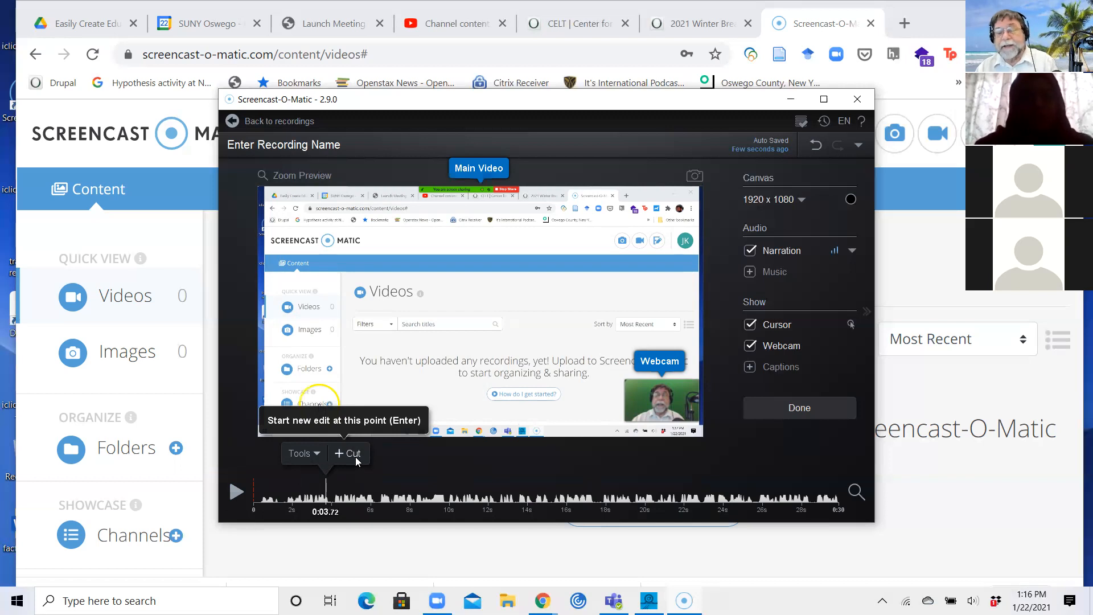
- Try cutting a 3.44-second section from 0:08.92 to 0:12.36, and undo that cut
left_click(385, 490)
left_click_drag(385, 485, 497, 492)
left_click(440, 453)
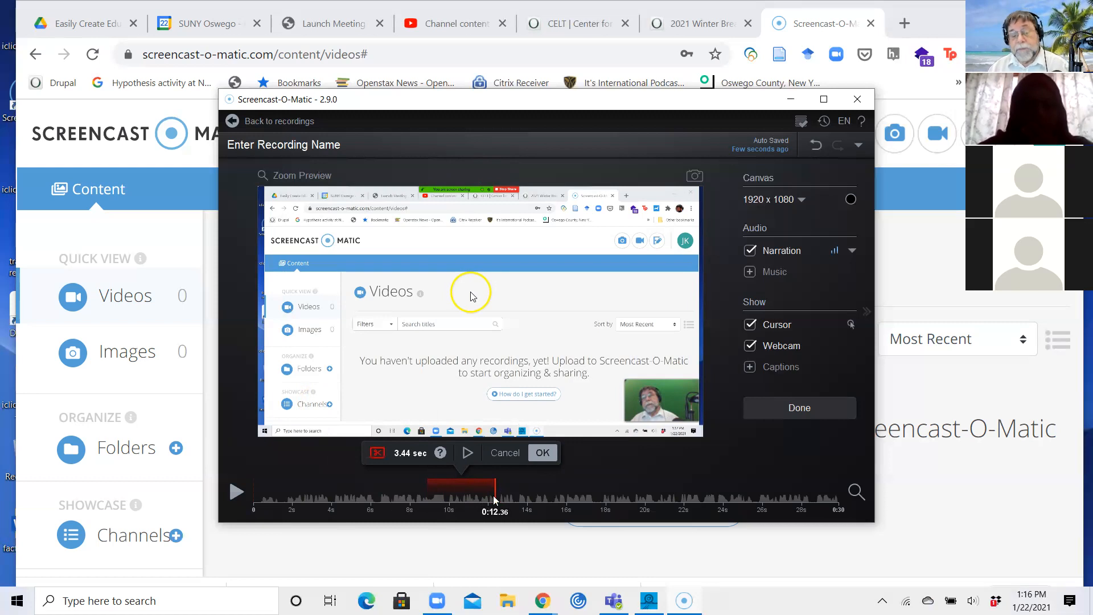
left_click(542, 453)
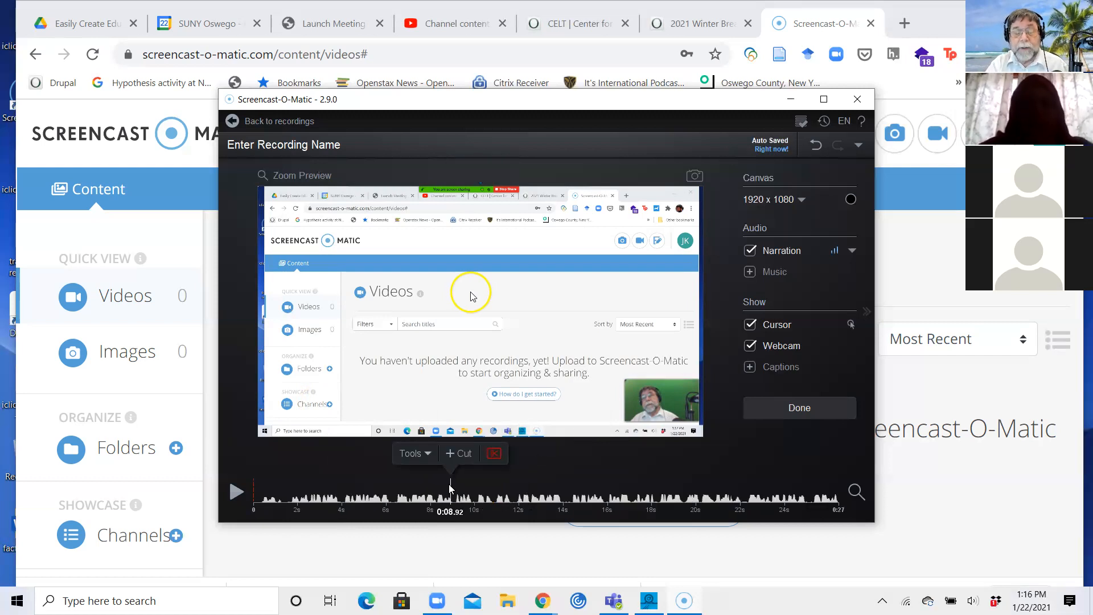
key("ctrl+z")
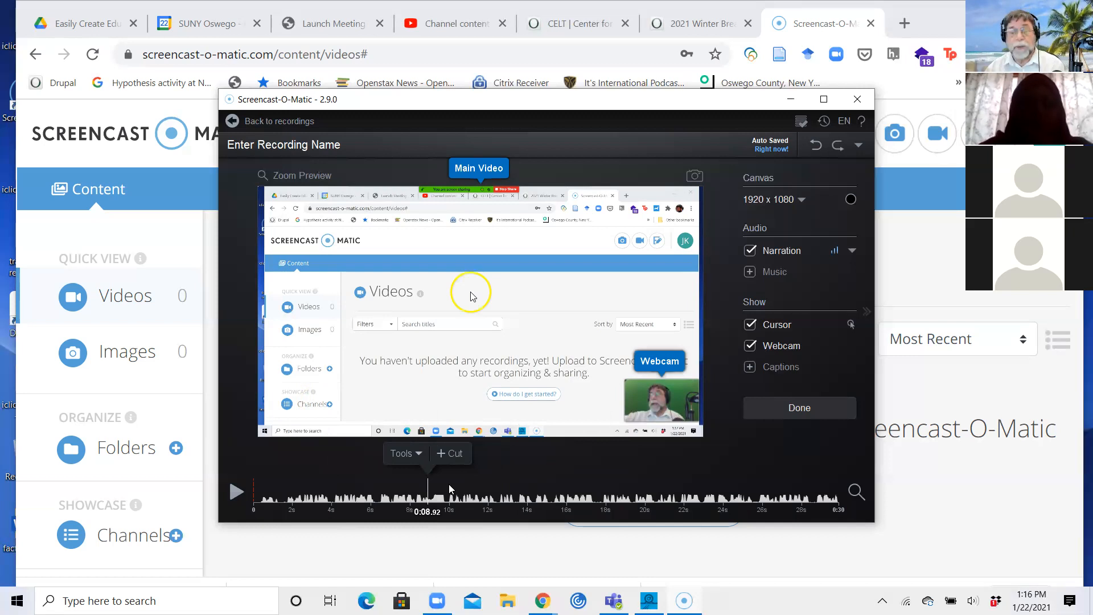
left_click(405, 454)
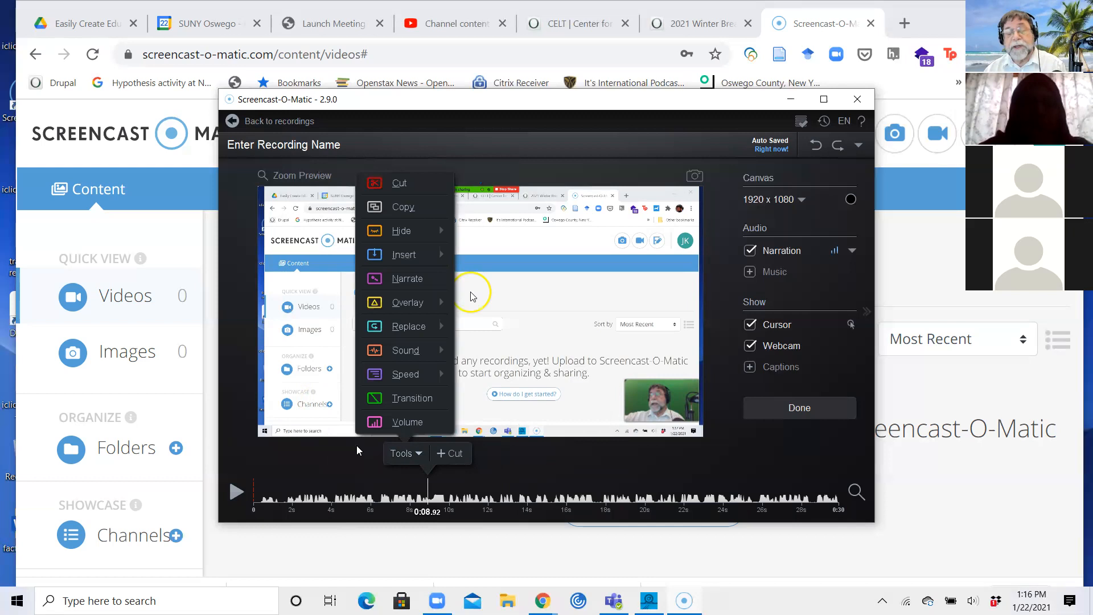
left_click(635, 468)
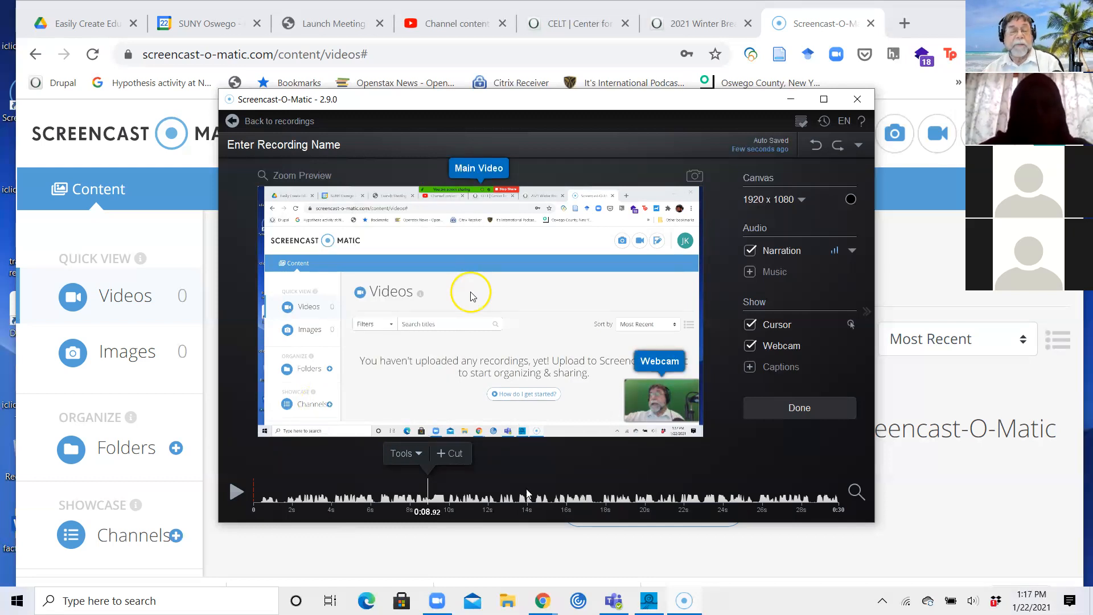
- Finish editing the recording, show all save and upload destinations, and choose to upload it to YouTube
left_click(800, 408)
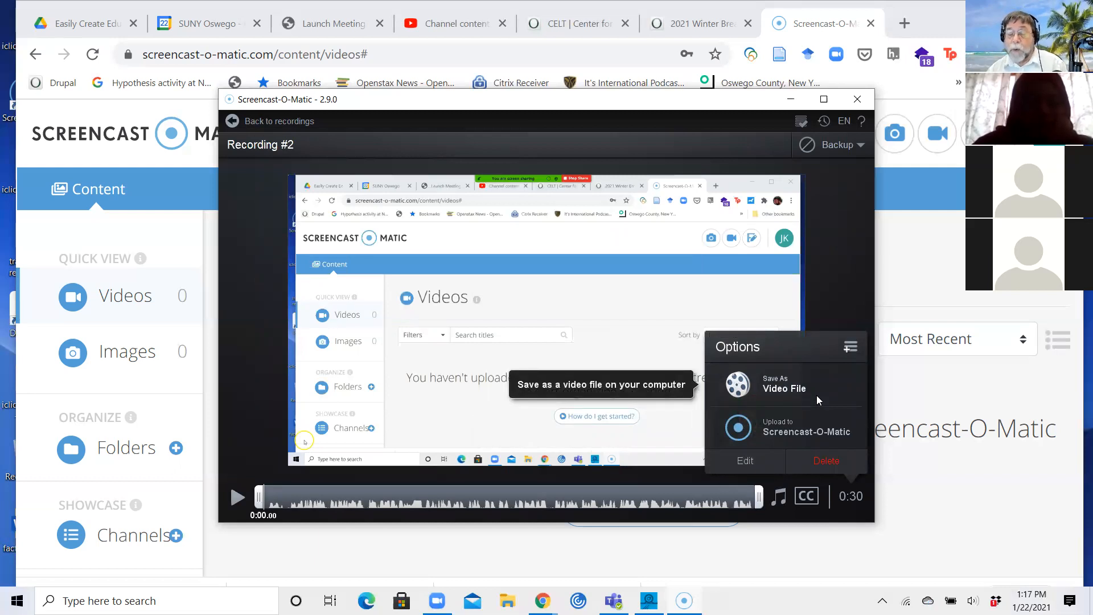
left_click(850, 347)
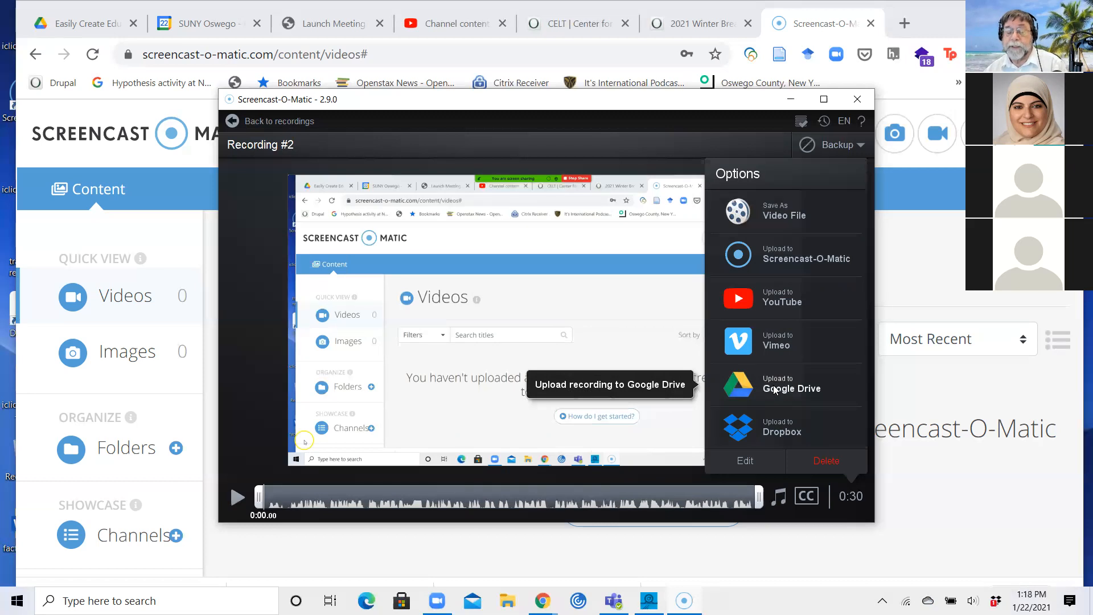
left_click(778, 303)
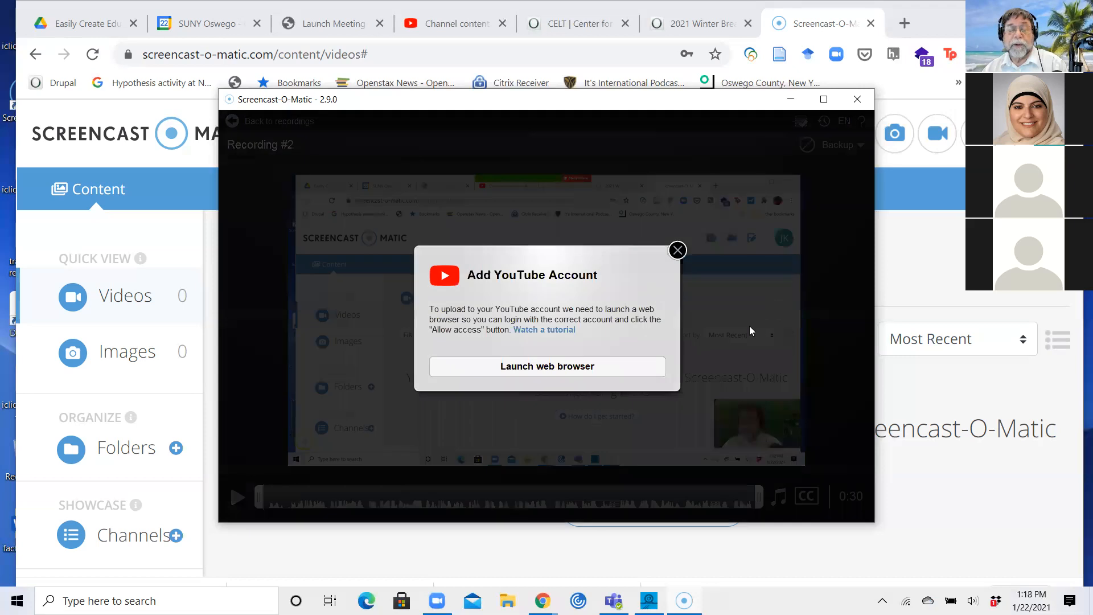
- Authorize Screencast-O-Matic in the web browser to manage YouTube videos and view the YouTube account, using the university Google account
left_click(572, 370)
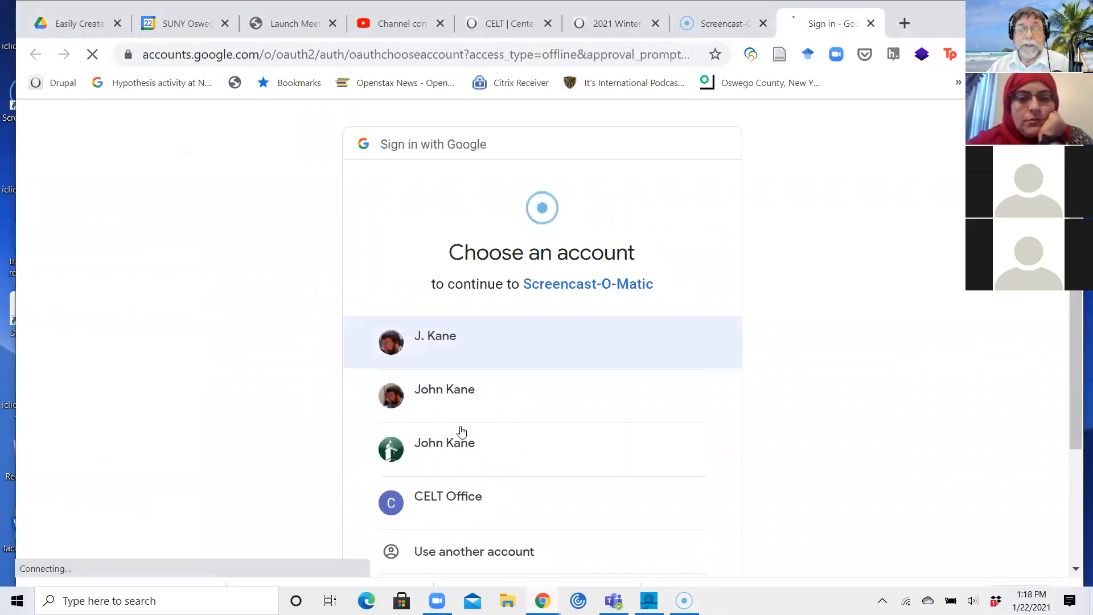
left_click(477, 404)
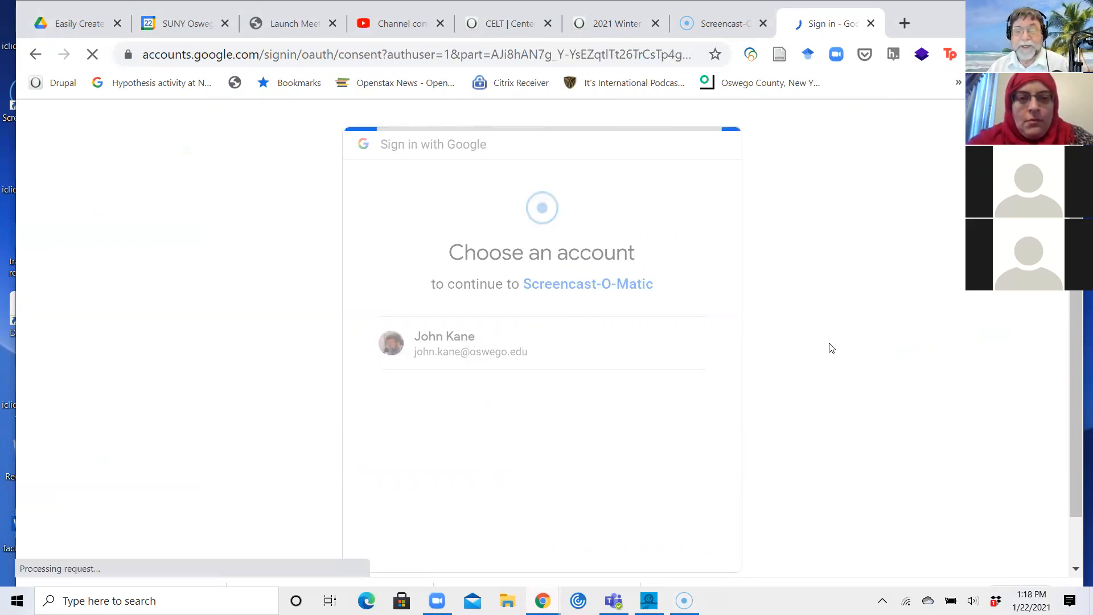
scroll(800, 380, "down", 1)
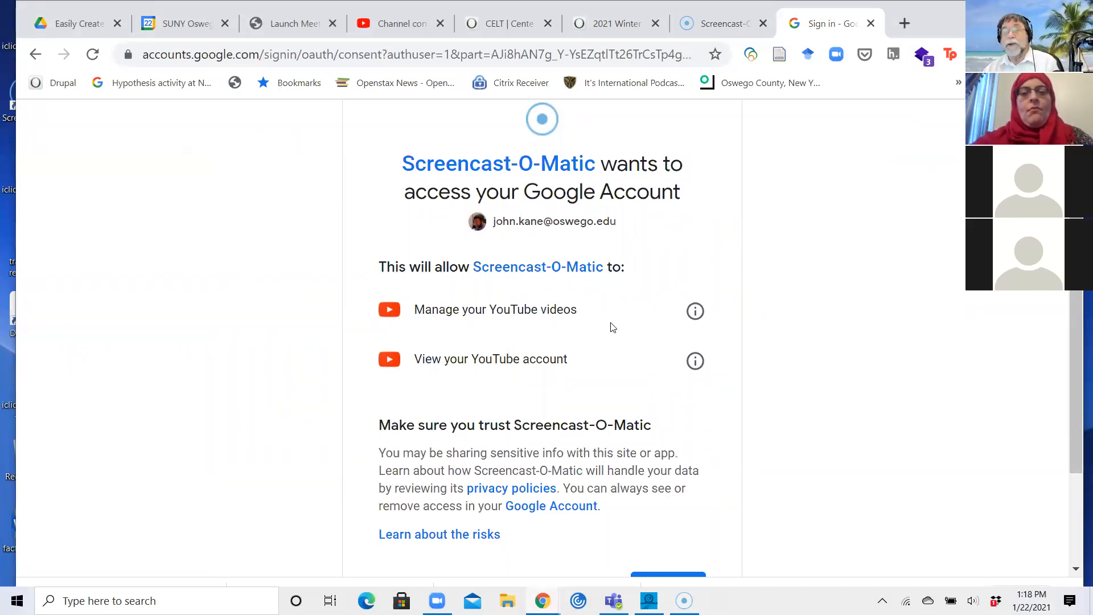
scroll(760, 378, "down", 2)
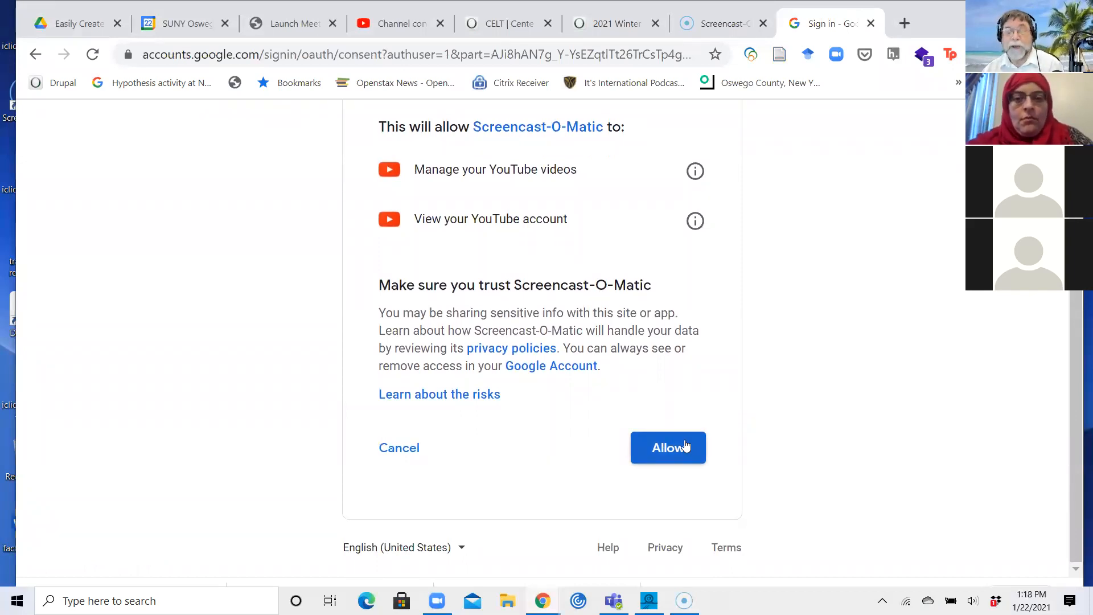
left_click(670, 446)
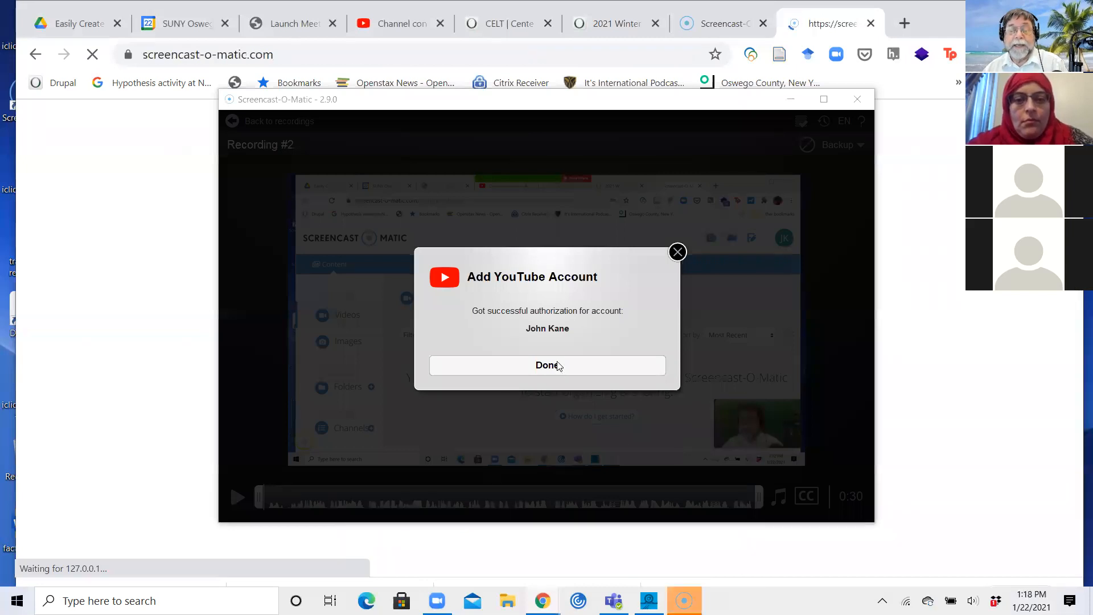
- Finish adding the YouTube account and set the upload's title to "junk"
left_click(557, 365)
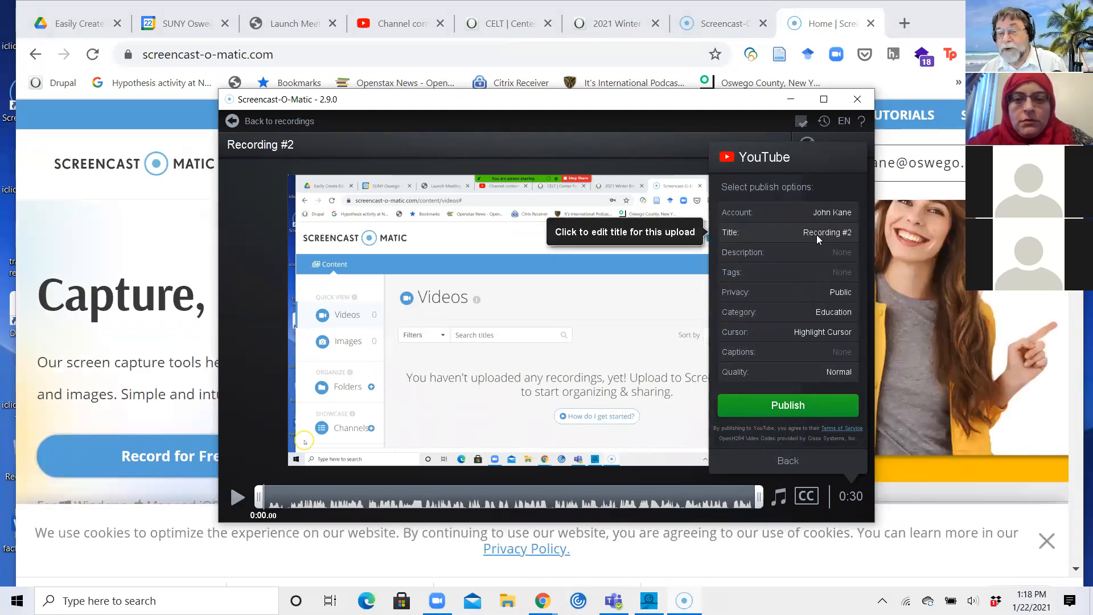
left_click(817, 235)
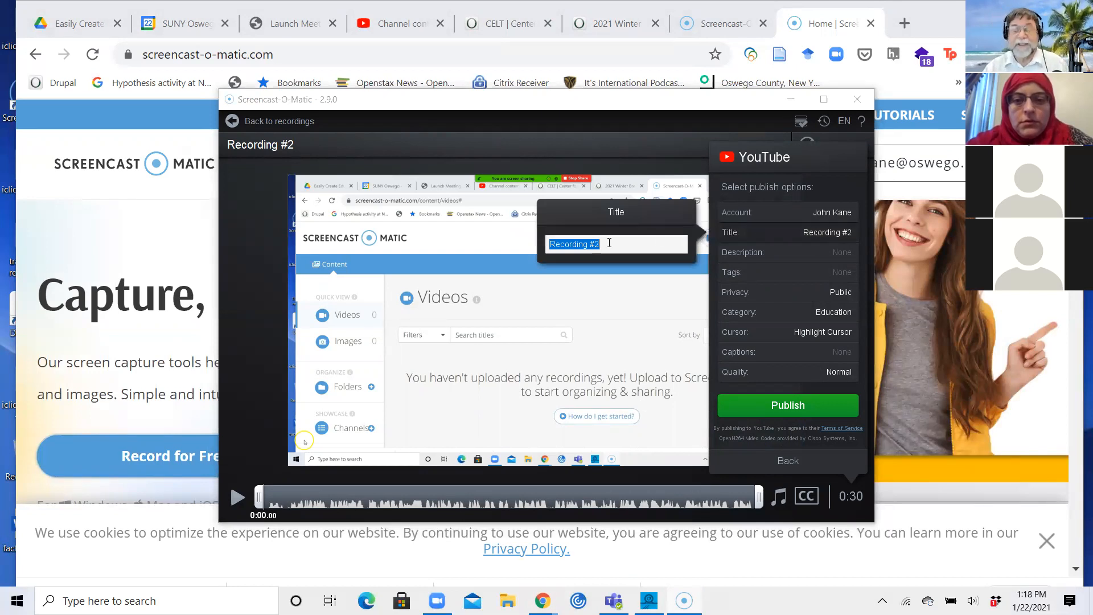
key("BackSpace")
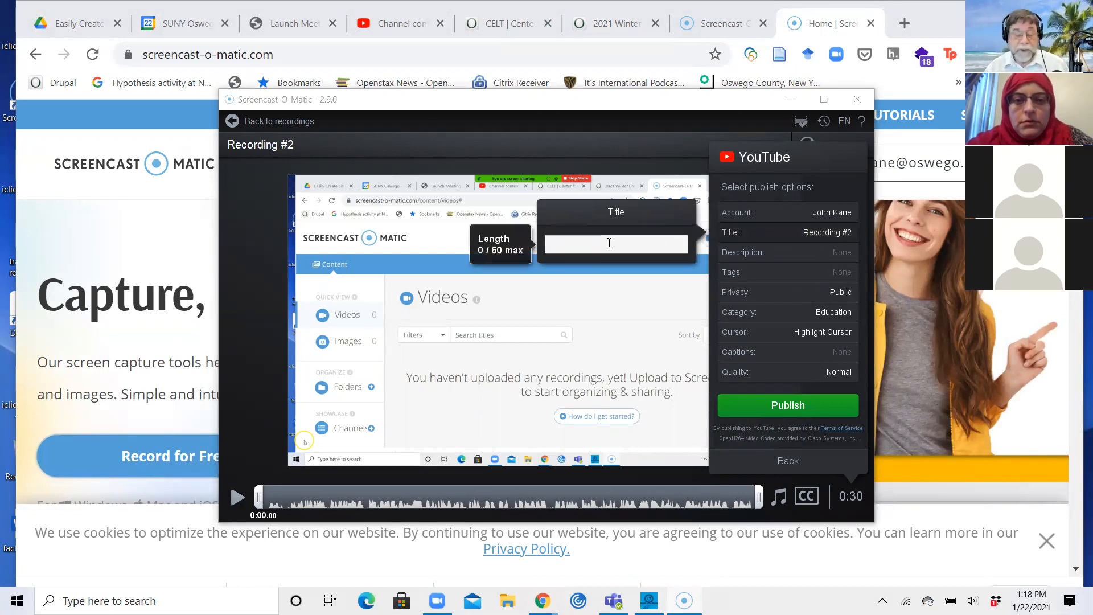
type("jun")
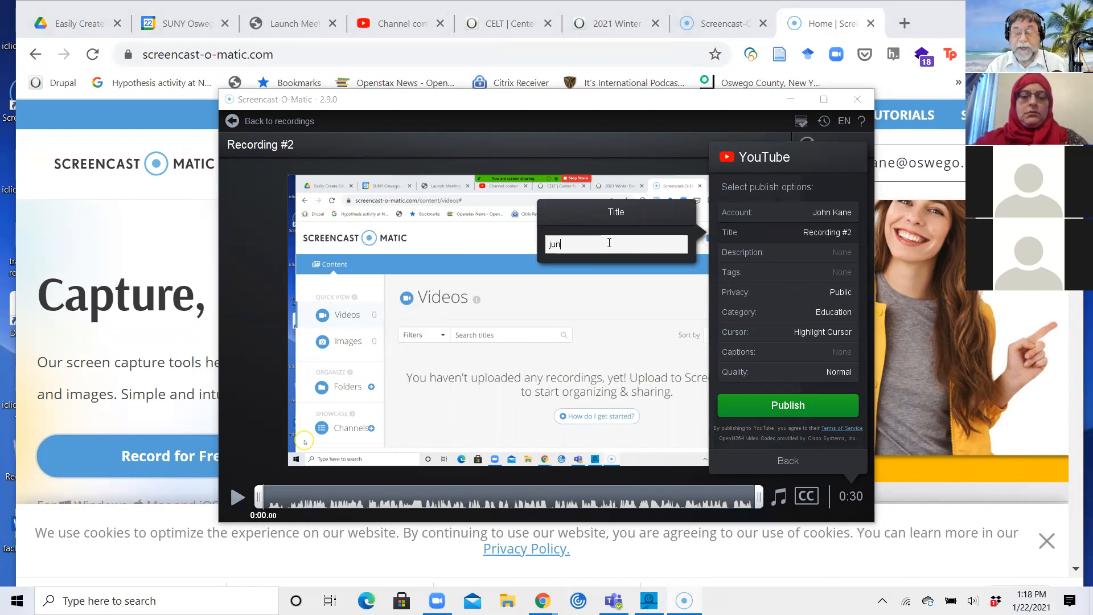
type("k")
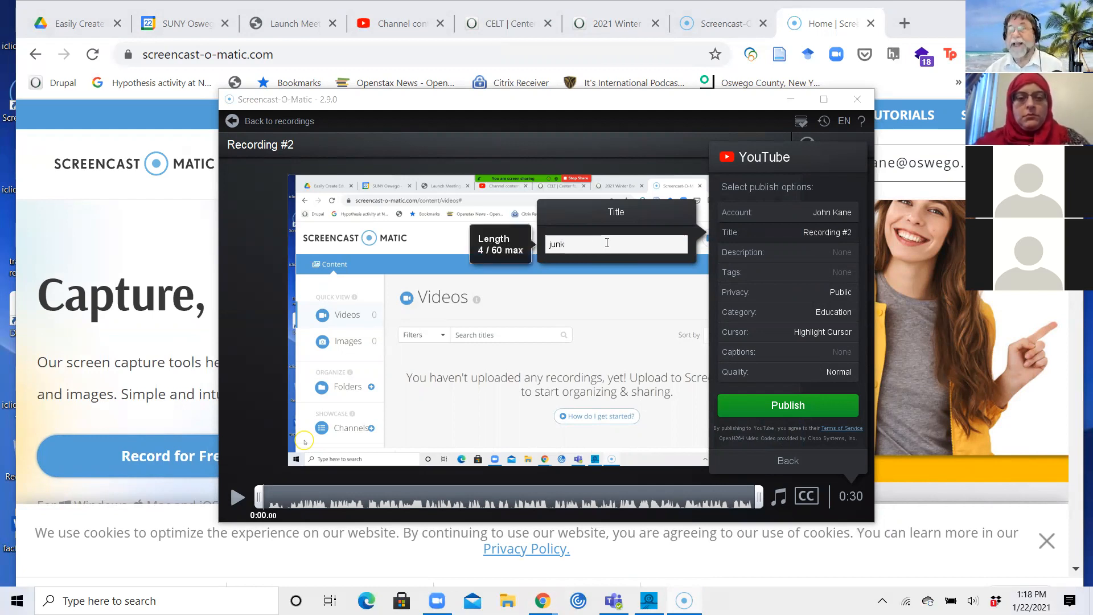
key("Return")
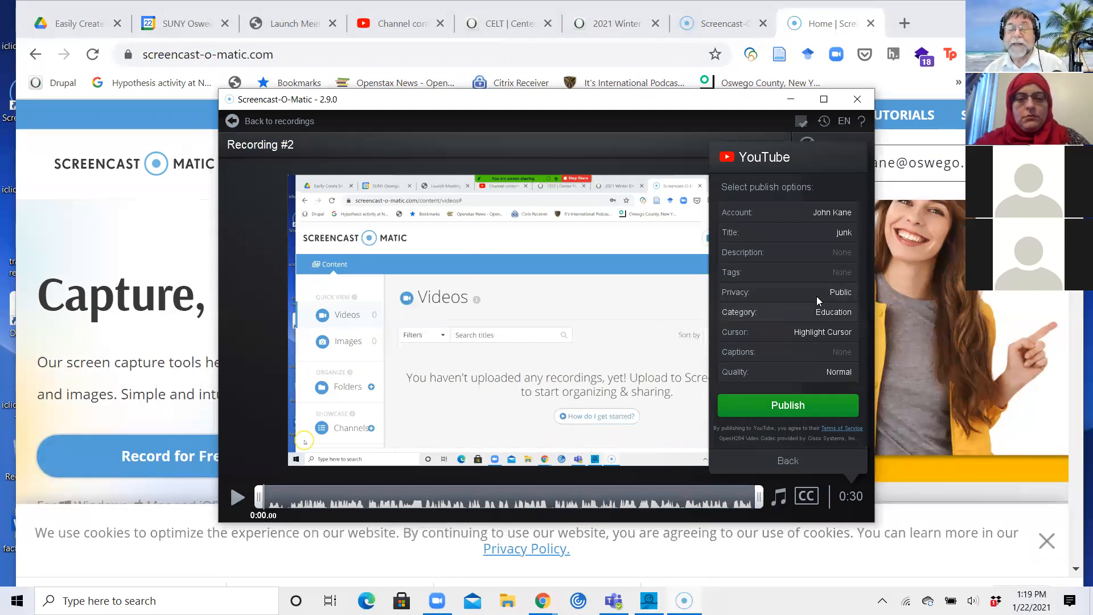
- Check the privacy and quality options, publish the recording to YouTube, and let the upload continue in the background
left_click(777, 296)
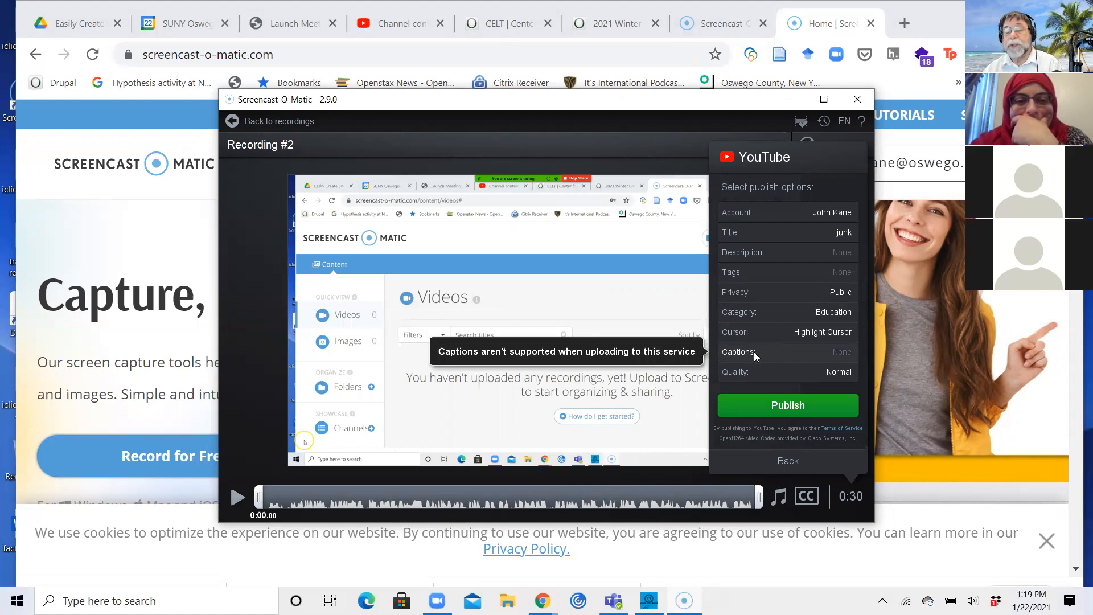
left_click(789, 370)
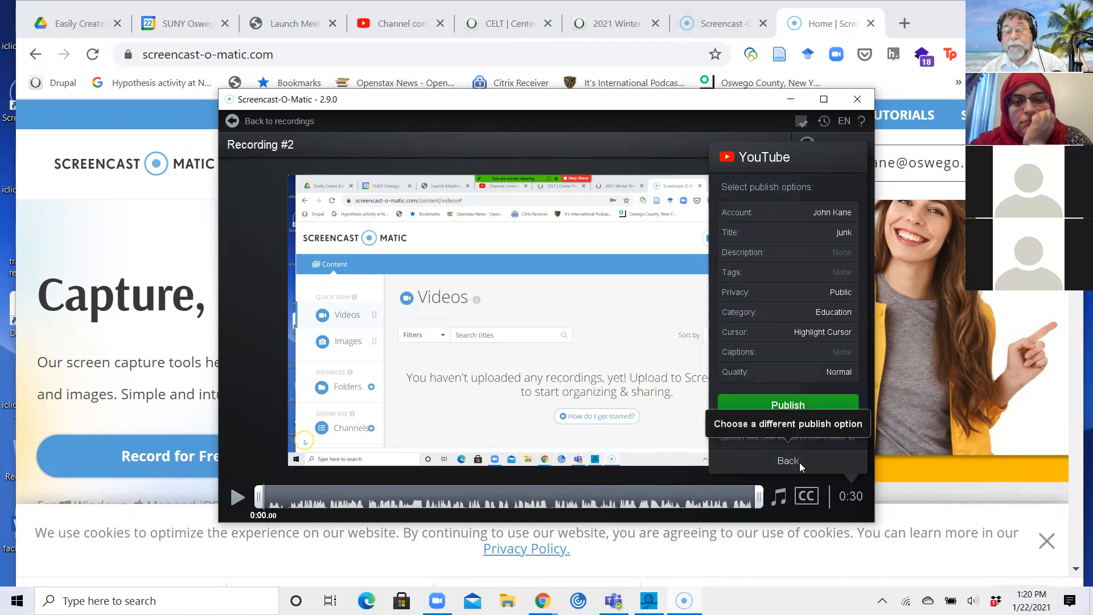
left_click(787, 406)
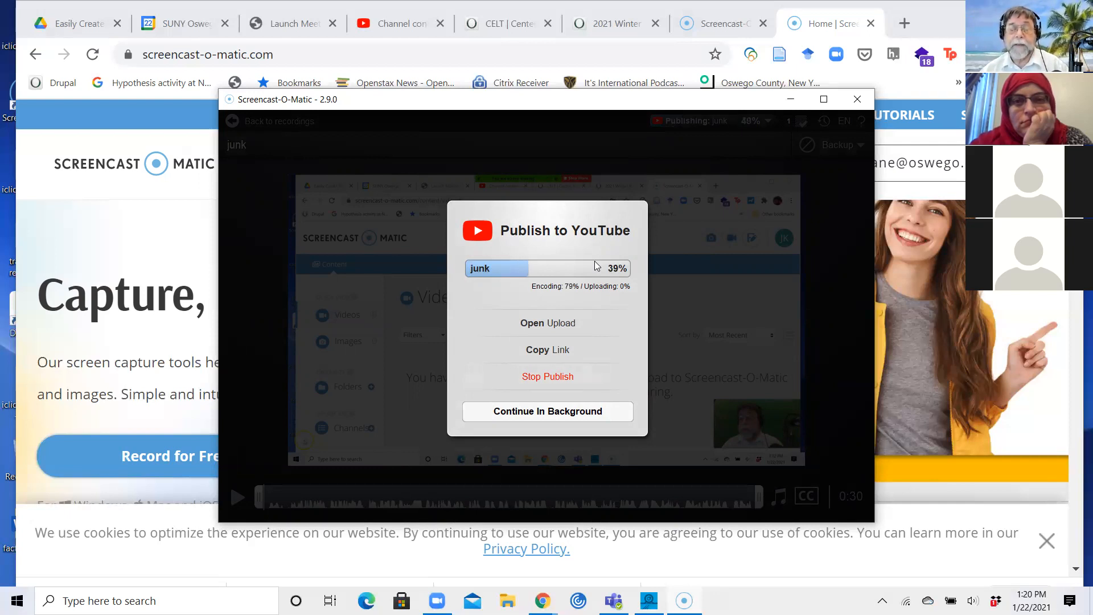
left_click(530, 415)
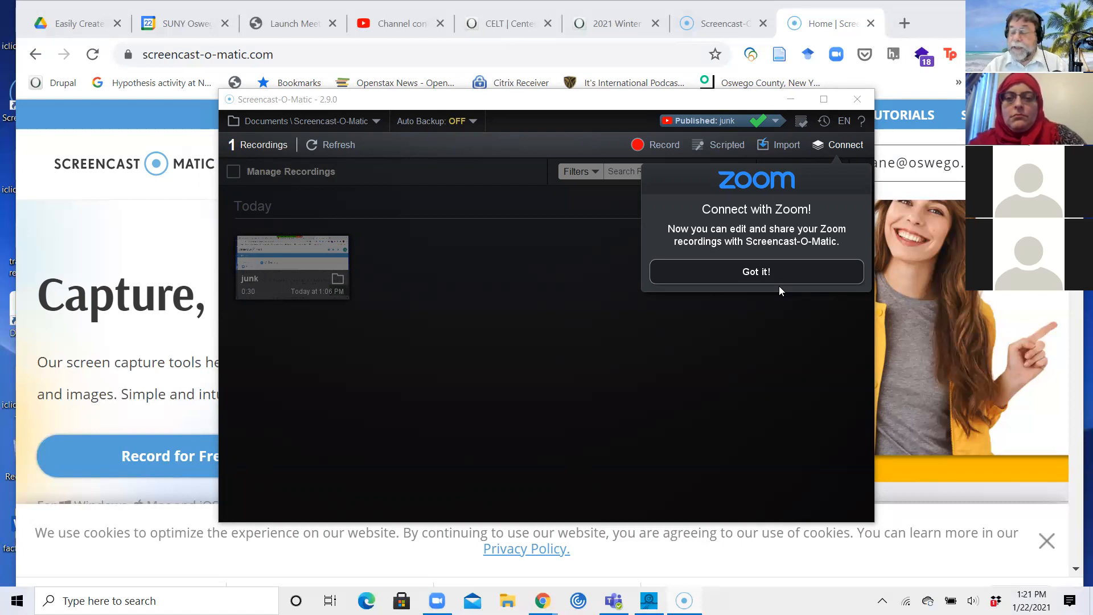
- Dismiss the Zoom notice and connect Zoom's local recordings from the Documents\Zoom folder
left_click(750, 272)
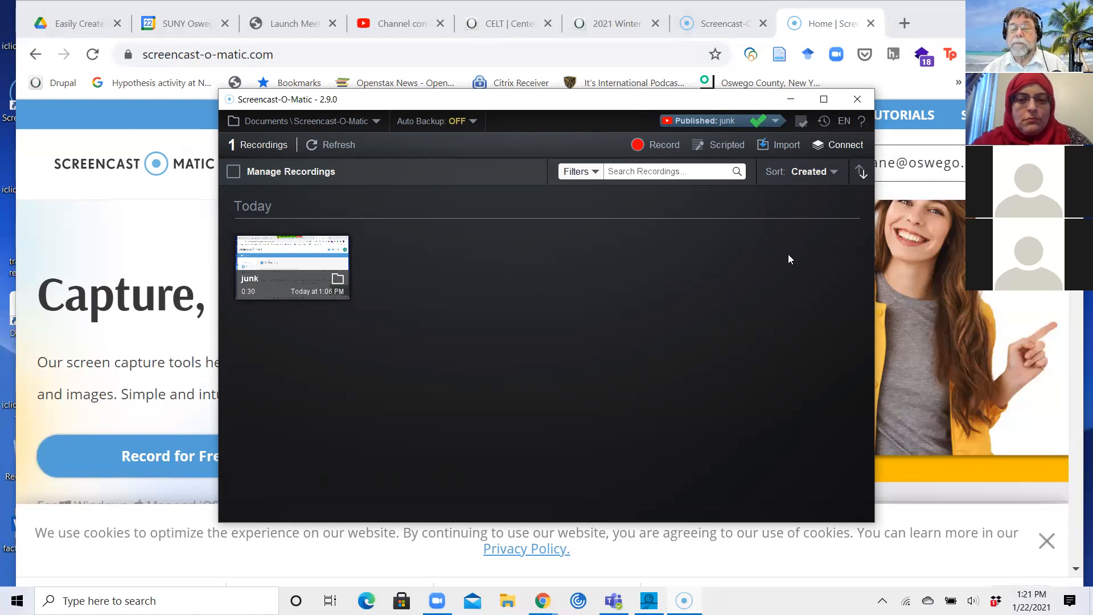
left_click(840, 145)
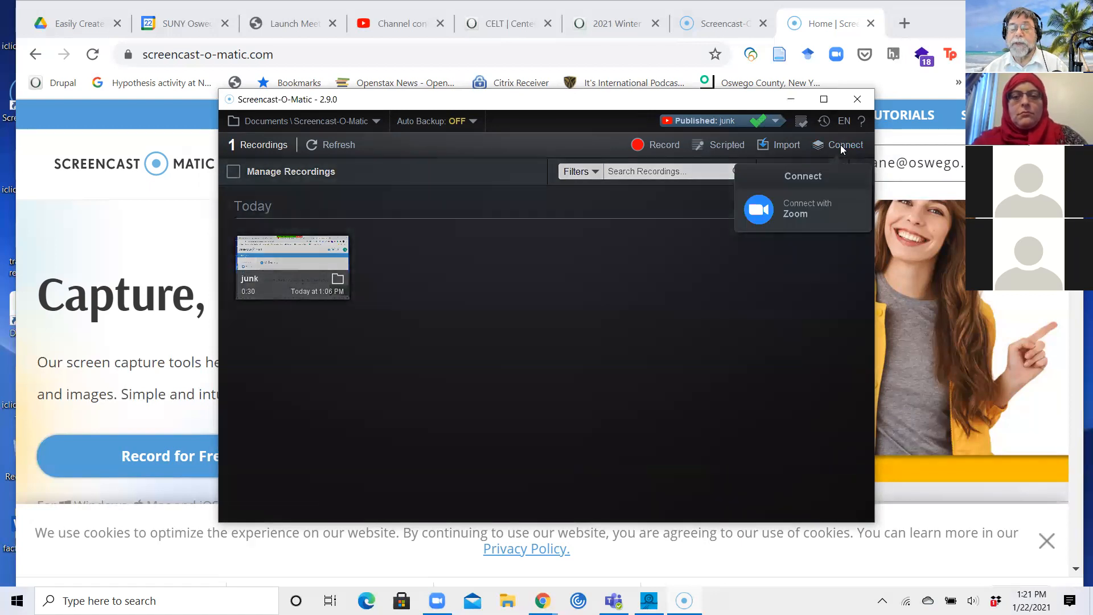
left_click(763, 211)
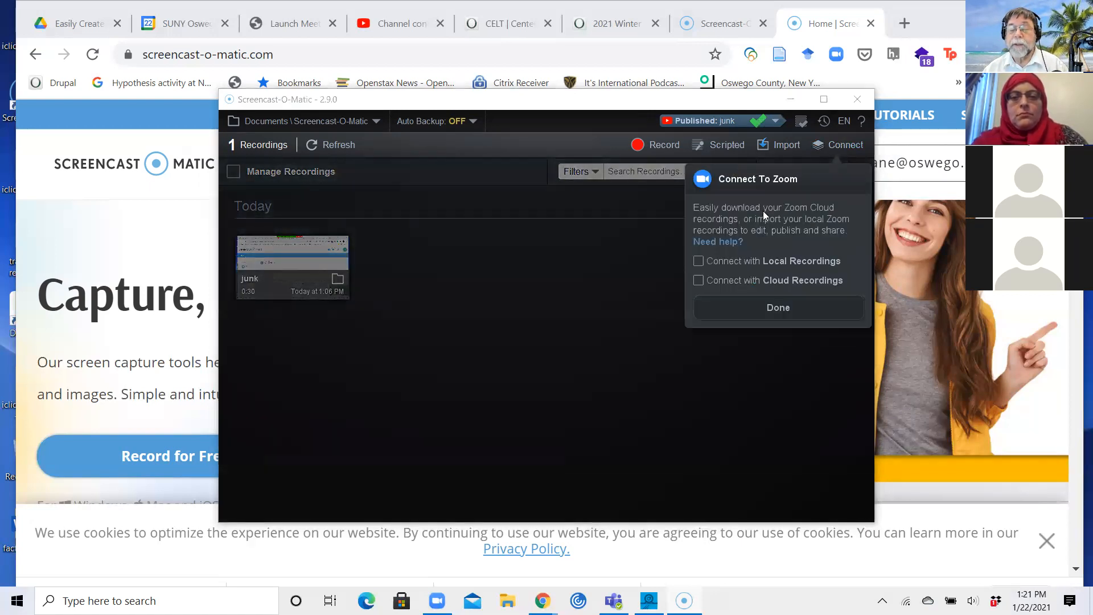
left_click(698, 261)
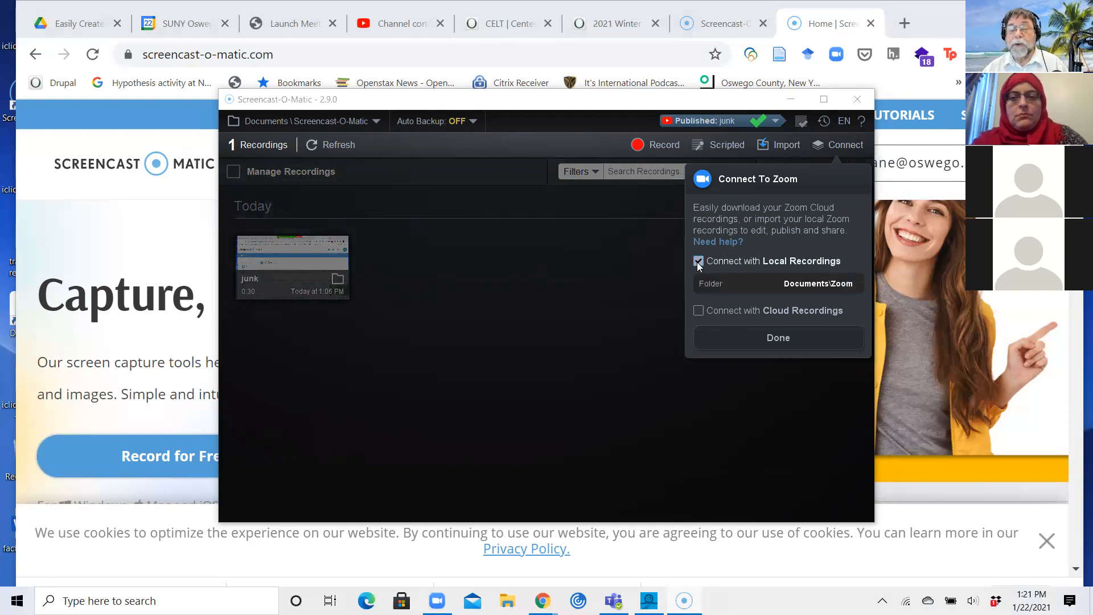
left_click(779, 337)
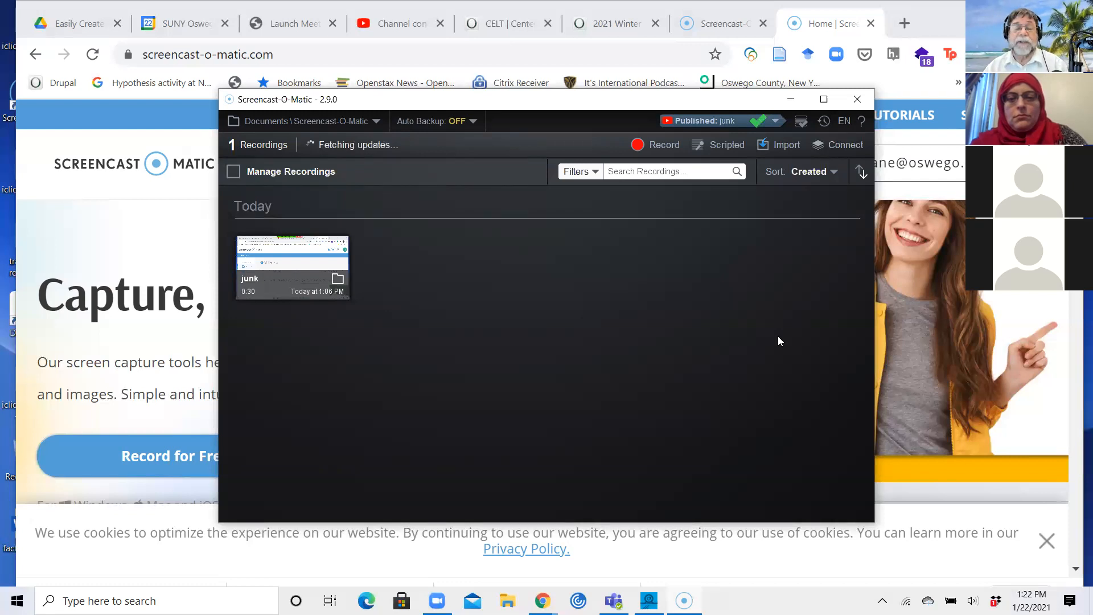
- Review the Zoom connection settings, and view the Documents folder in the video import dialog without importing anything
left_click(840, 148)
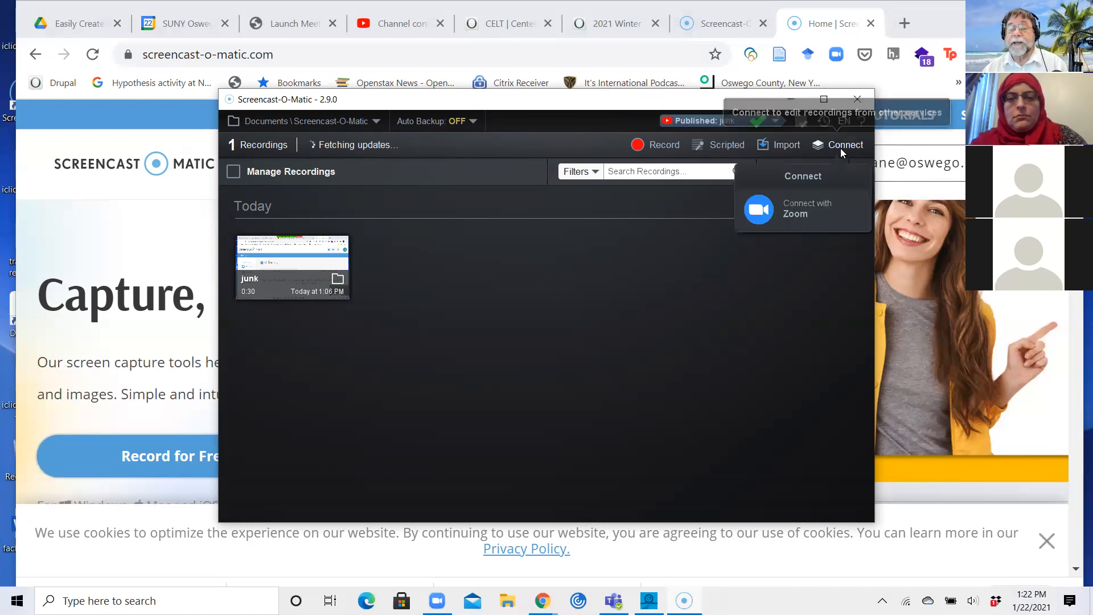
left_click(813, 213)
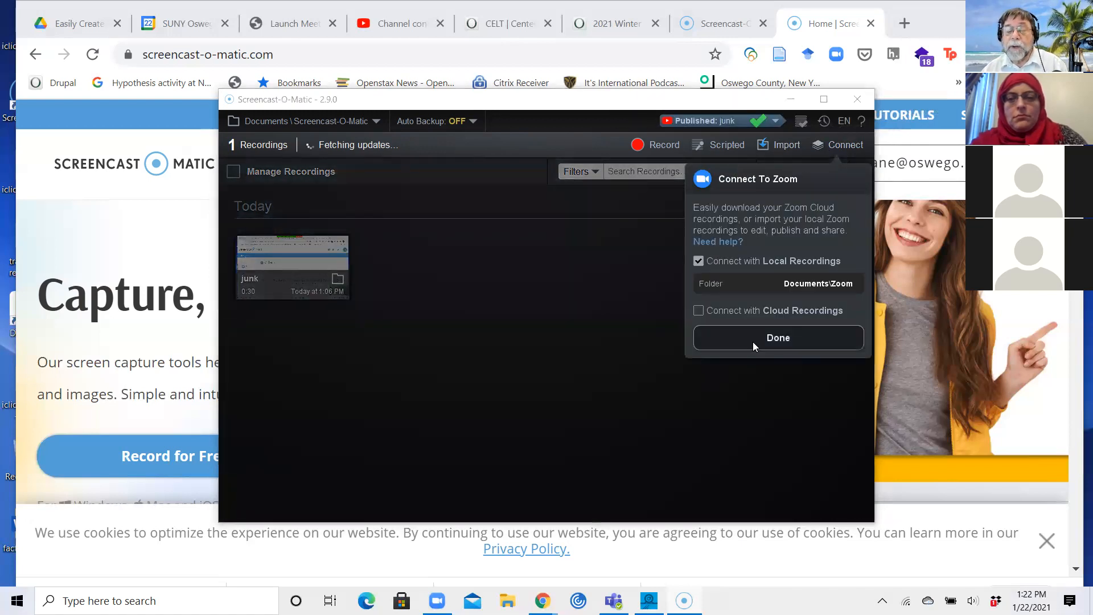
left_click(768, 343)
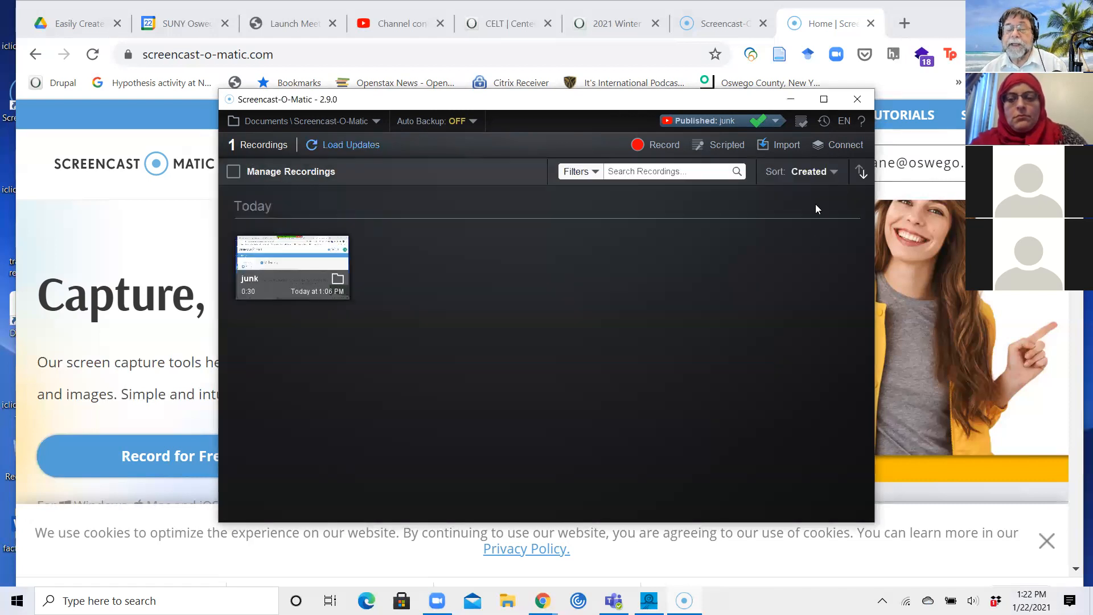
left_click(783, 146)
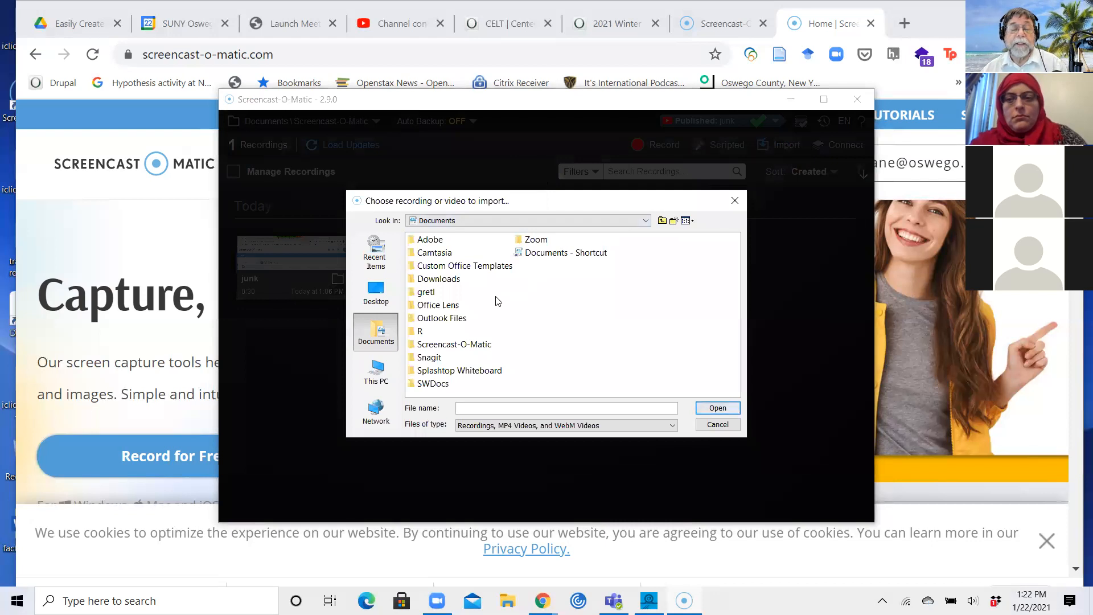
left_click(736, 200)
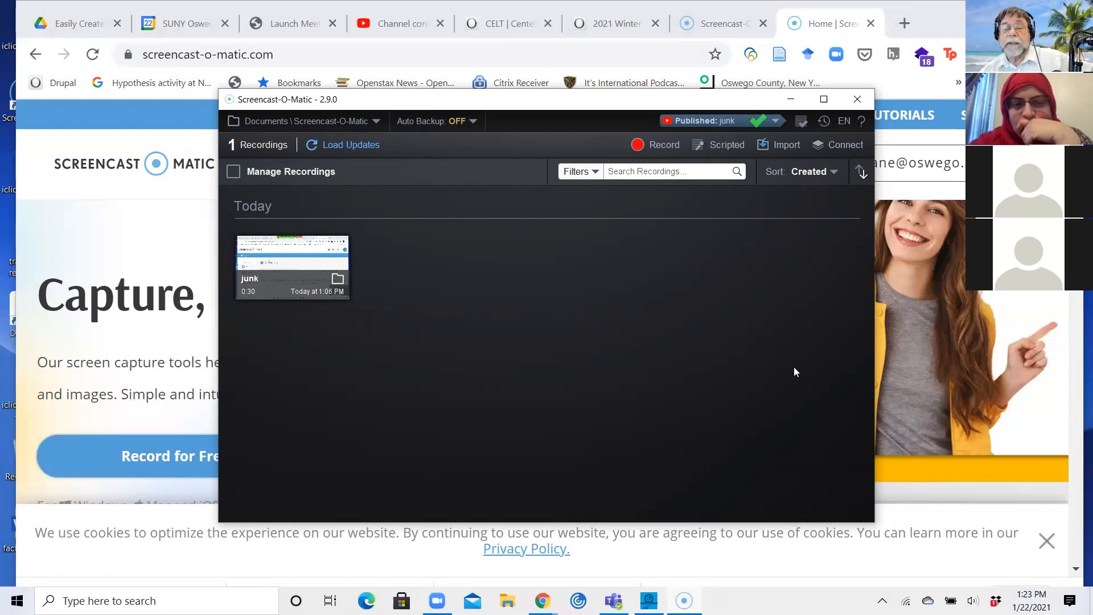
- Start a scripted recording with three sections, entering "Hi, This" in the first, "zxczxczxc" in the second, and leaving the third empty
left_click(733, 147)
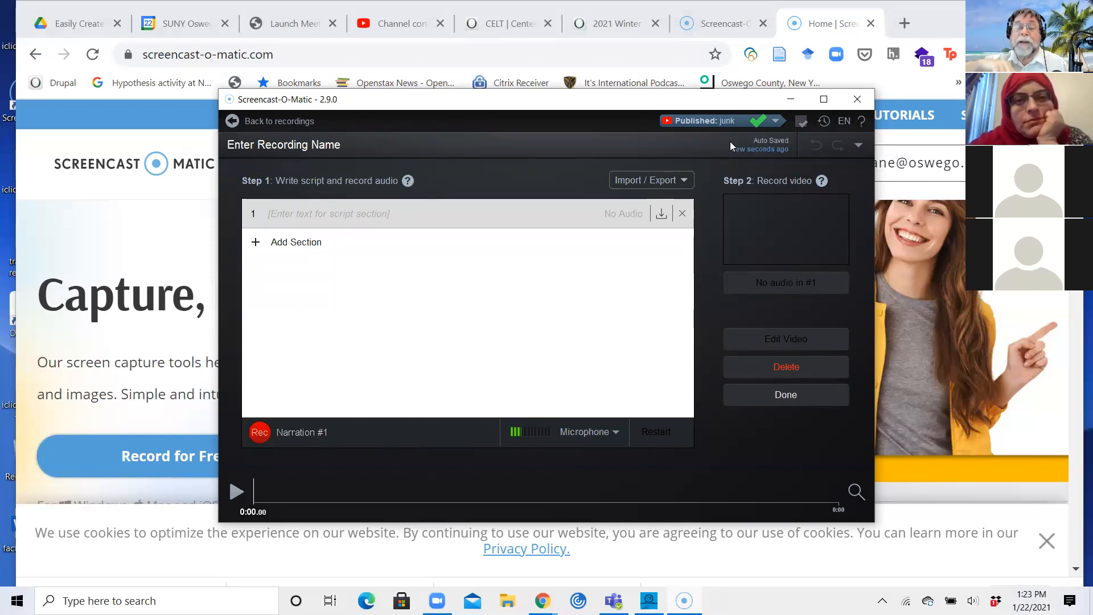
left_click(312, 248)
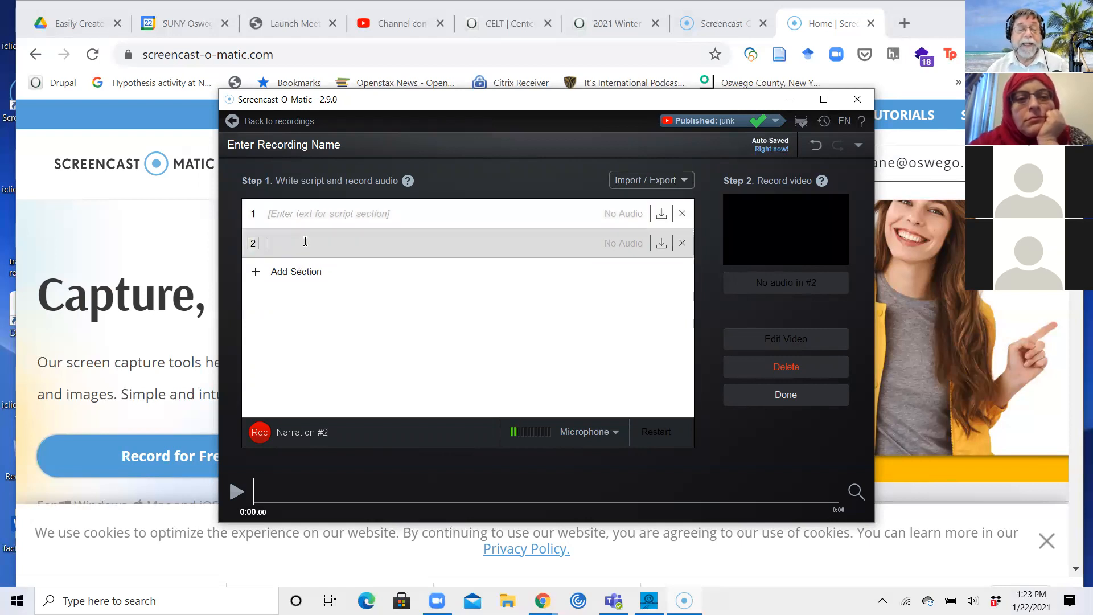
left_click(343, 207)
type("Hi, This is")
key("BackSpace")
key("BackSpace")
left_click(358, 244)
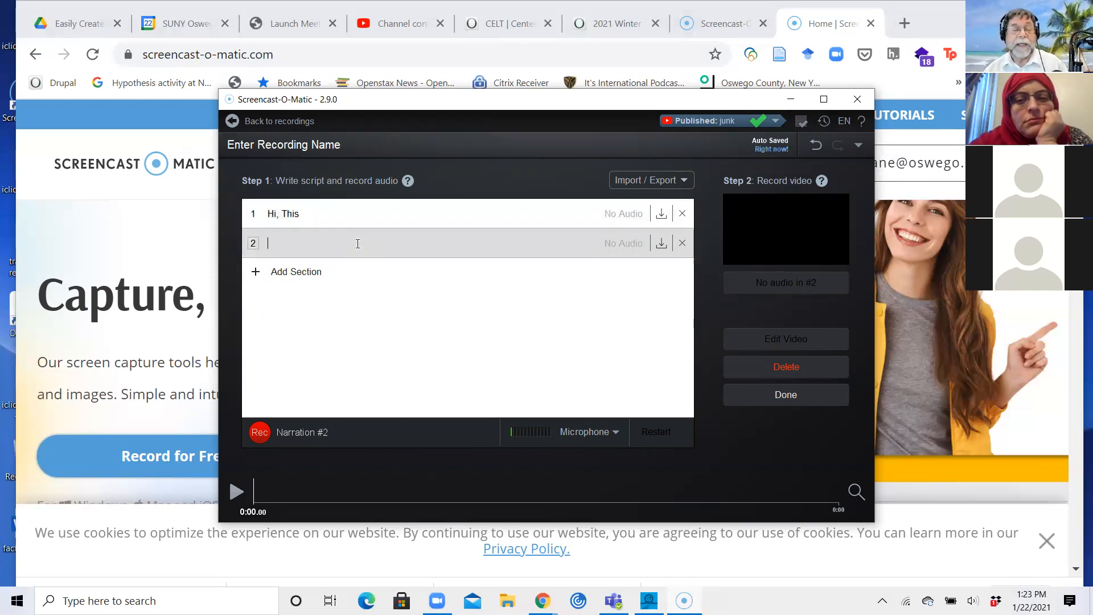
type("zxczxczxc")
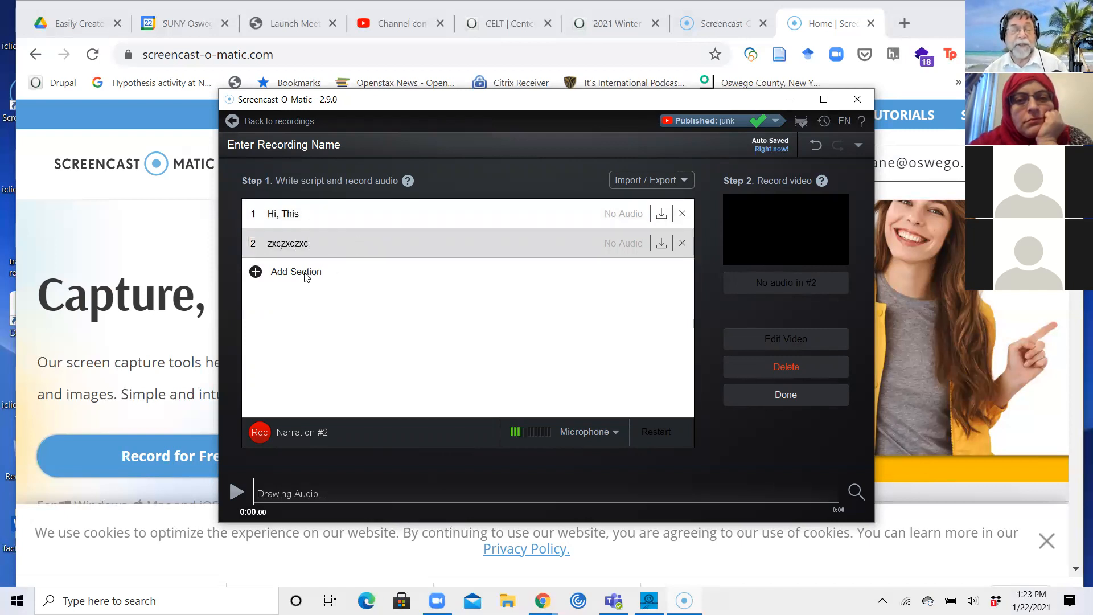
left_click(310, 273)
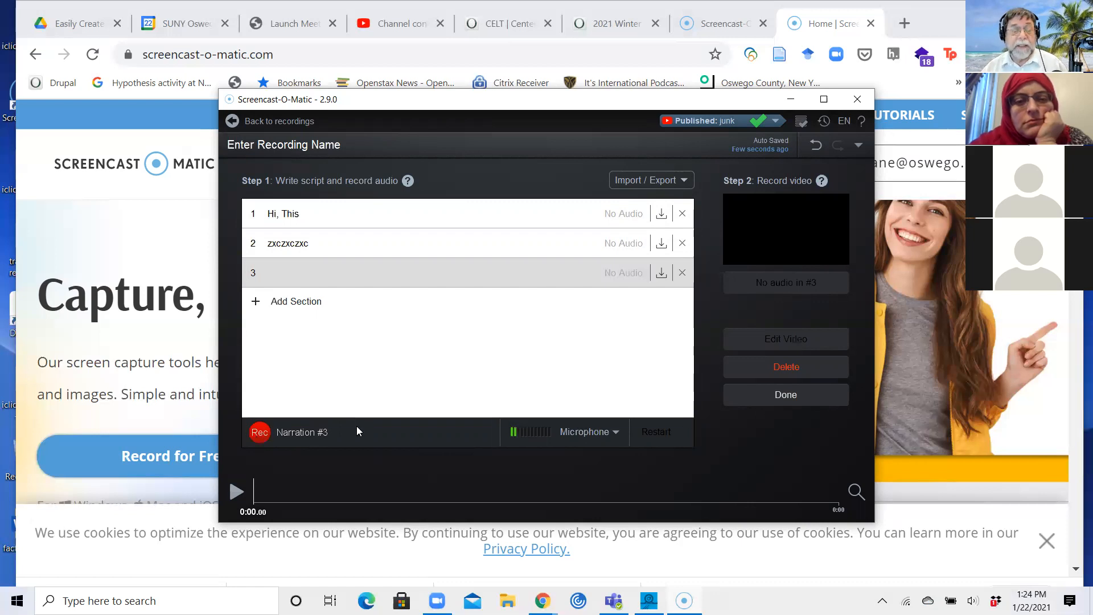
- Record narration for all three script sections in sequence, starting from section 1, and stop after the third
left_click(287, 214)
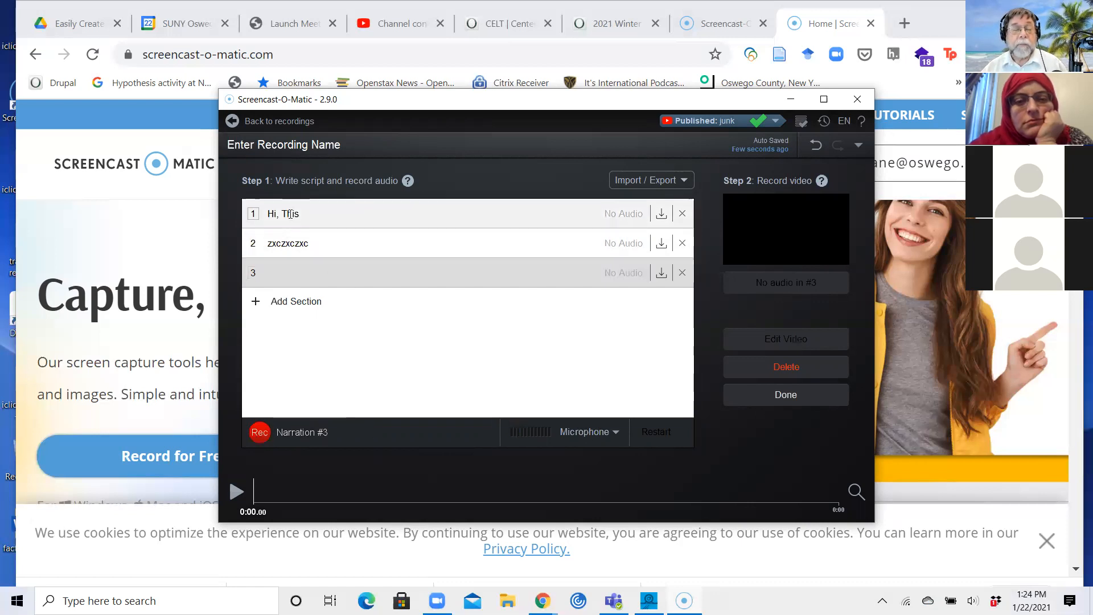
left_click(264, 432)
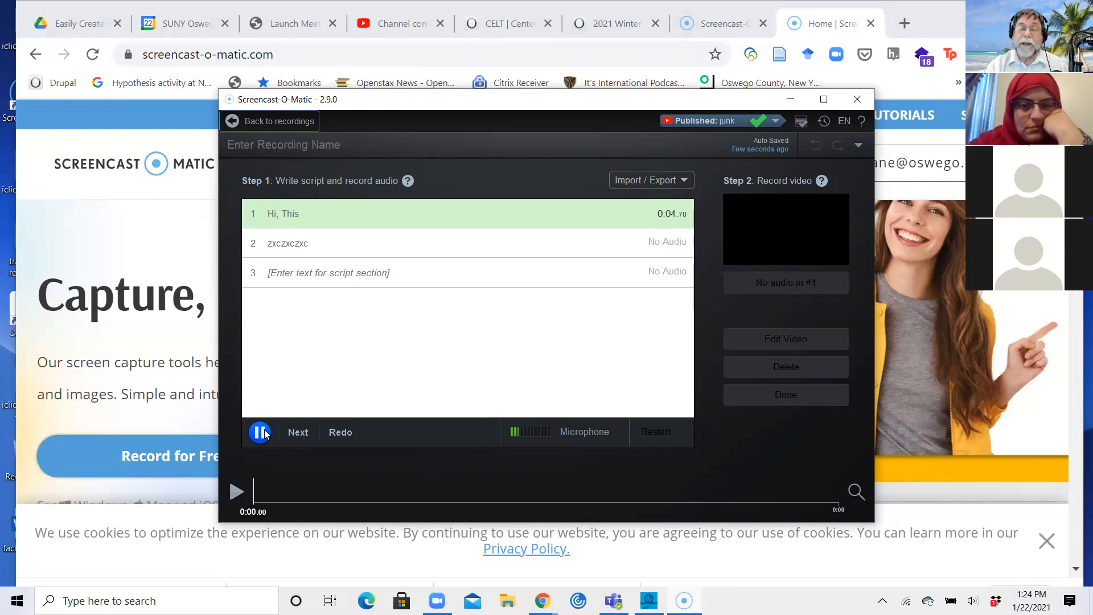
left_click(298, 434)
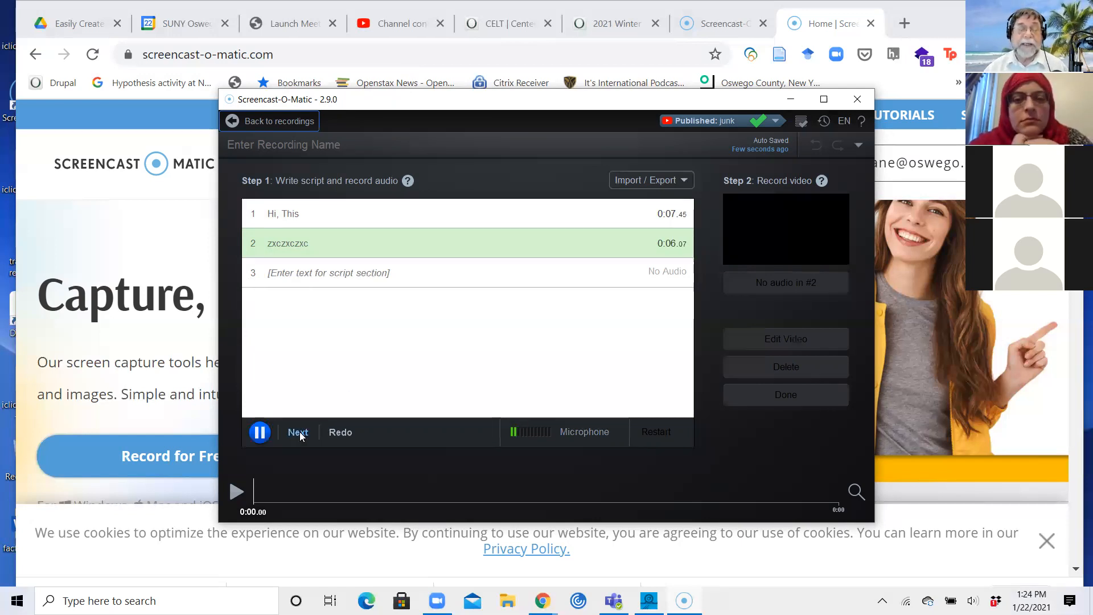
left_click(298, 432)
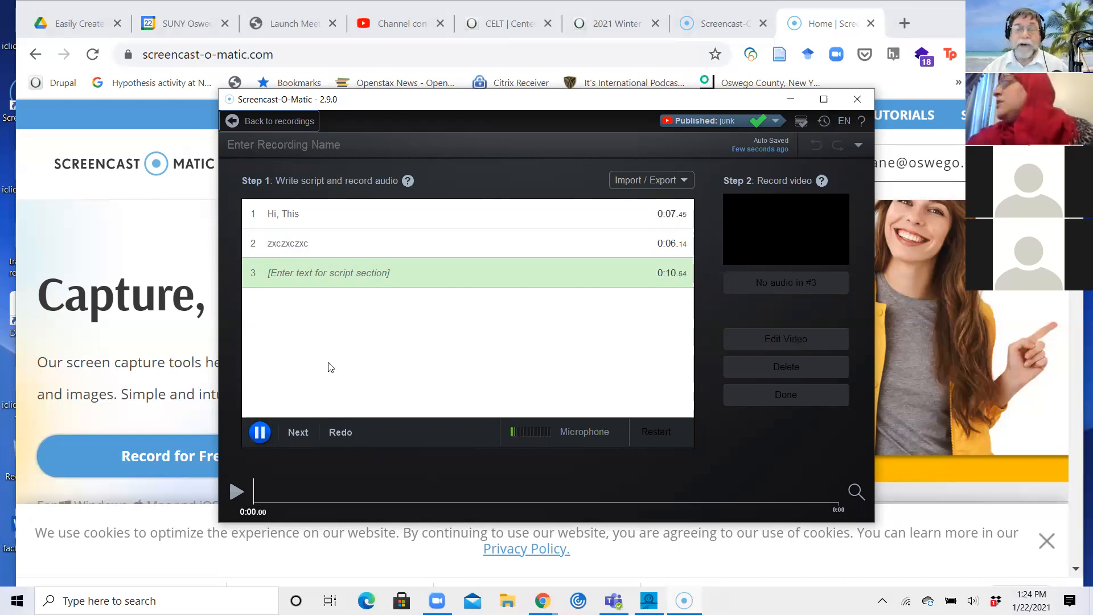
left_click(264, 435)
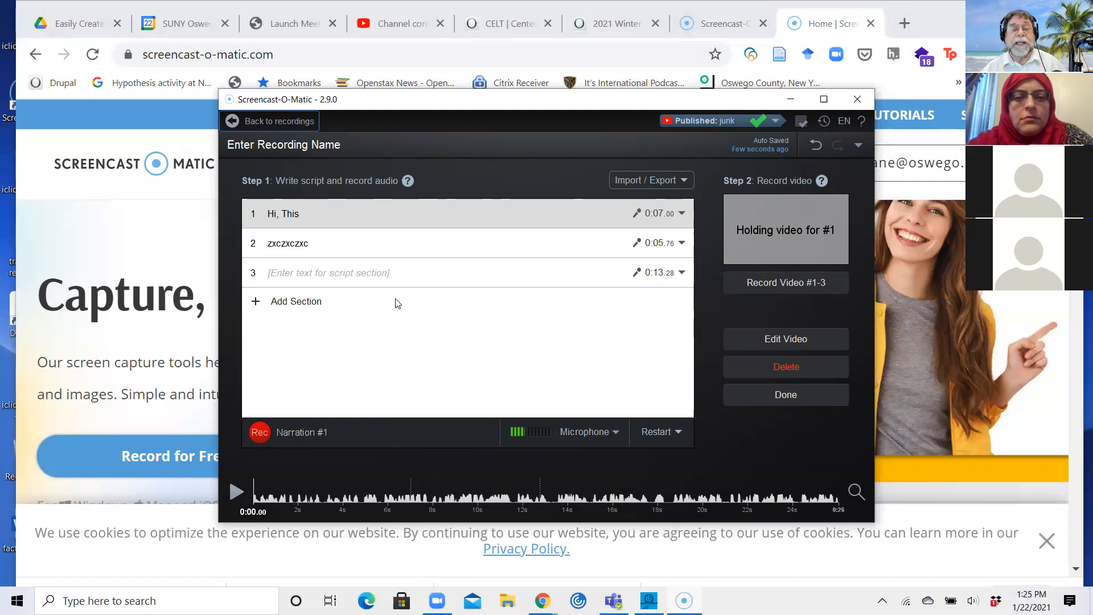
- View the script's import and export options, and return to the recordings list
left_click(632, 181)
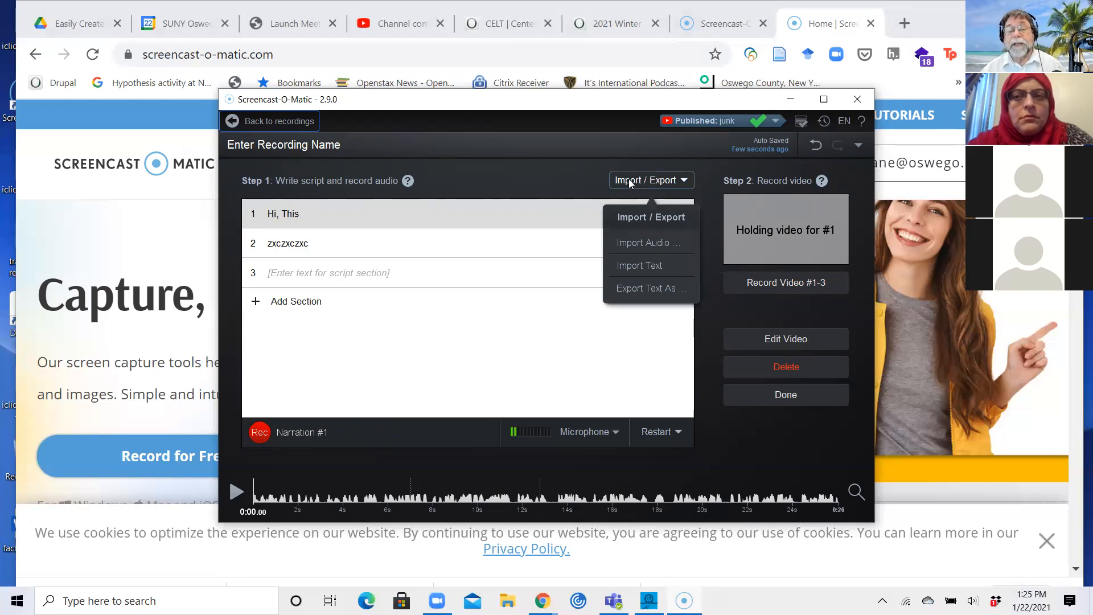
left_click(628, 181)
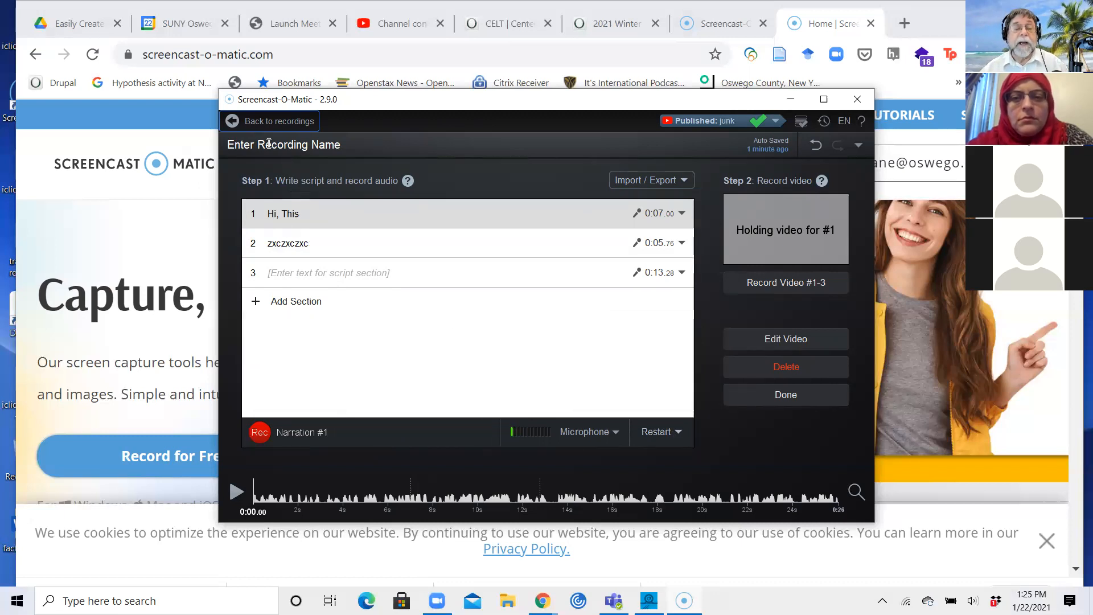
left_click(234, 121)
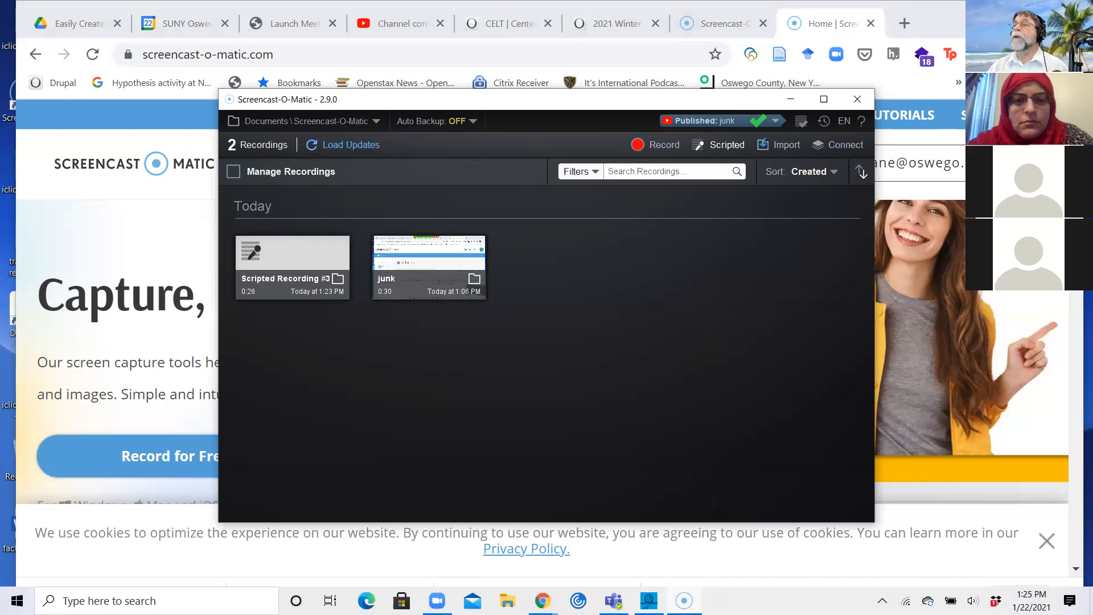
- Switch to the Chrome window with the Screencast-O-Matic pricing plans
left_click(543, 600)
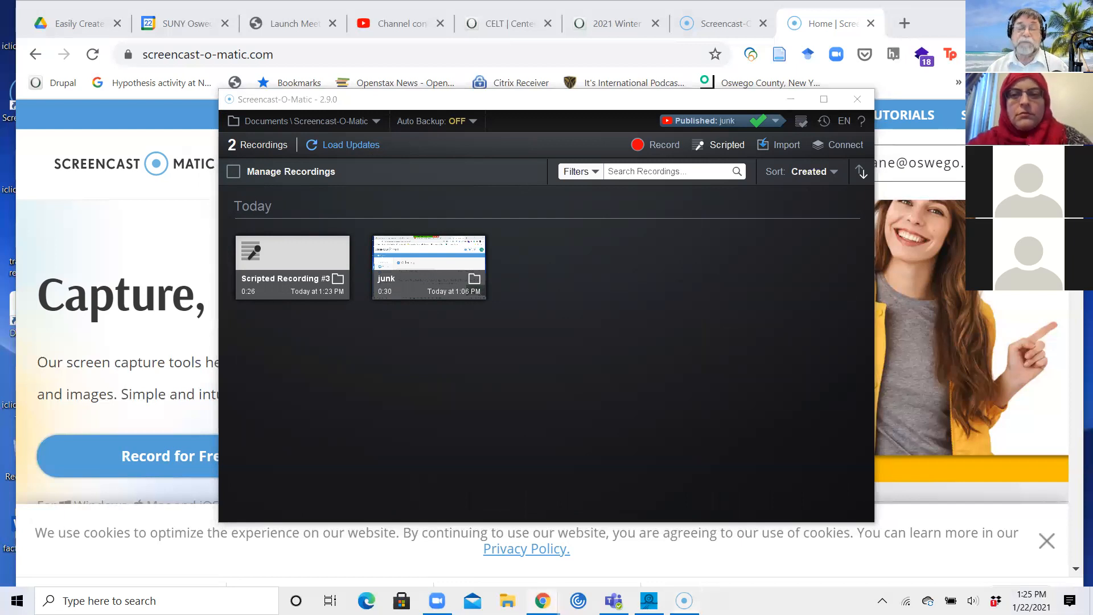
left_click(615, 535)
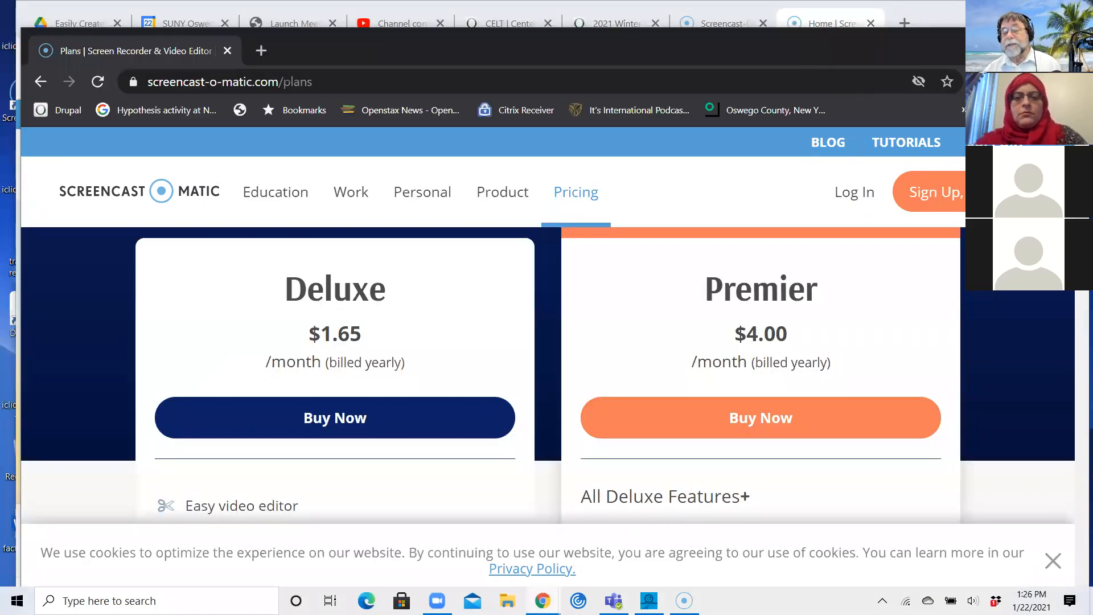
- Examine the yearly-billed prices and feature lists of the Deluxe and Premier plans
scroll(546, 376, "down", 1)
scroll(546, 376, "up", 1)
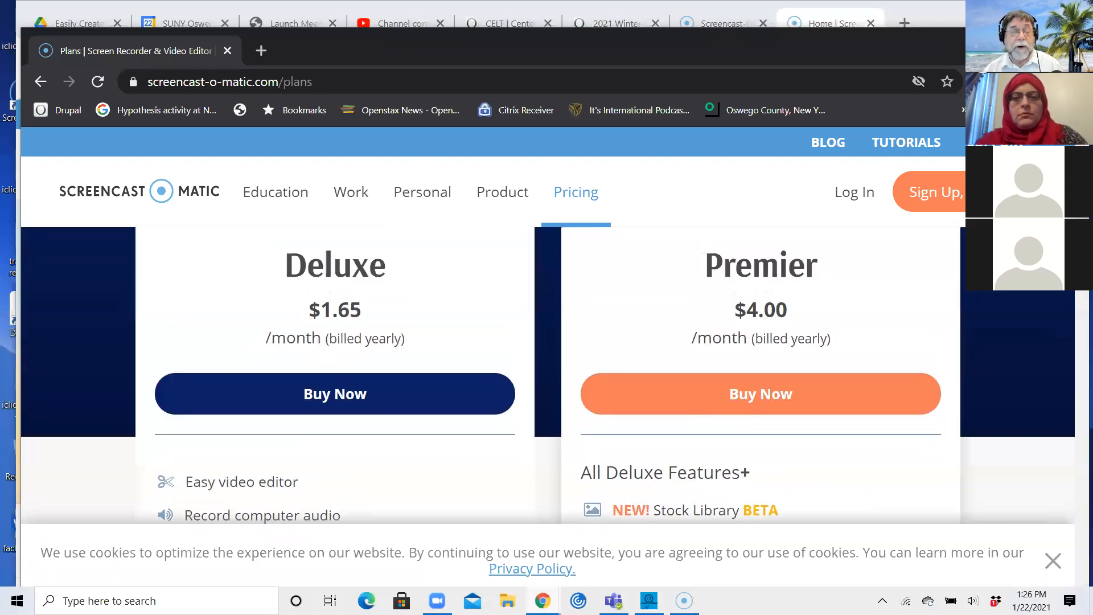
scroll(547, 376, "down", 1)
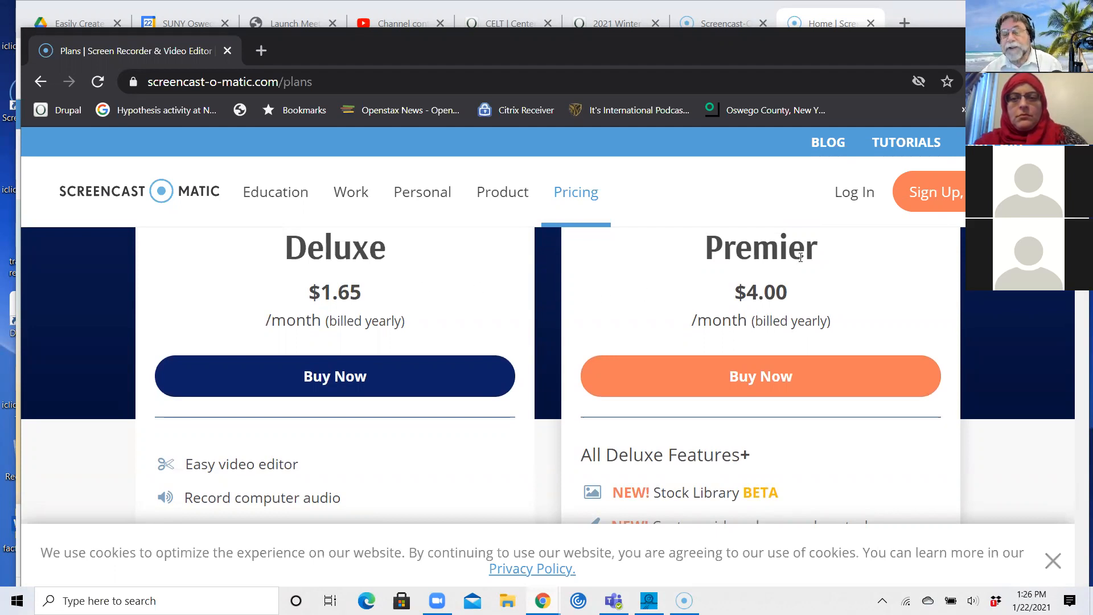
scroll(874, 352, "down", 3)
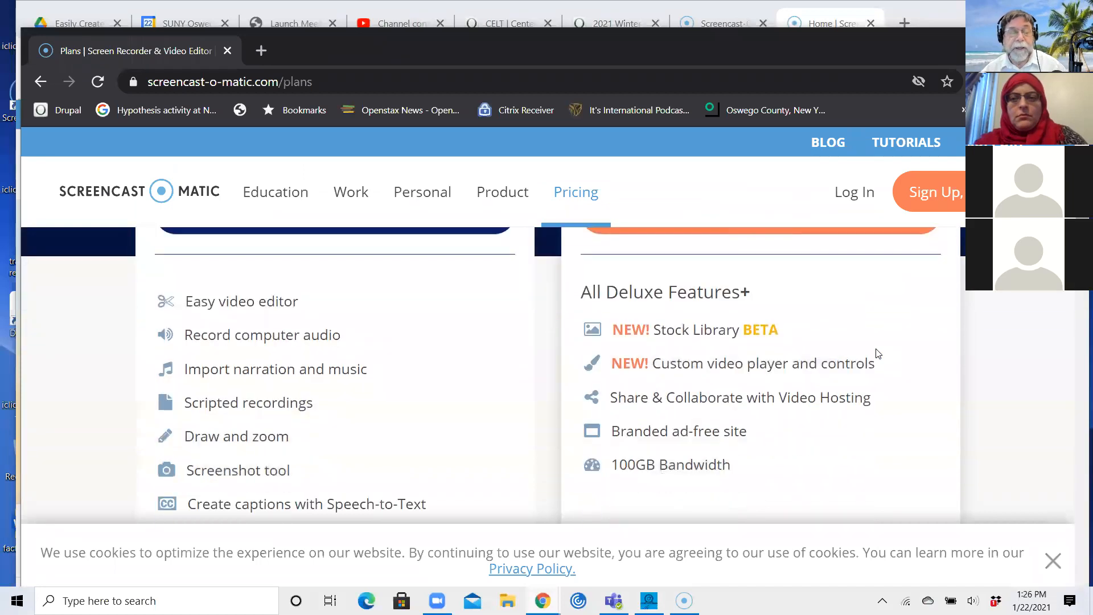
scroll(875, 353, "down", 5)
scroll(878, 354, "up", 3)
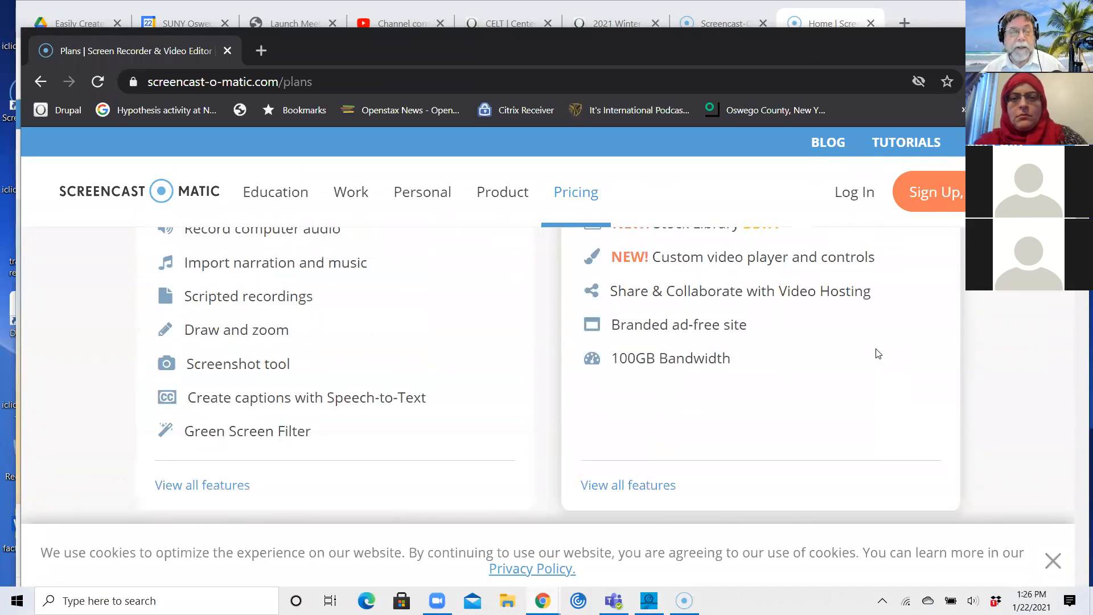
scroll(879, 353, "up", 5)
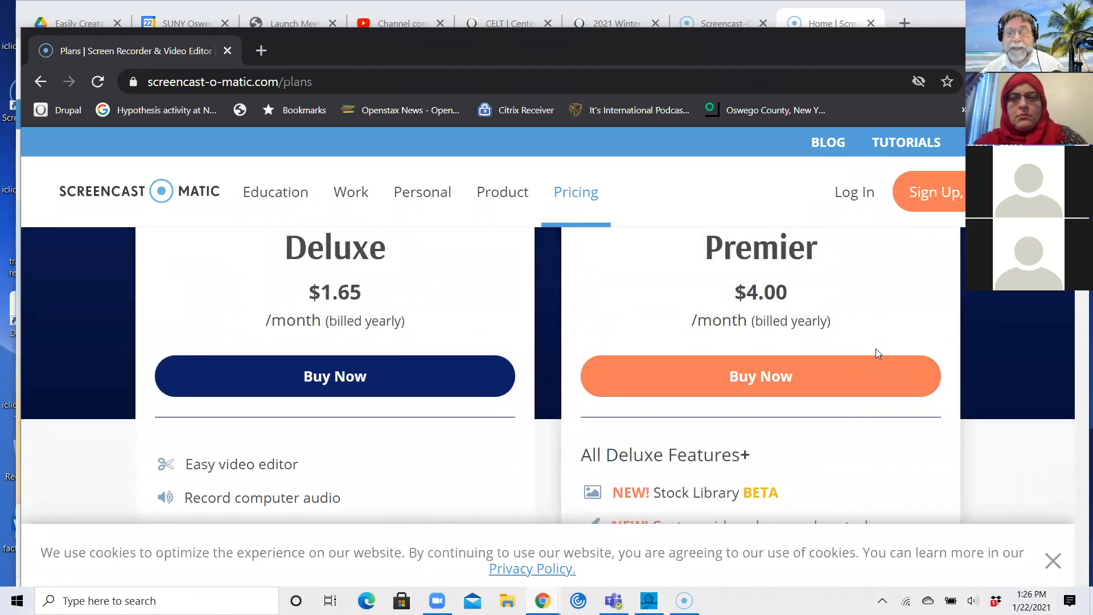
scroll(877, 353, "up", 2)
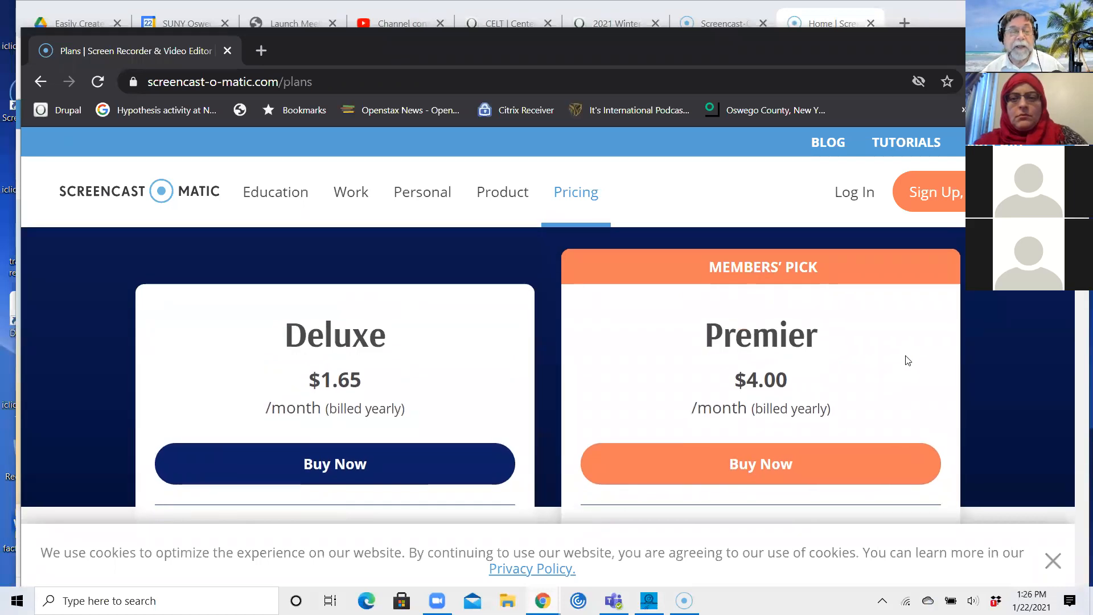
scroll(880, 354, "down", 5)
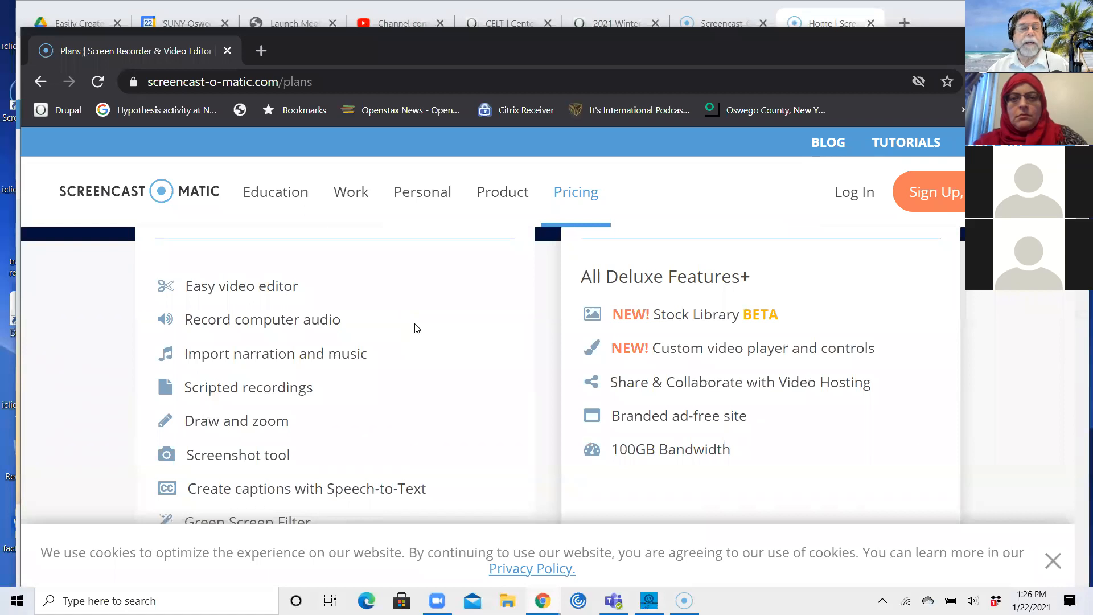
scroll(418, 328, "down", 3)
- Compare the Screen Capture features of the Free, Deluxe and Premier plans in the feature comparison table
scroll(417, 328, "down", 6)
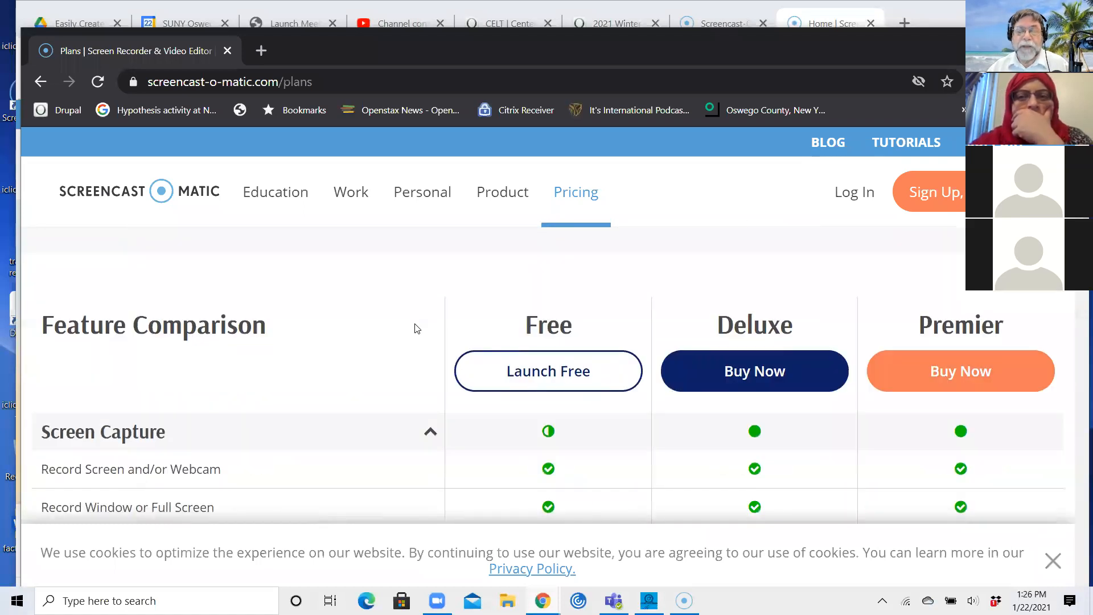
scroll(416, 330, "up", 1)
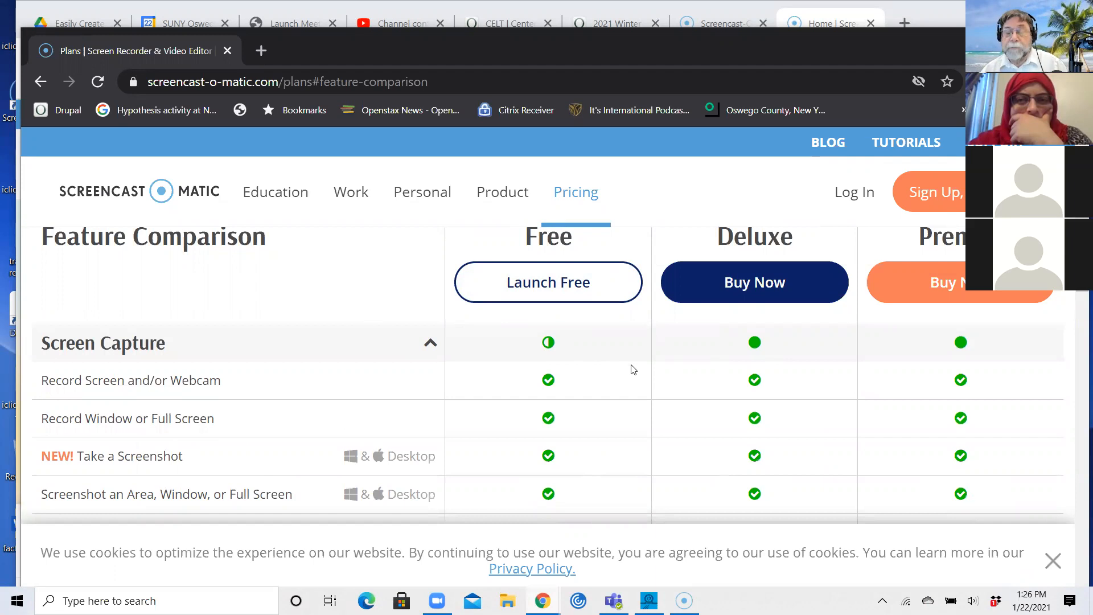
scroll(638, 370, "down", 1)
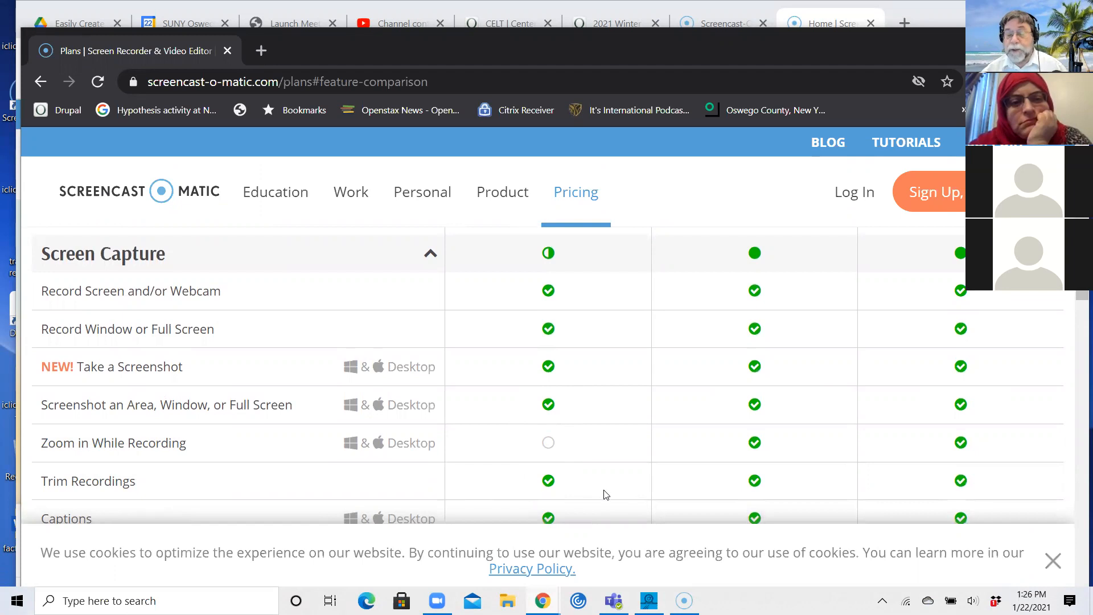
scroll(644, 469, "down", 2)
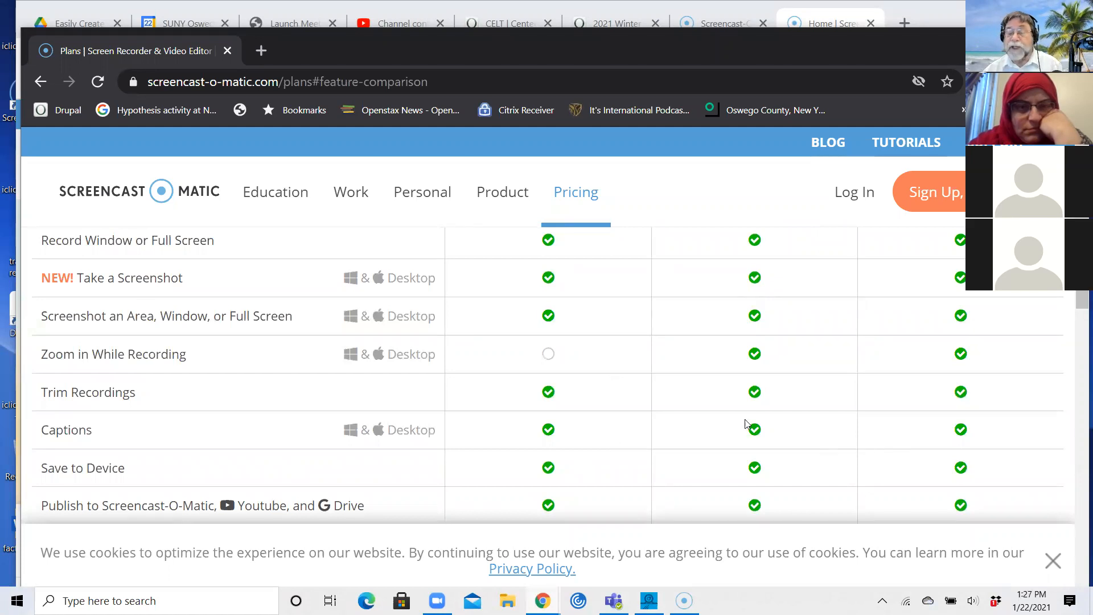
scroll(726, 405, "down", 2)
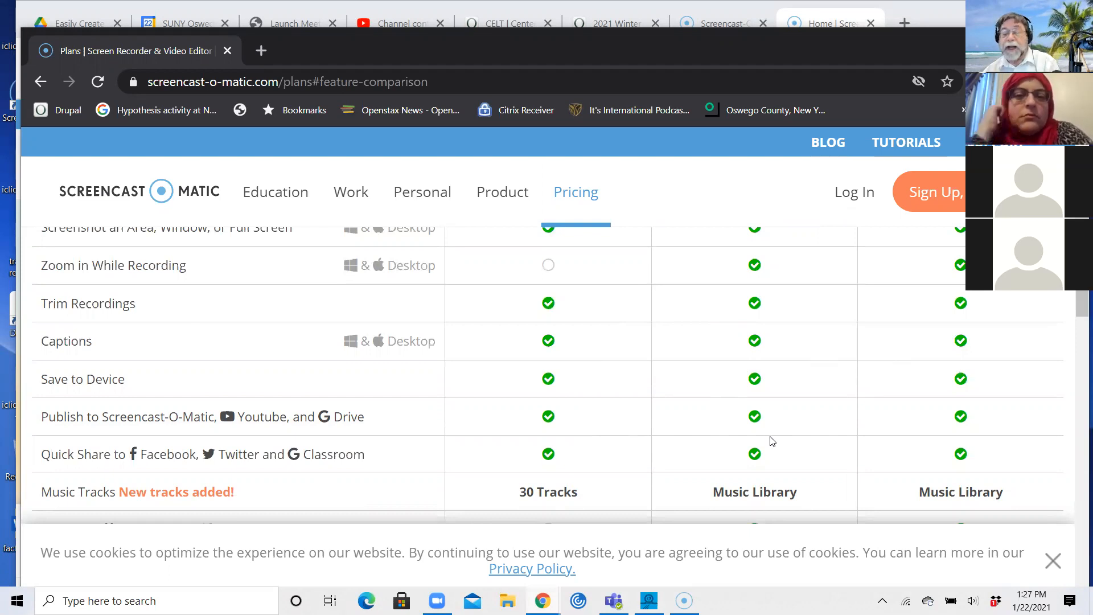
scroll(659, 381, "down", 1)
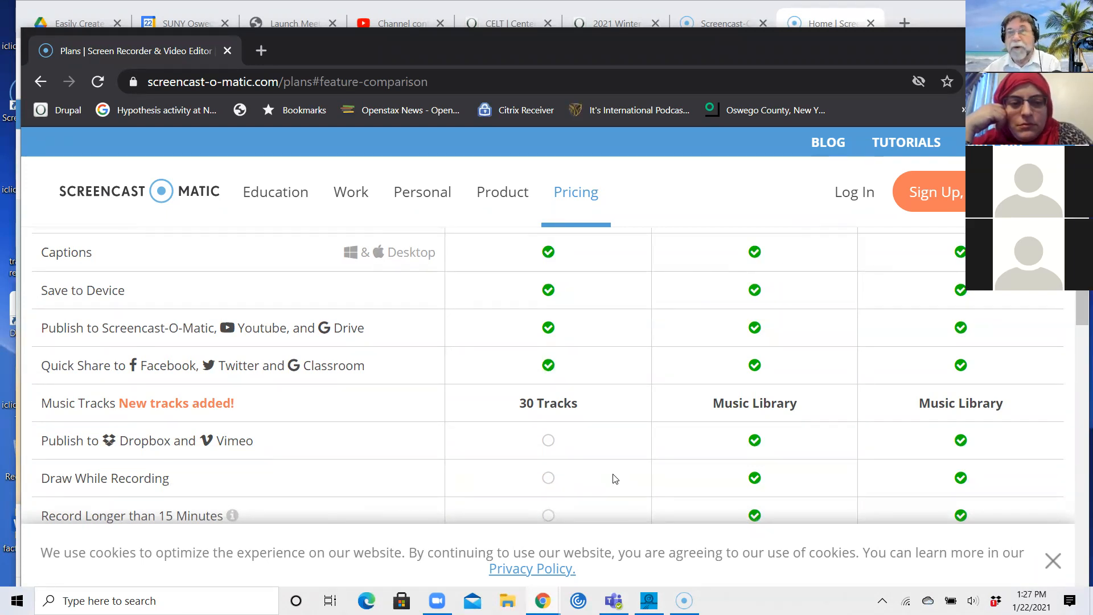
scroll(606, 447, "down", 2)
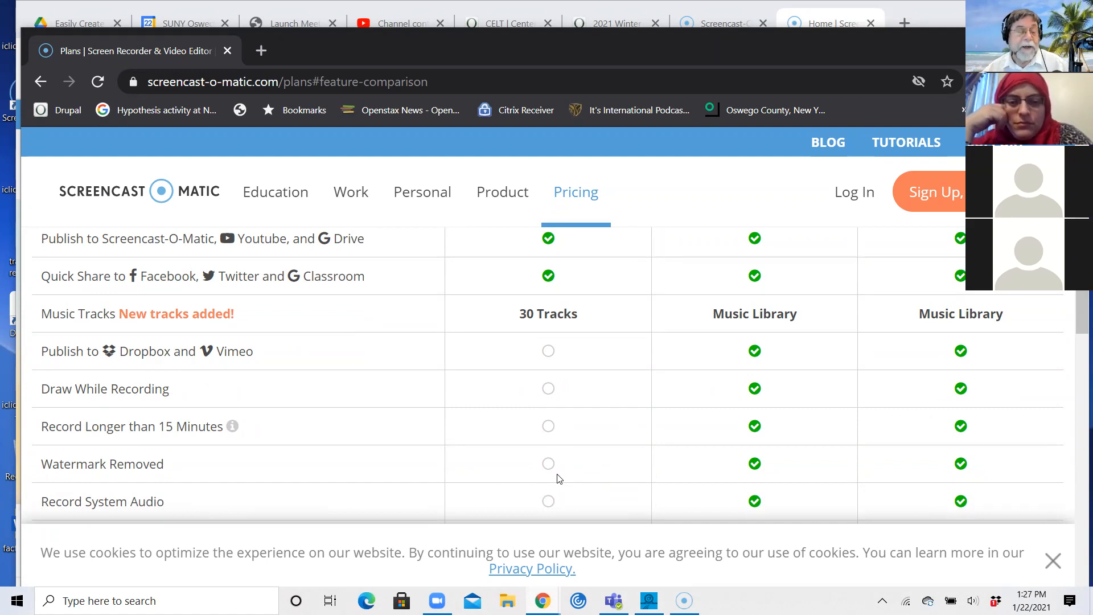
scroll(567, 458, "down", 2)
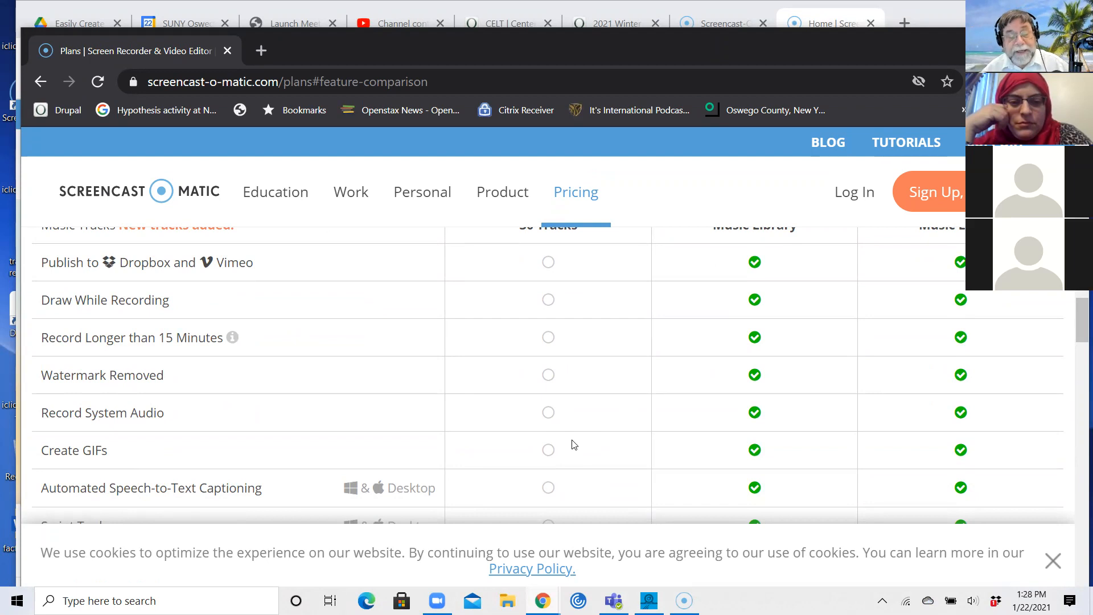
scroll(572, 443, "down", 2)
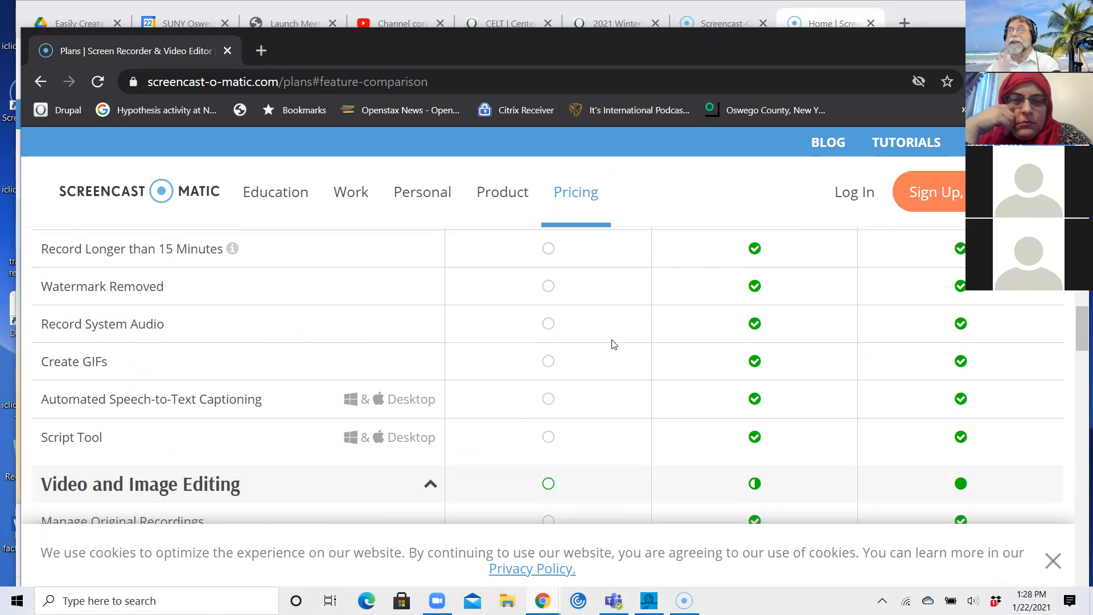
- Compare which Video and Image Editing features each plan includes, from Manage Original Recordings to Stock Library
scroll(256, 339, "down", 1)
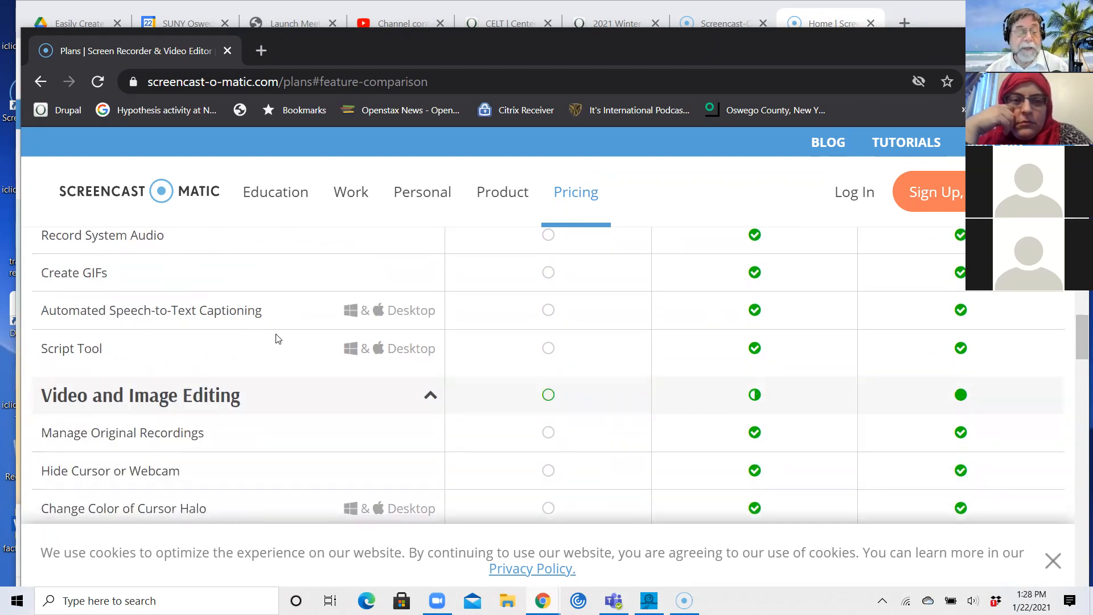
scroll(537, 380, "down", 1)
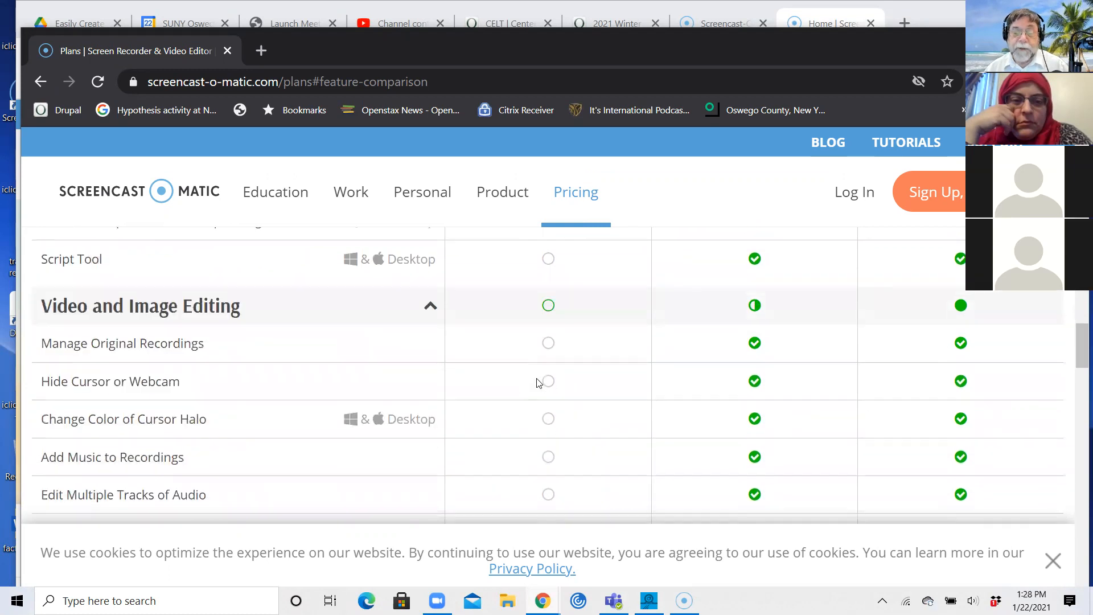
scroll(538, 381, "down", 1)
scroll(537, 382, "down", 3)
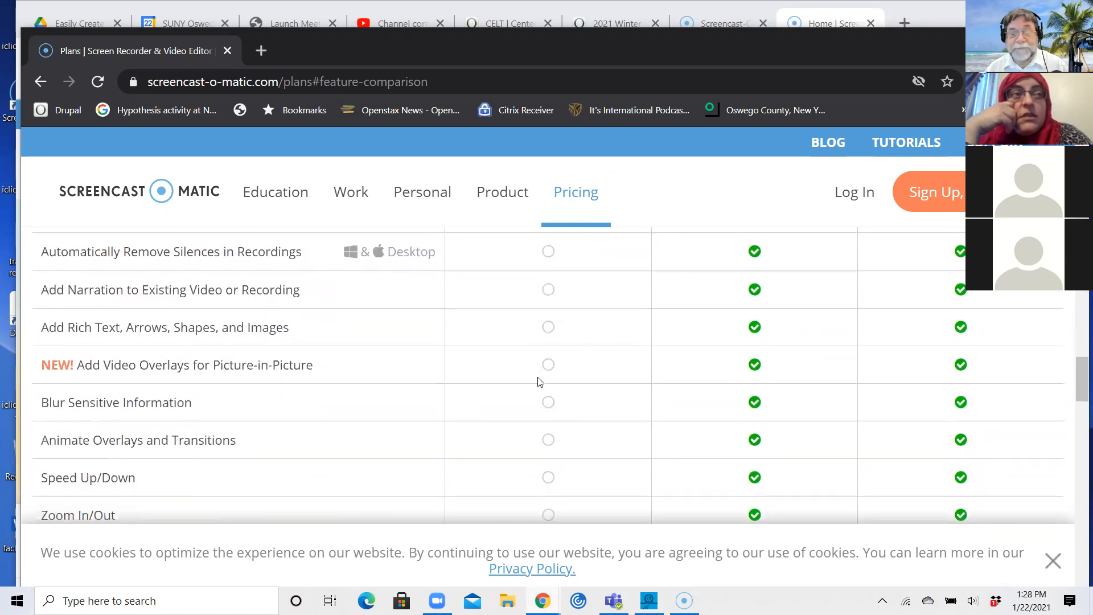
scroll(540, 380, "up", 1)
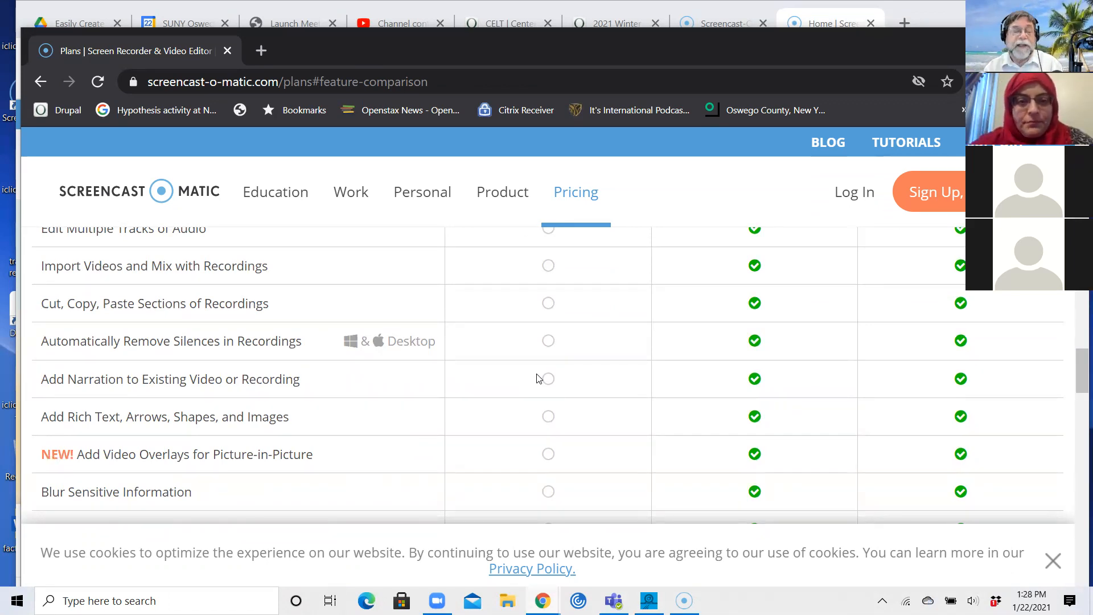
scroll(503, 431, "down", 1)
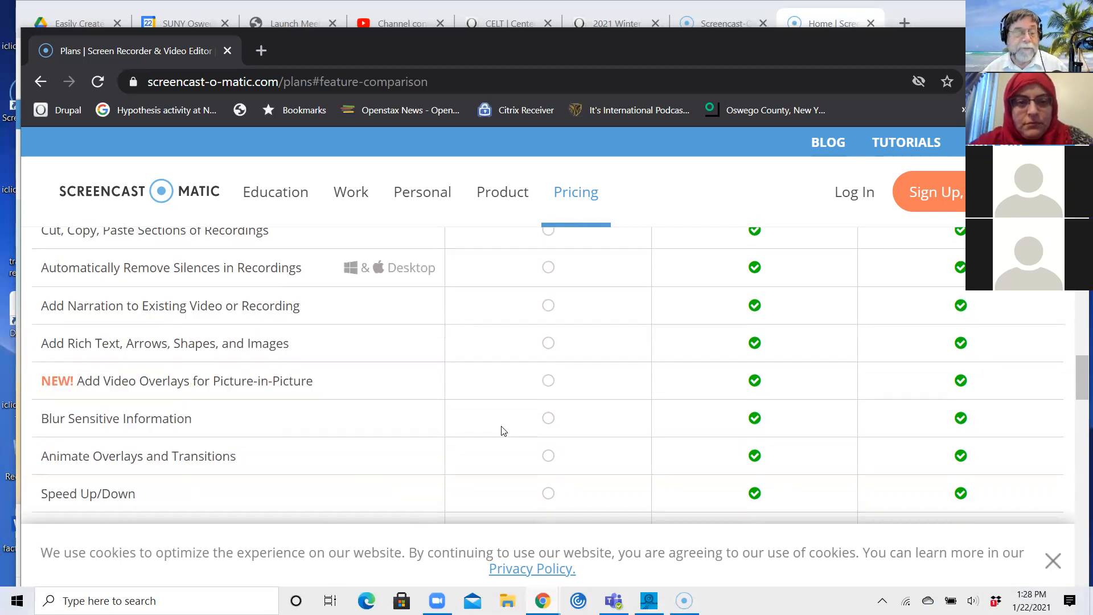
scroll(504, 431, "down", 2)
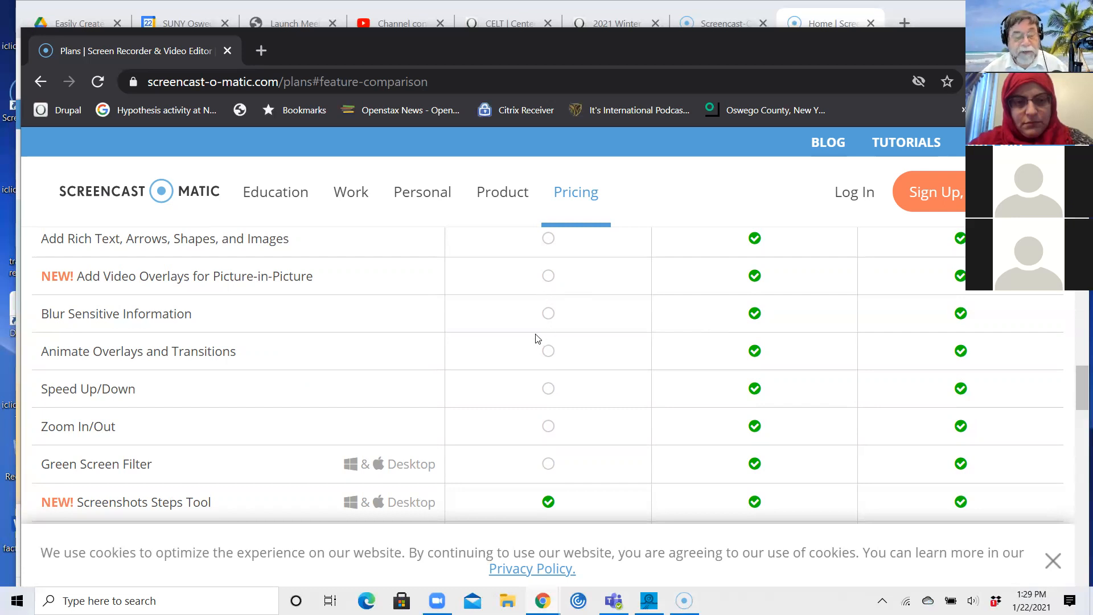
scroll(535, 340, "down", 1)
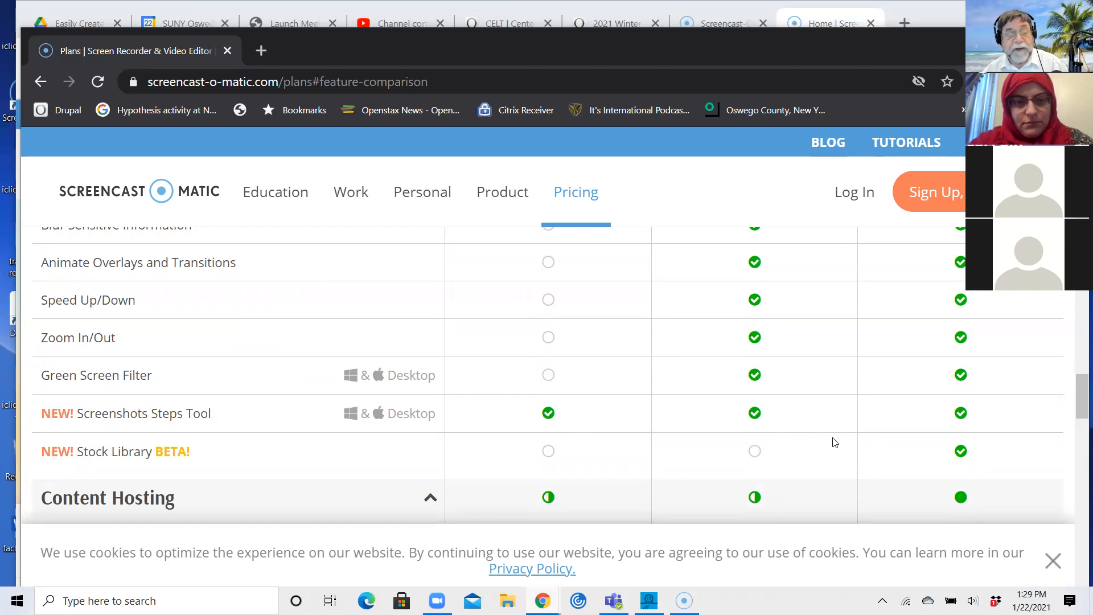
- Review the Content Hosting features across the three plans, including ad-free playback, branding and uploads longer than 15 minutes
scroll(821, 442, "down", 2)
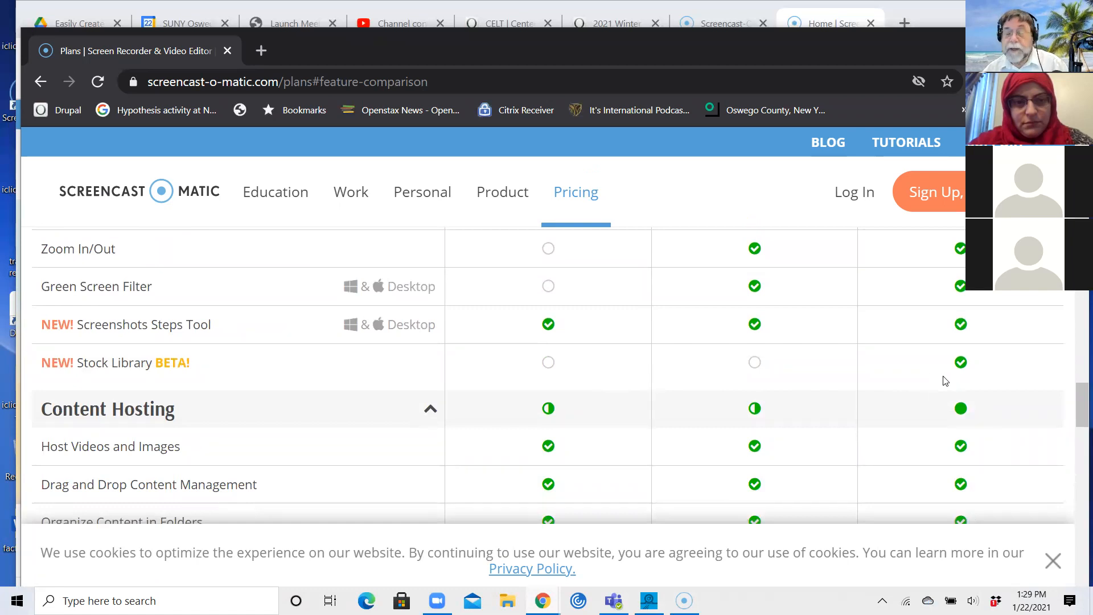
scroll(945, 380, "down", 4)
scroll(945, 383, "down", 6)
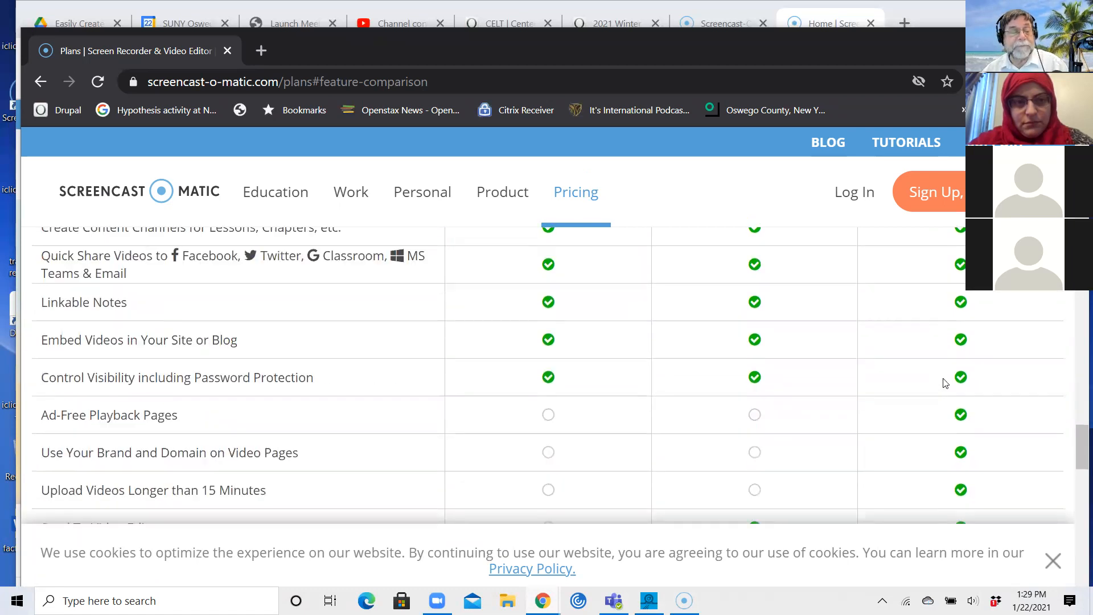
scroll(943, 381, "down", 4)
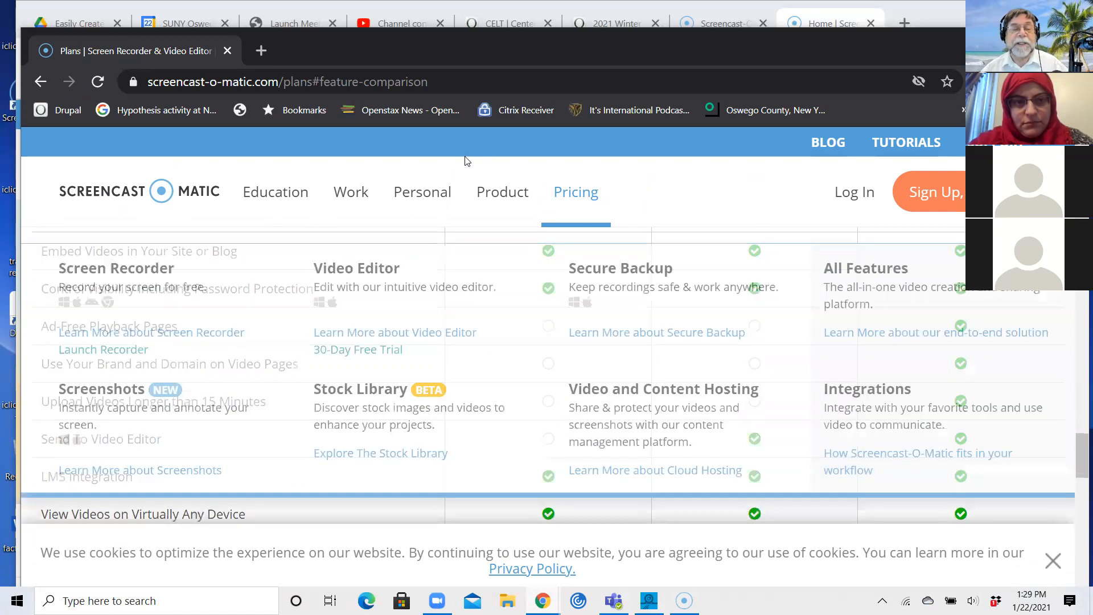
left_click(435, 83)
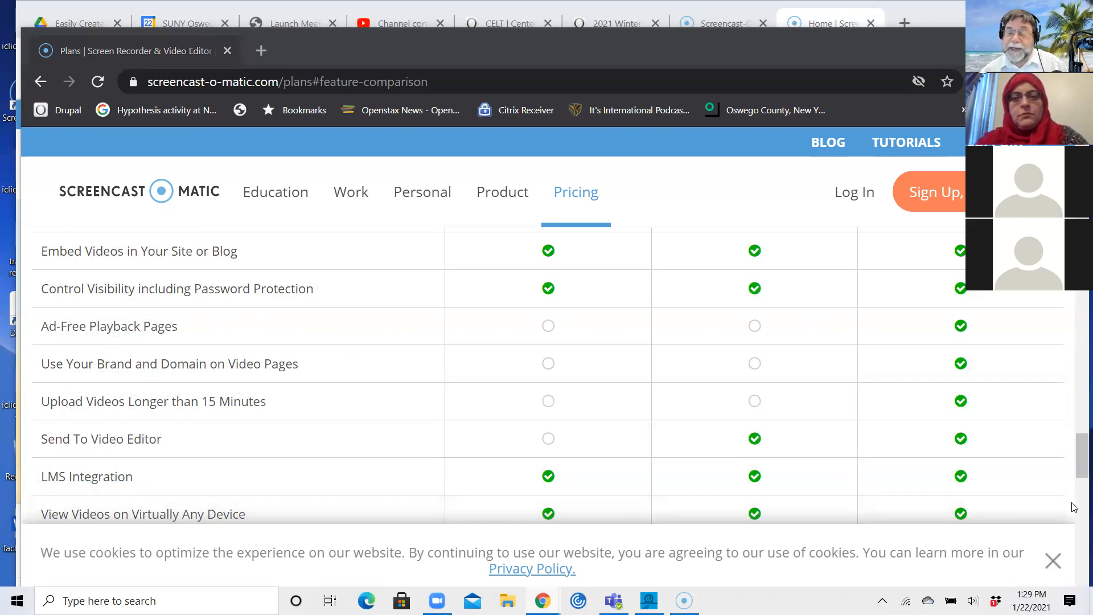
left_click_drag(1079, 467, 1081, 406)
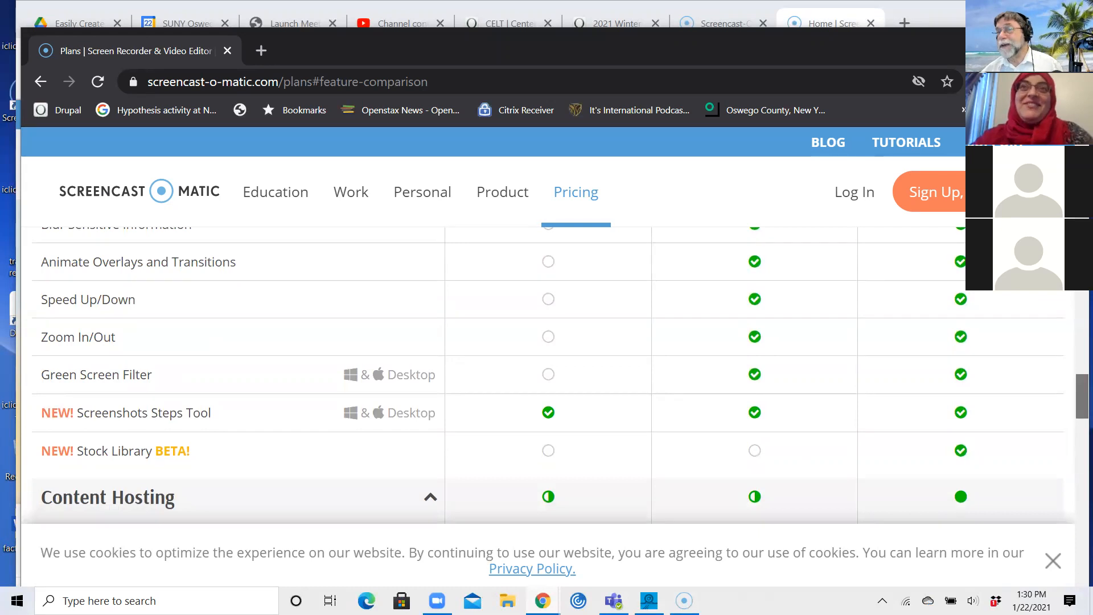
left_click_drag(1080, 406, 1080, 427)
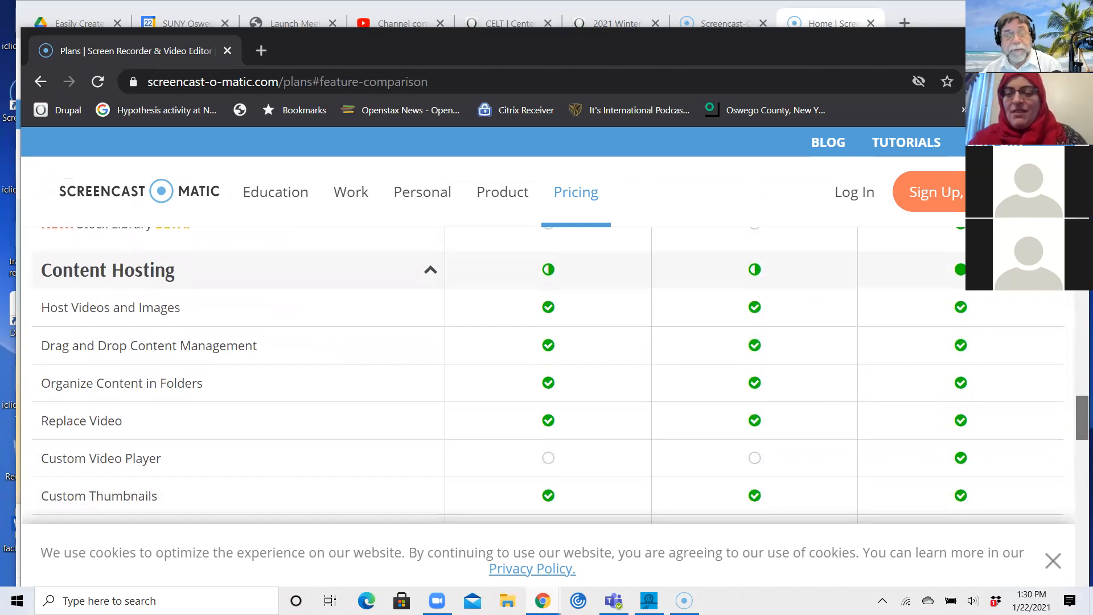
left_click_drag(1080, 427, 1080, 431)
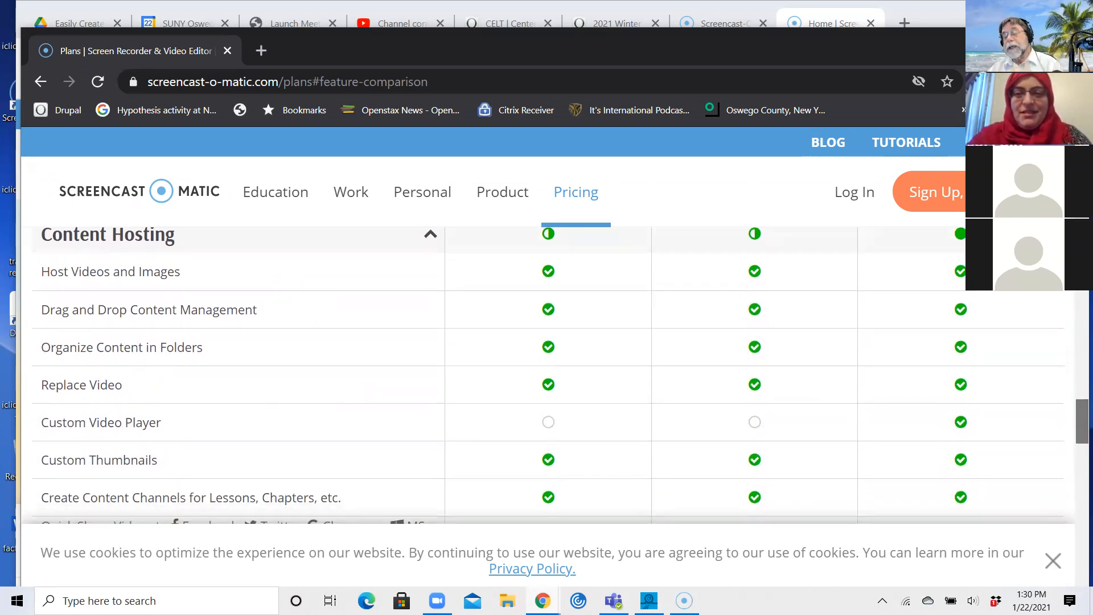
left_click_drag(1081, 430, 1080, 460)
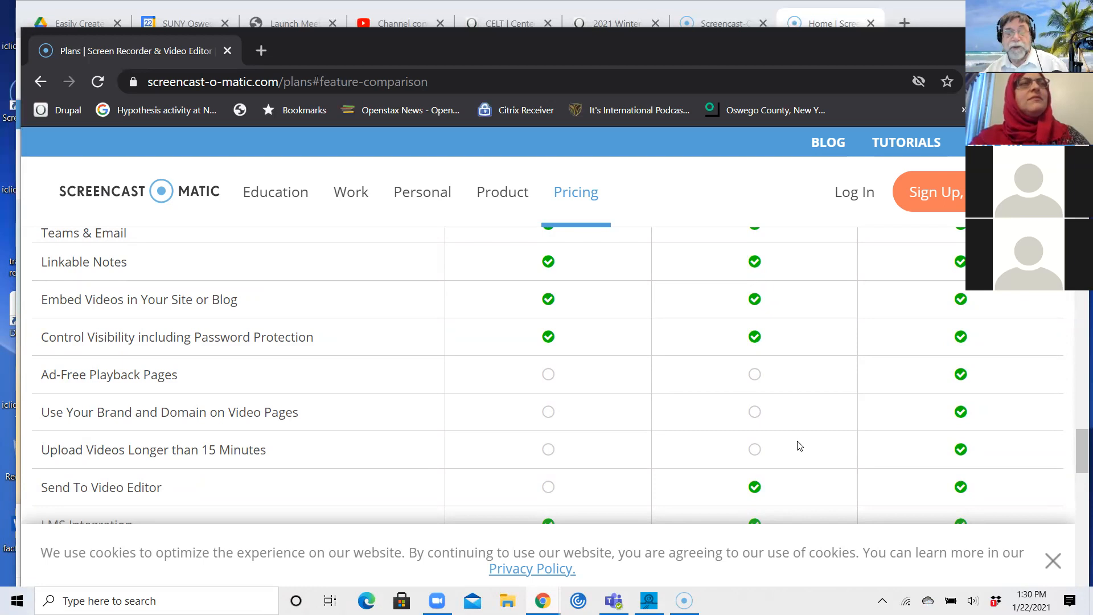
- Check the monthly bandwidth and Secure Backup rows, and dismiss the pricing window to return to the recordings list
scroll(810, 384, "down", 3)
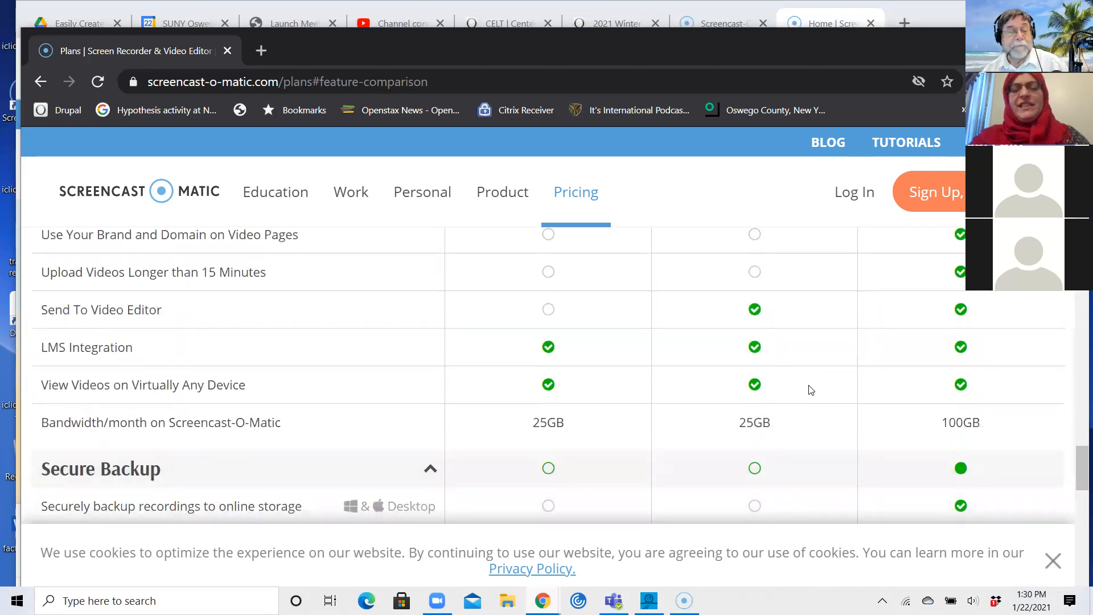
scroll(810, 390, "down", 2)
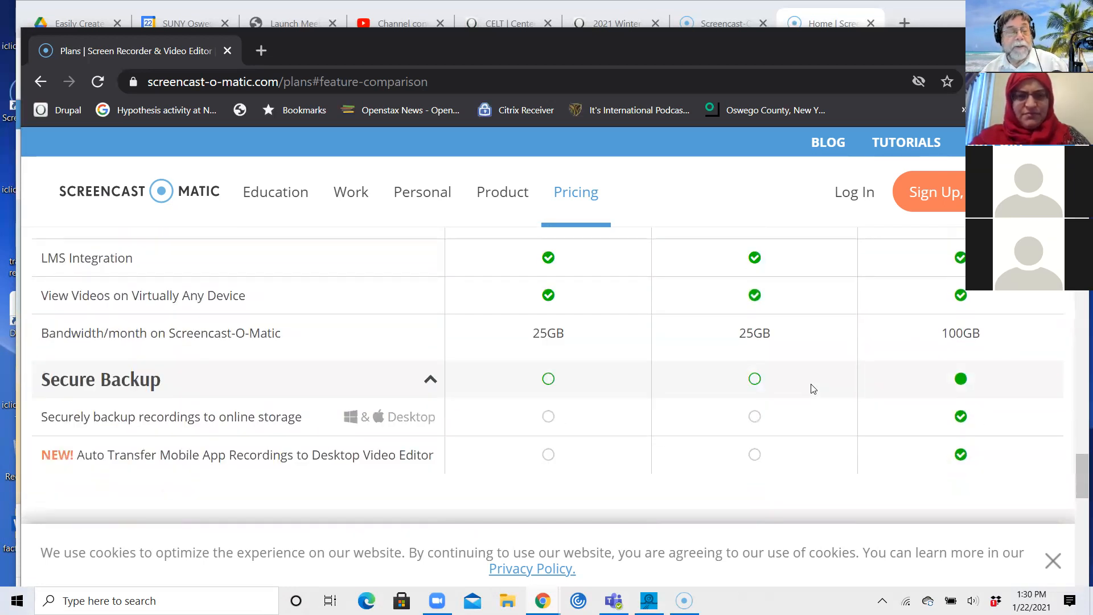
scroll(813, 389, "down", 2)
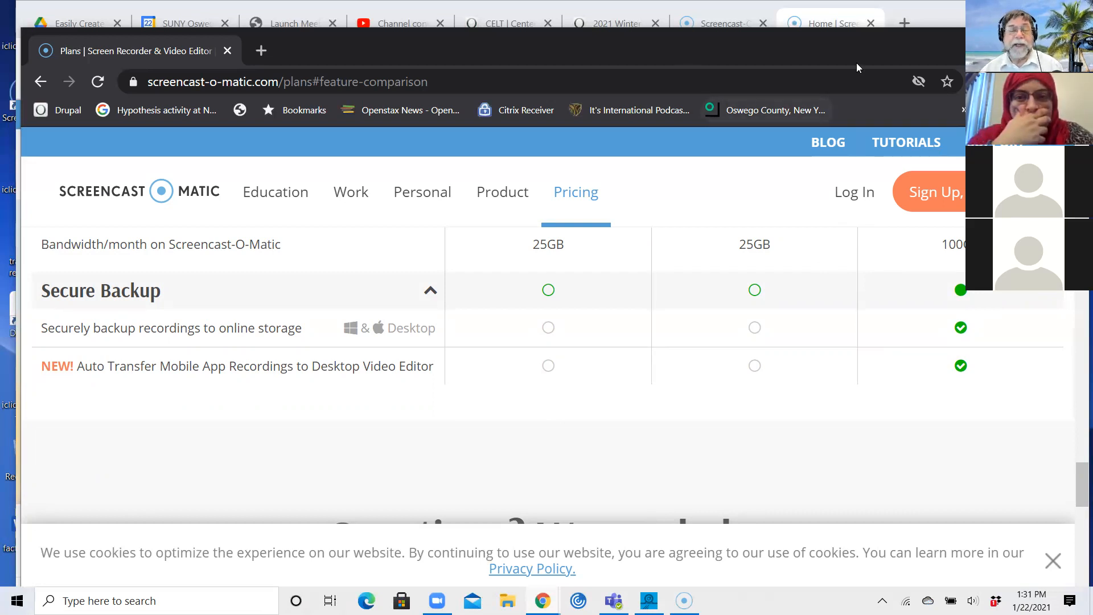
left_click(1071, 39)
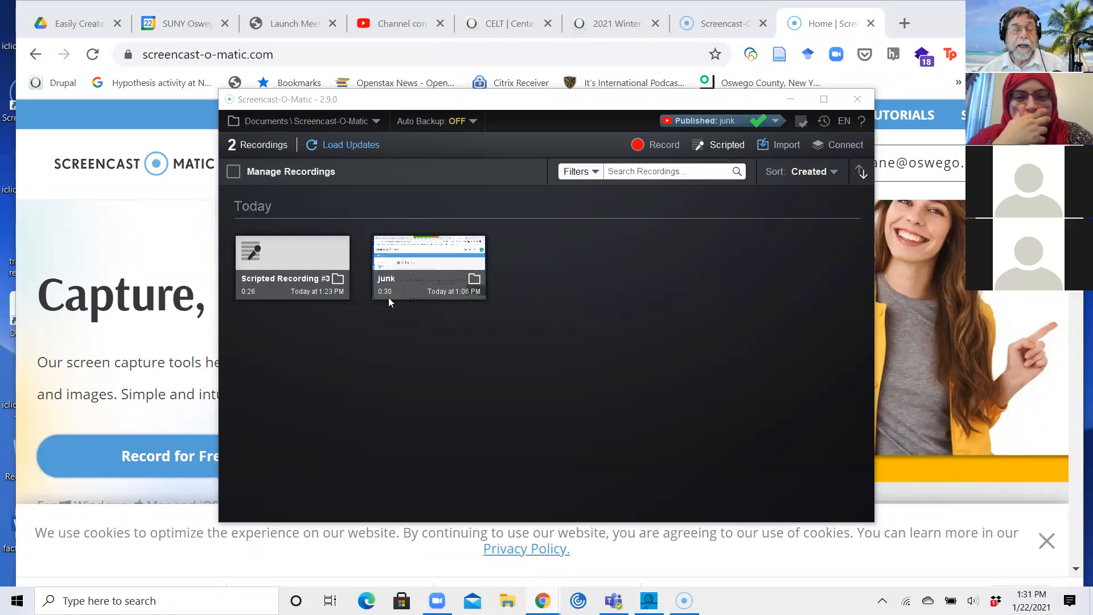
- Open the "junk" recording in the video editor and maximize the editor window
left_click(436, 251)
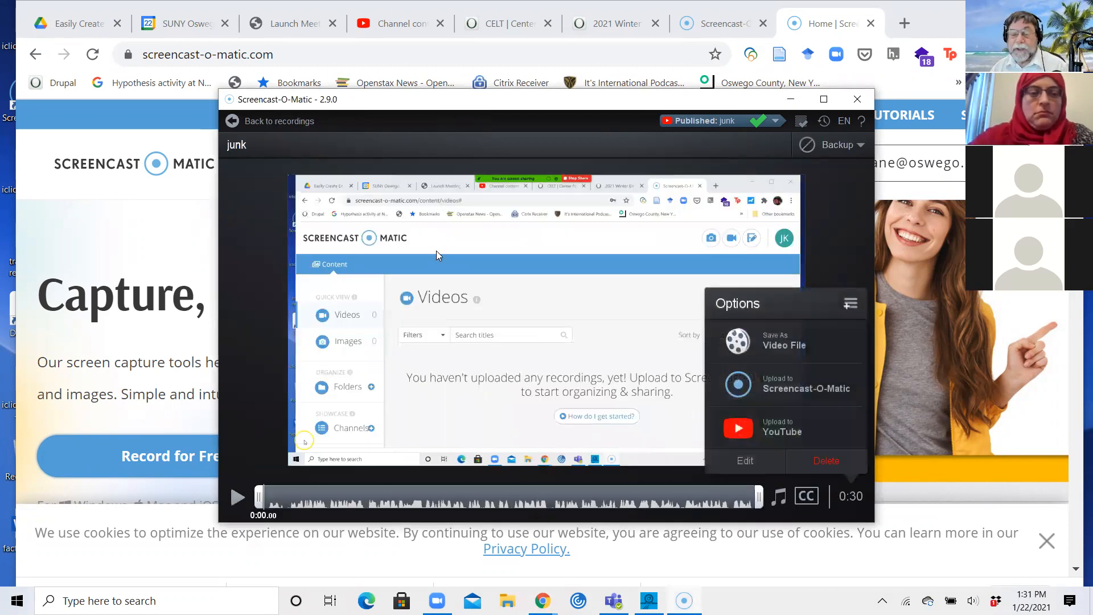
left_click(752, 461)
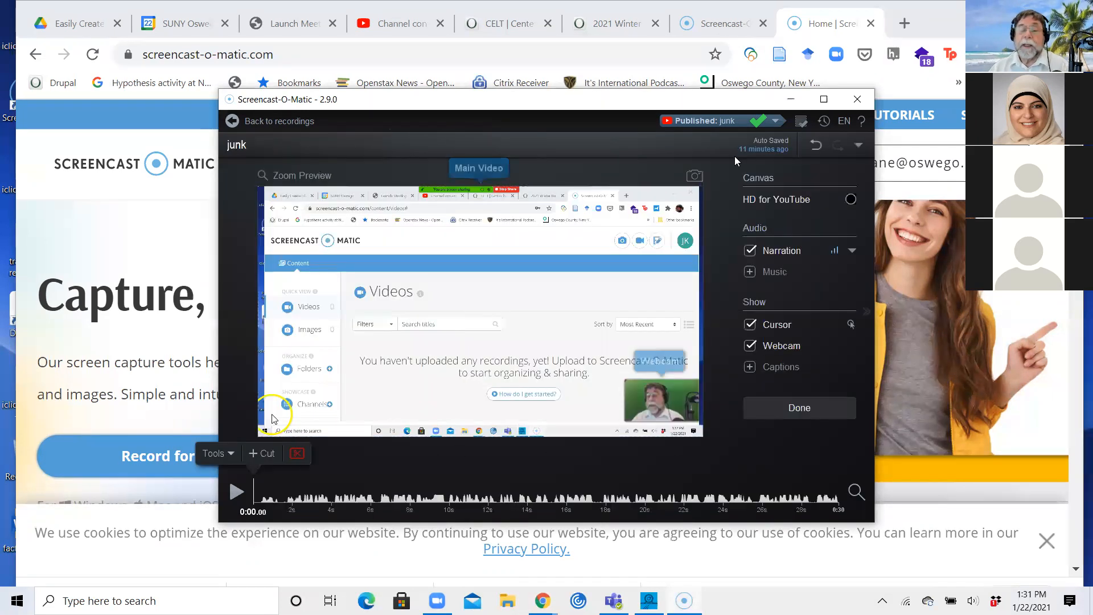
left_click(823, 99)
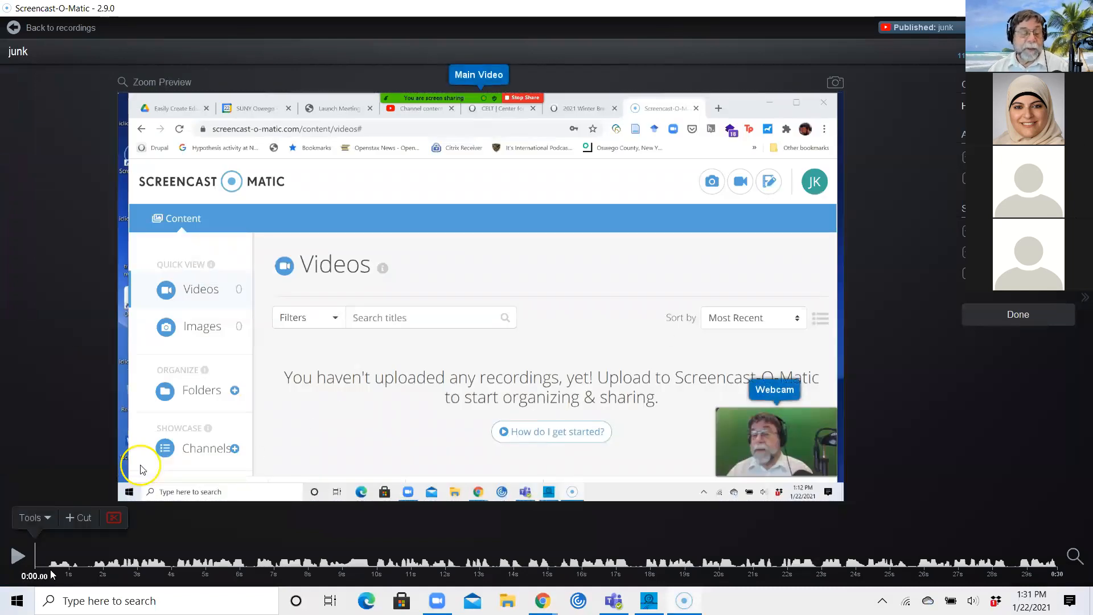
- Examine the editing tools for the recording, including the Hide choices for cursor and webcam and the Insert choices
left_click(39, 515)
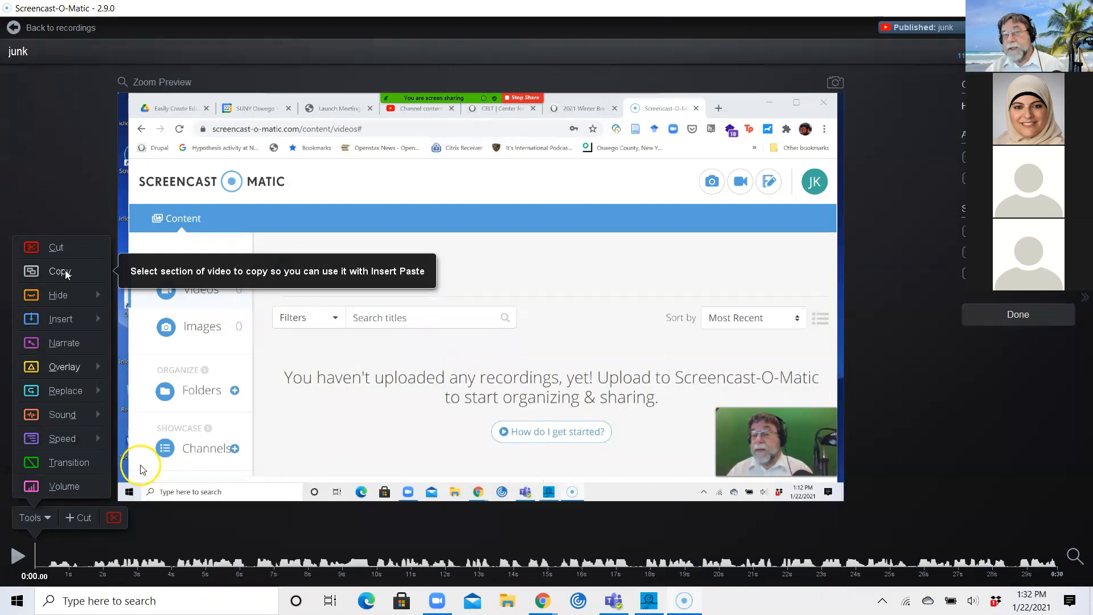
mouse_move(59, 297)
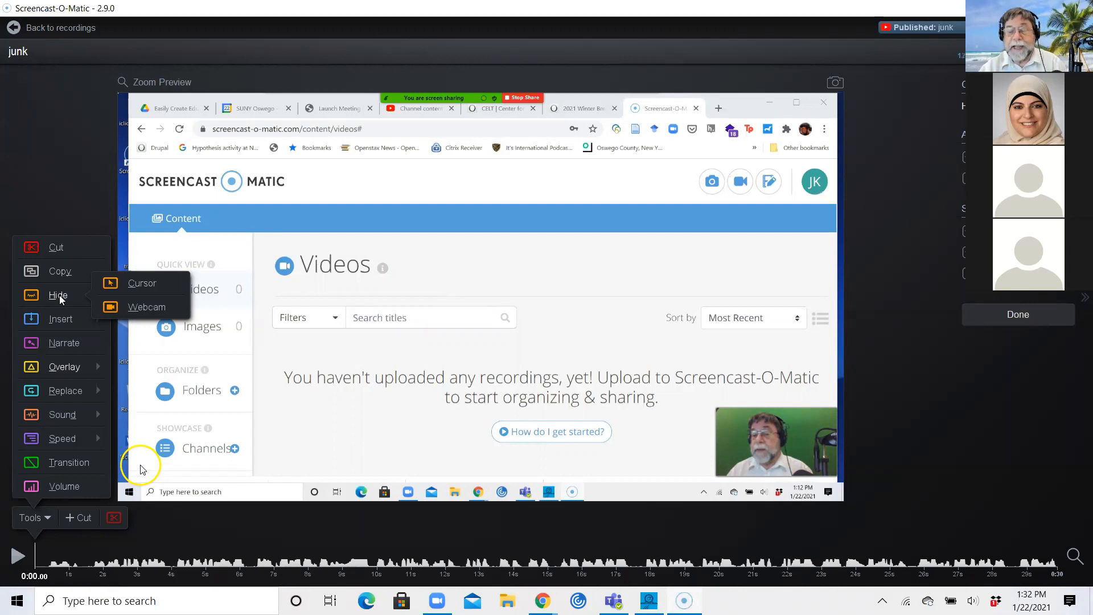
left_click(162, 284)
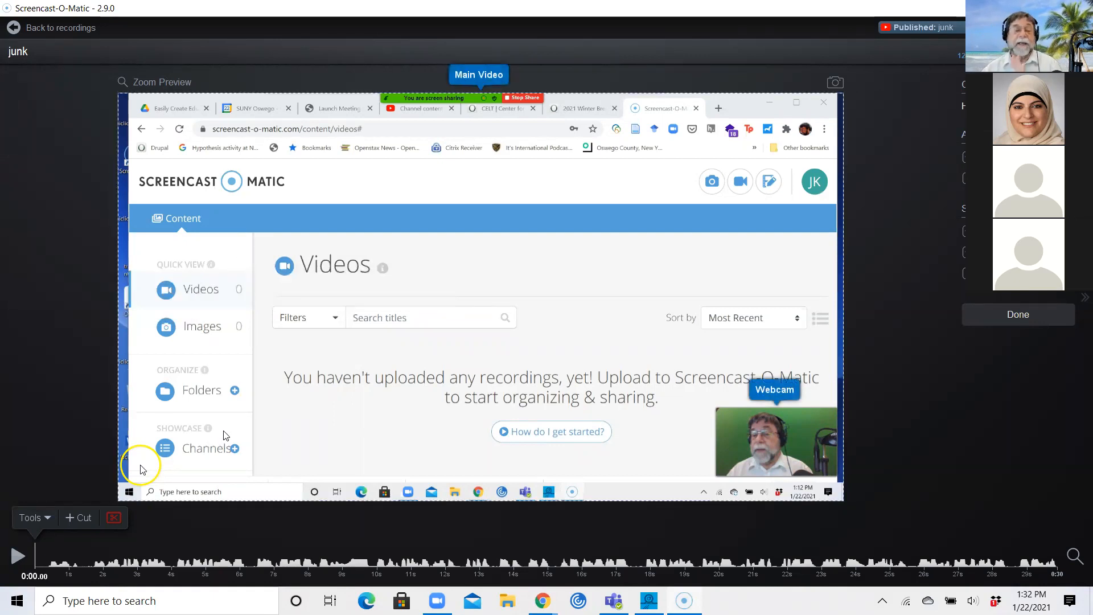
left_click(31, 520)
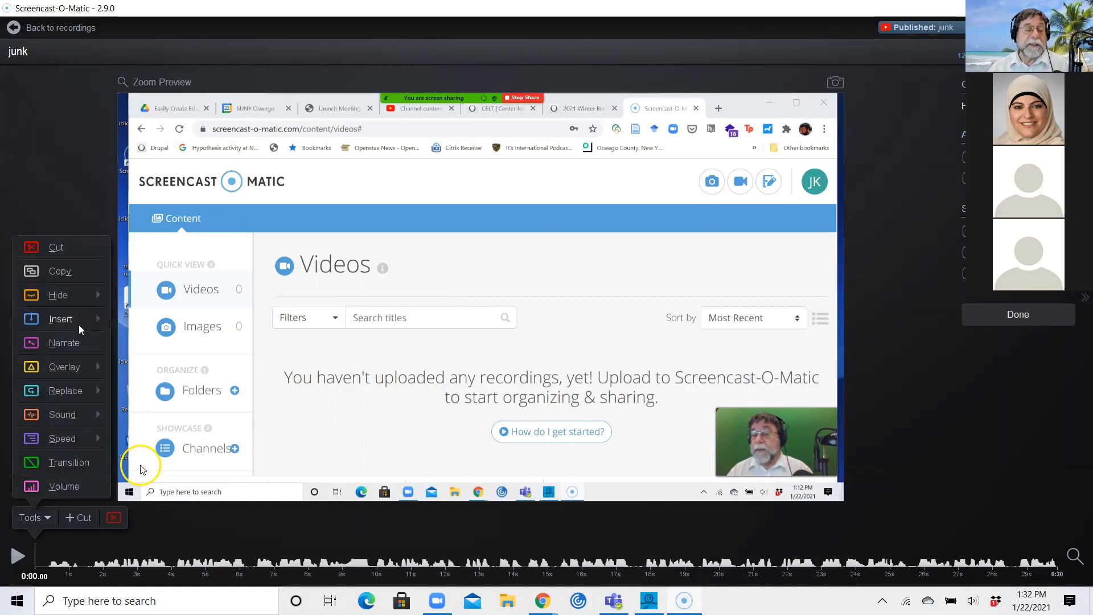
mouse_move(85, 322)
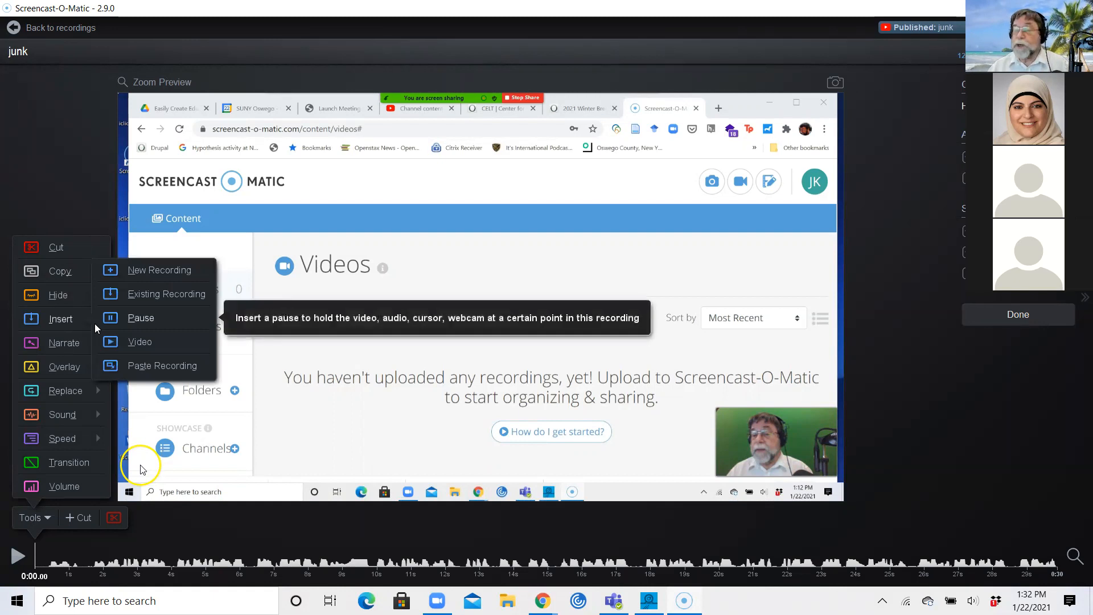
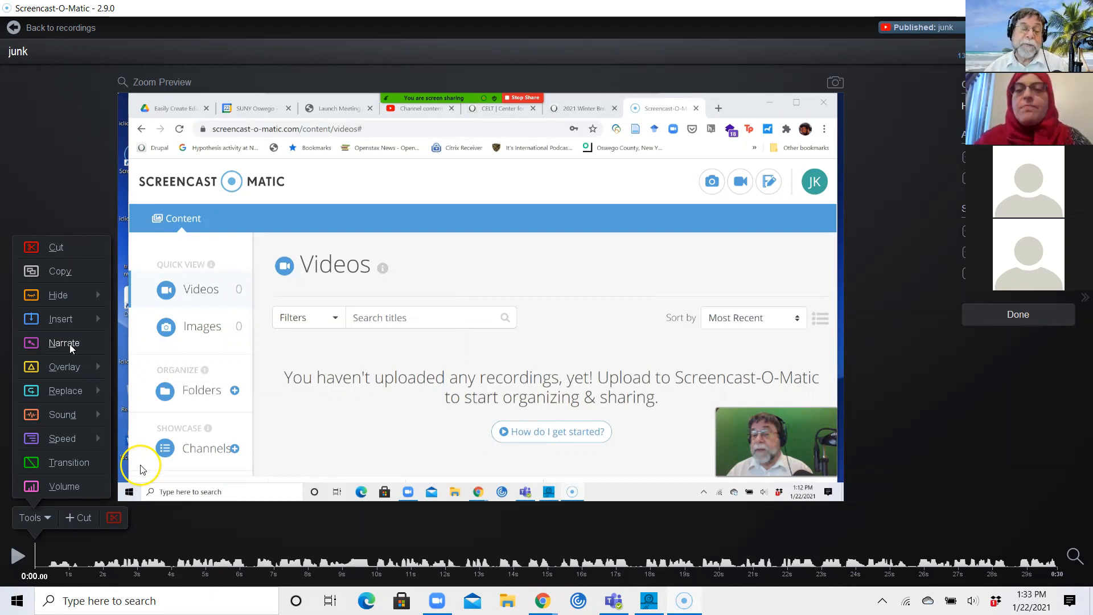
left_click(69, 344)
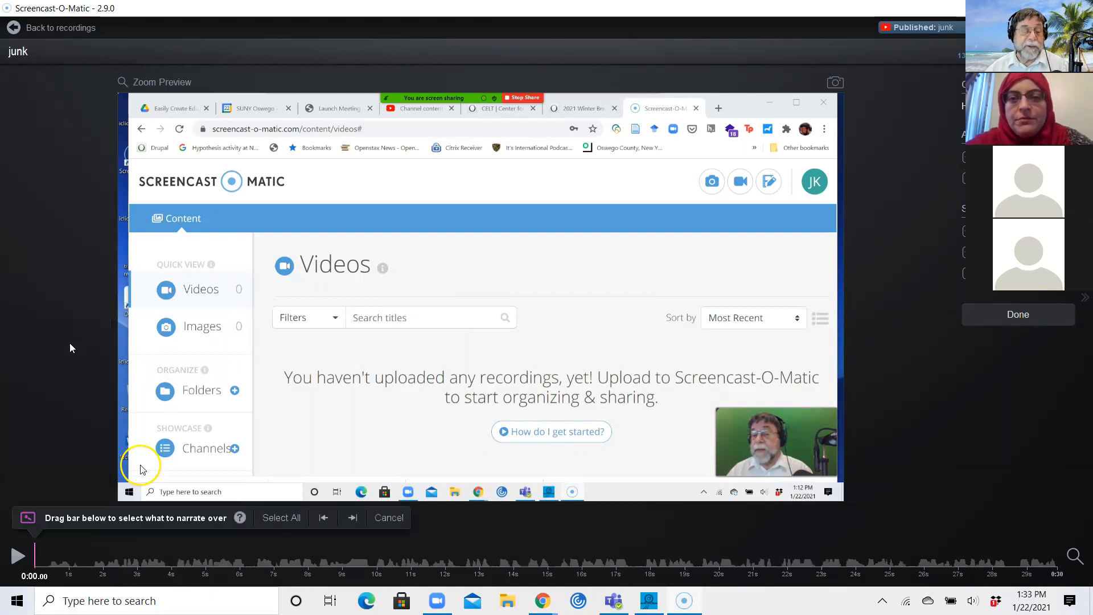
left_click_drag(37, 554, 146, 554)
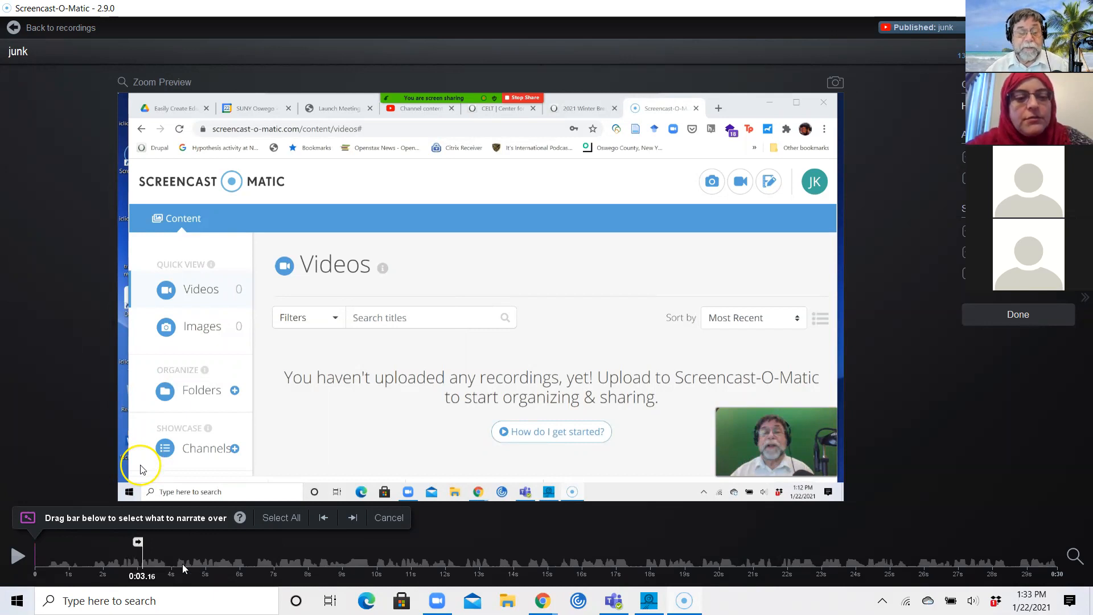
left_click_drag(141, 567, 126, 550)
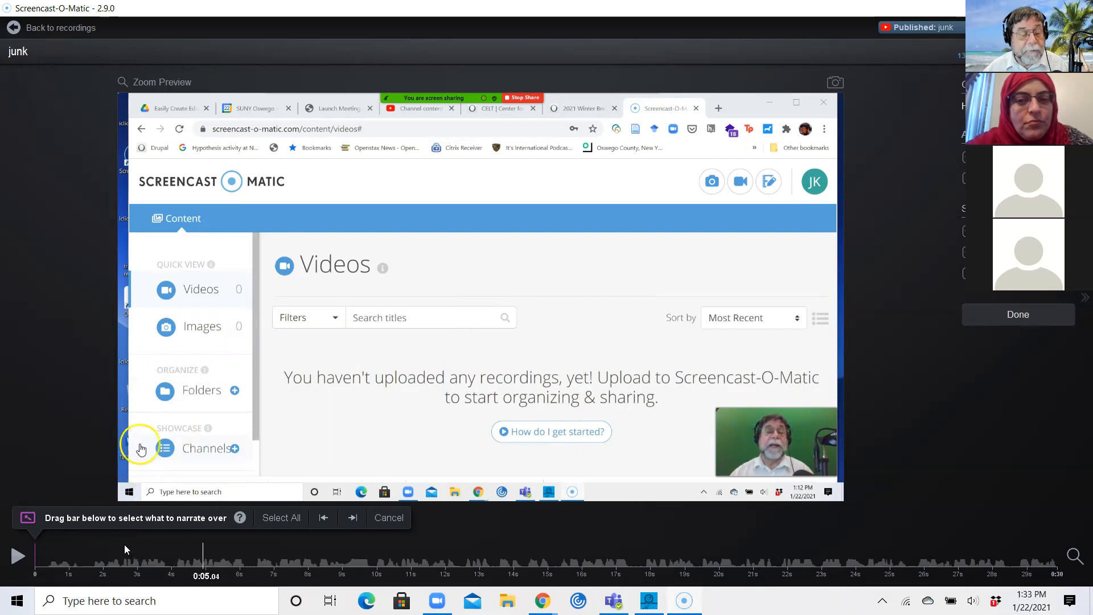
left_click_drag(205, 548, 228, 561)
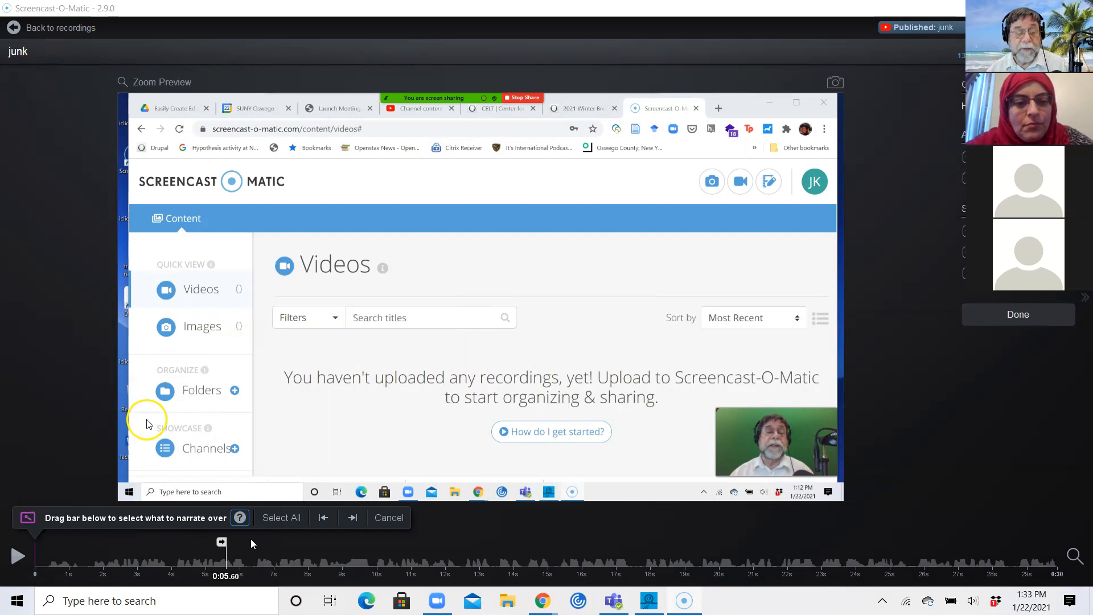
left_click(282, 517)
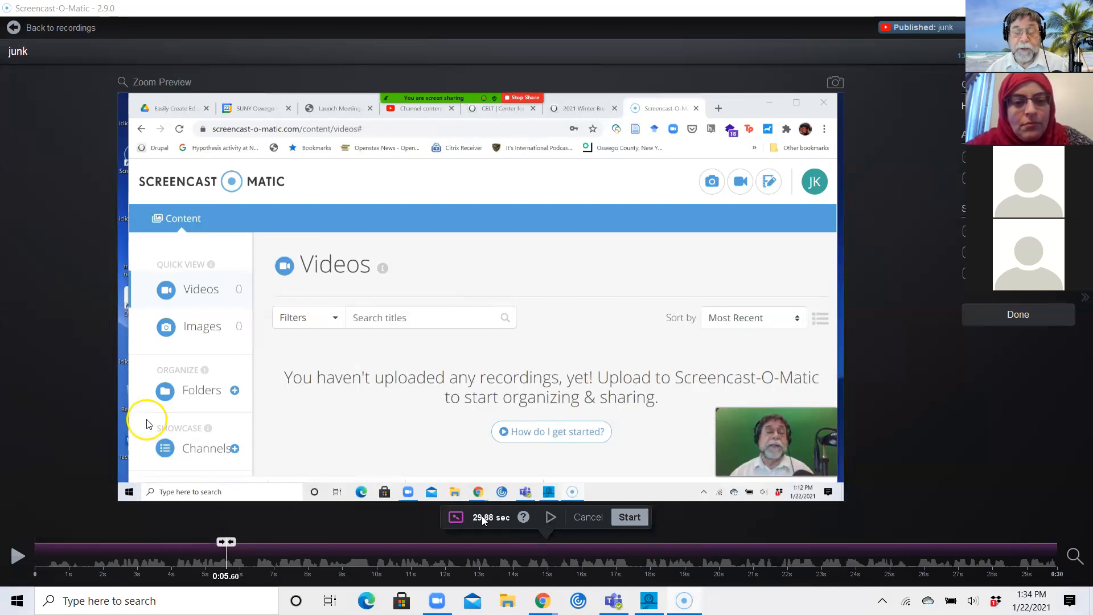
left_click(588, 516)
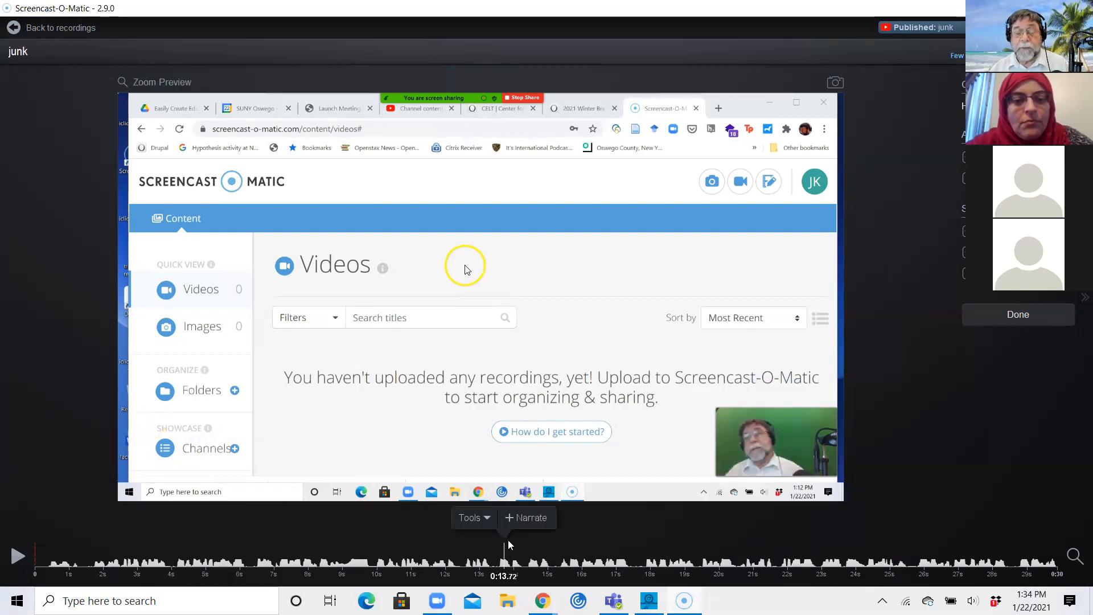
- Start a Narrate edit over the section of the recording from about 0:13.72 to 0:22.20
left_click(523, 519)
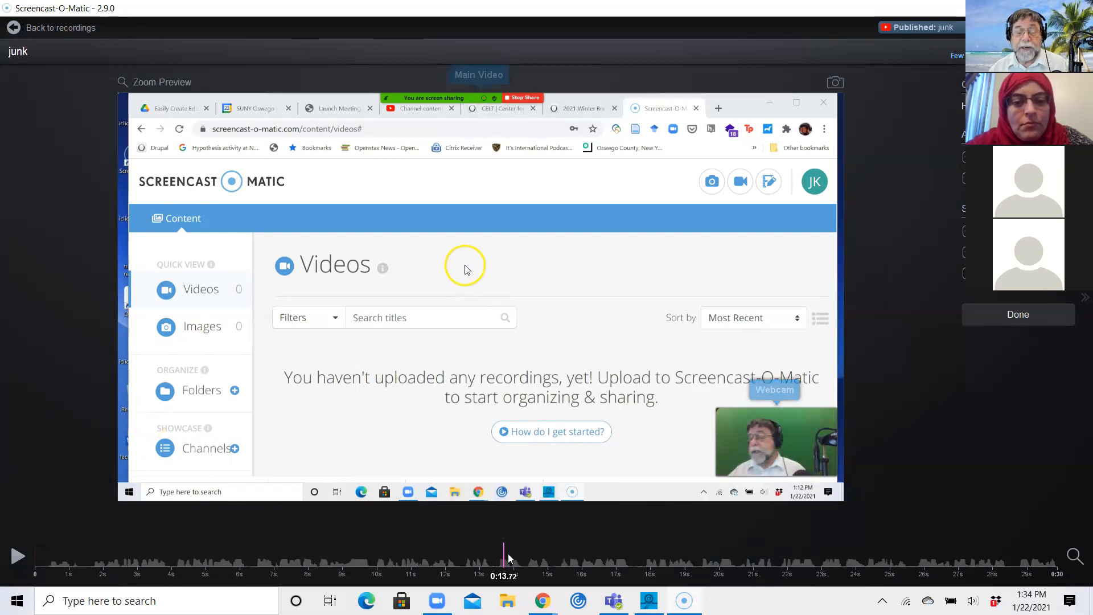
left_click_drag(504, 556, 794, 535)
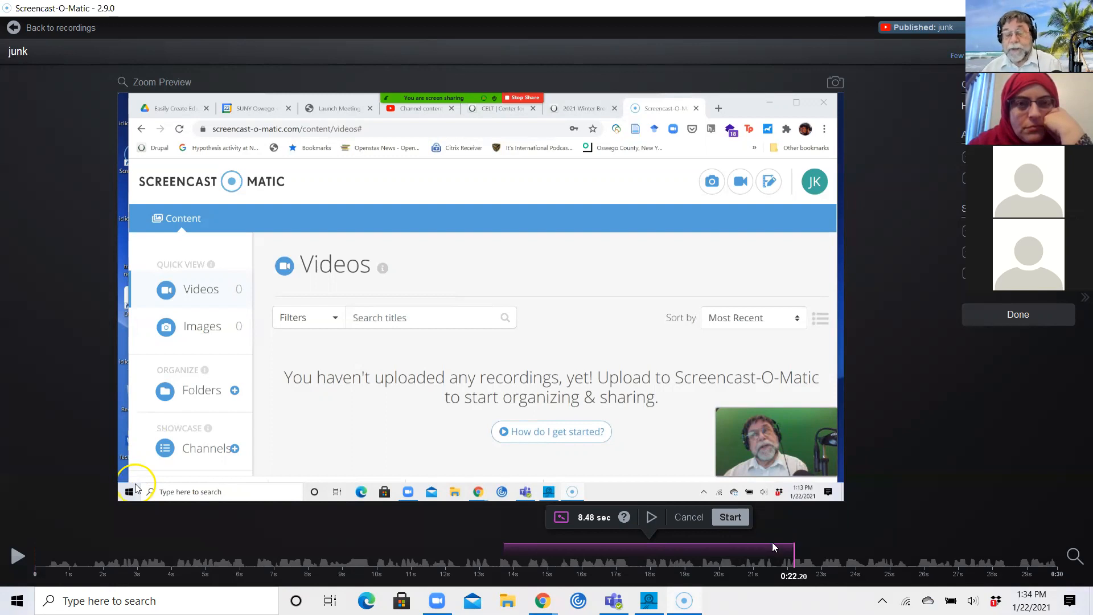
left_click(730, 517)
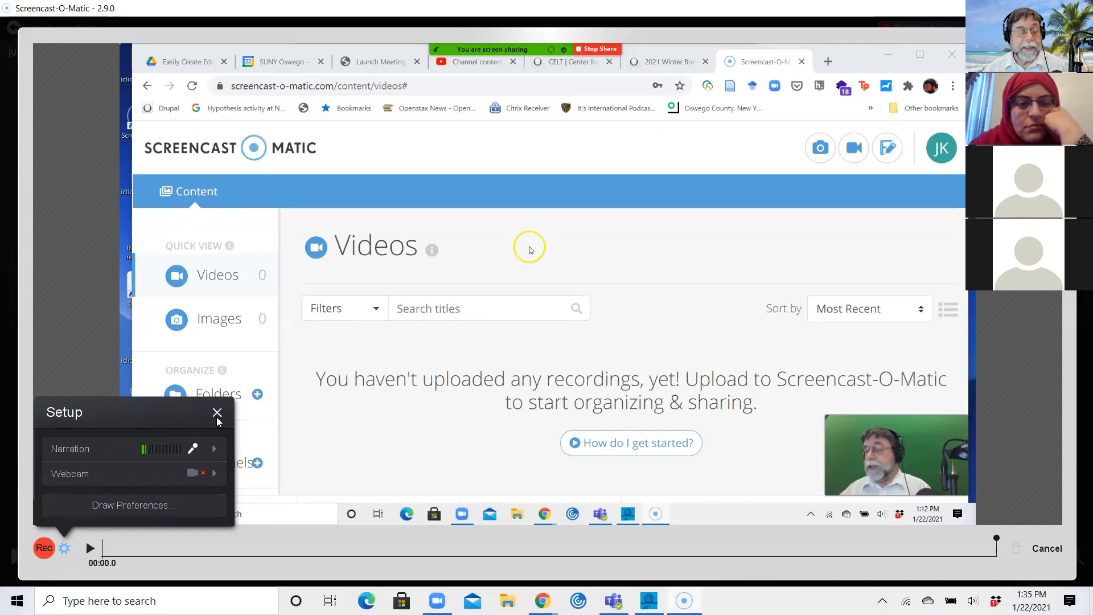
- Record about 12.6 seconds of new narration for the selected section, pausing and resuming it, and finish the narration
left_click(48, 546)
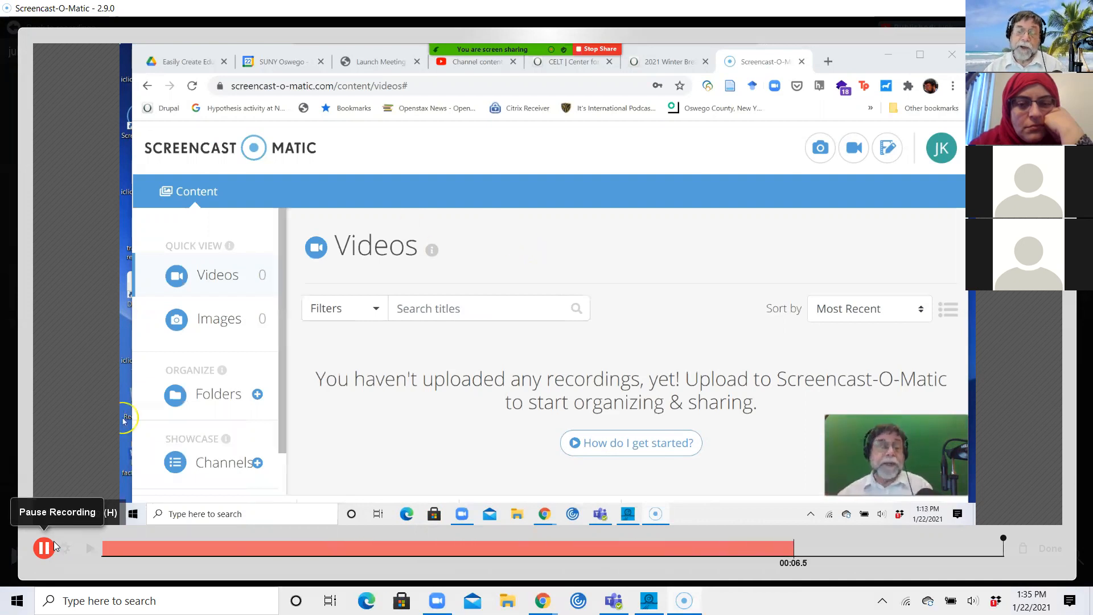
left_click_drag(55, 546, 55, 552)
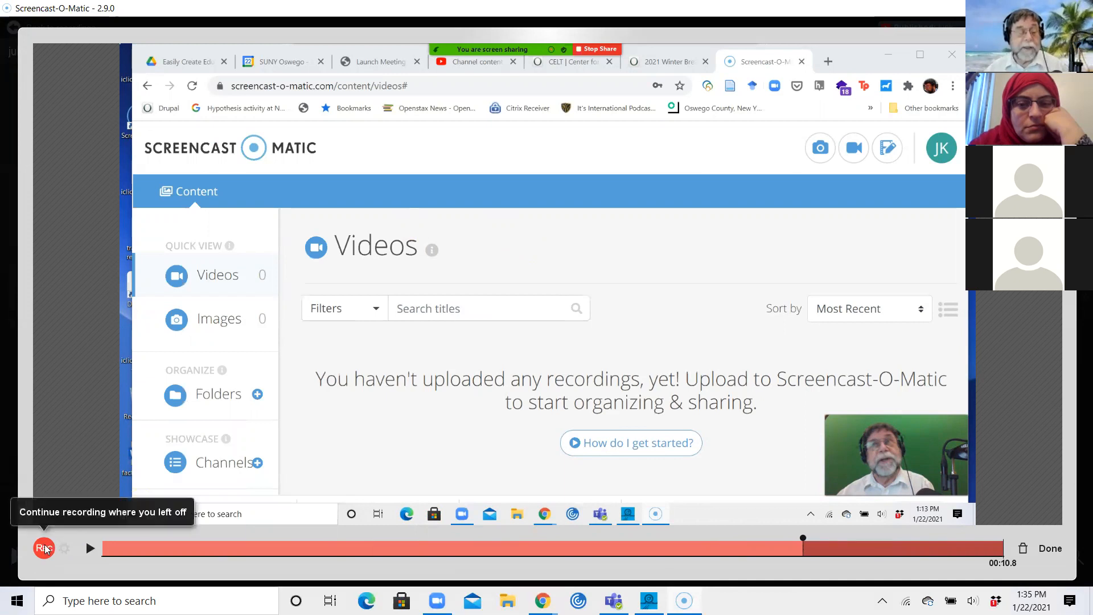
left_click_drag(45, 548, 45, 549)
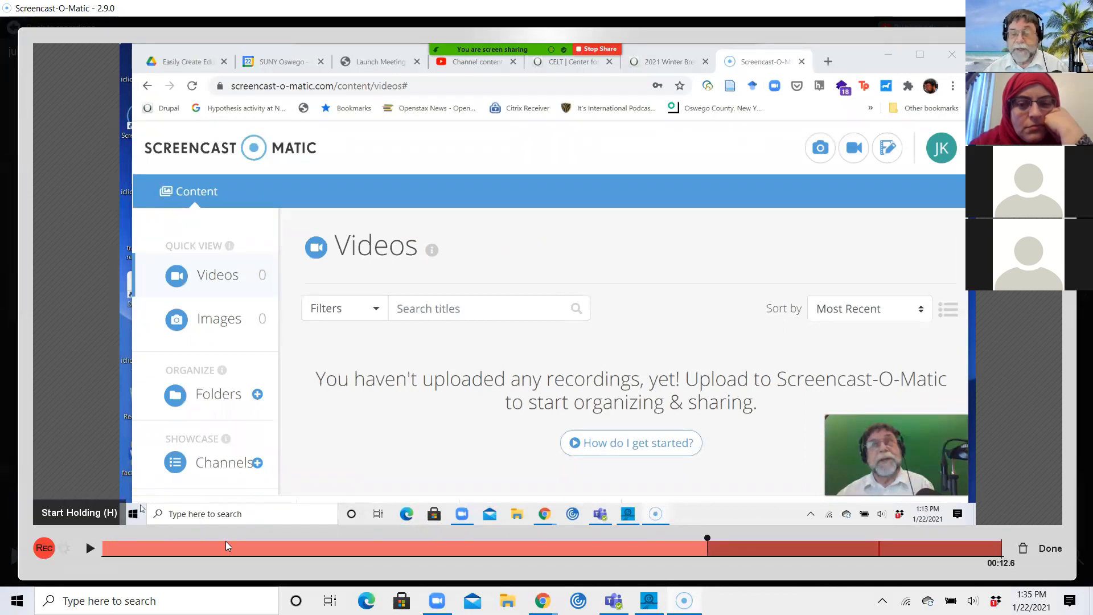
left_click(1051, 548)
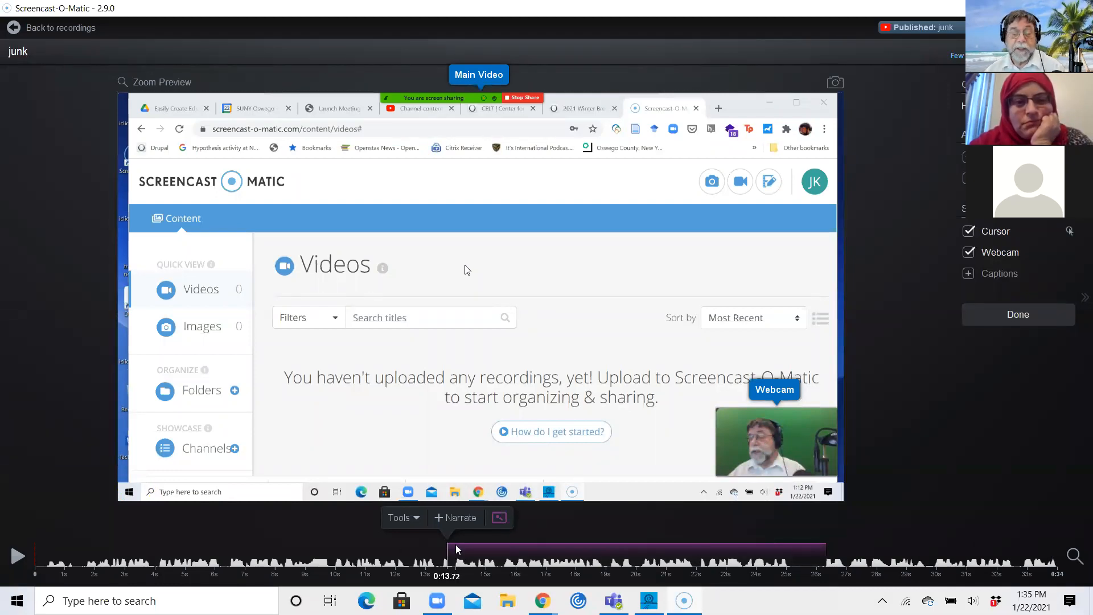
- Look over the editing tools again, including the Music and Sound Effect choices under Sound
left_click(416, 520)
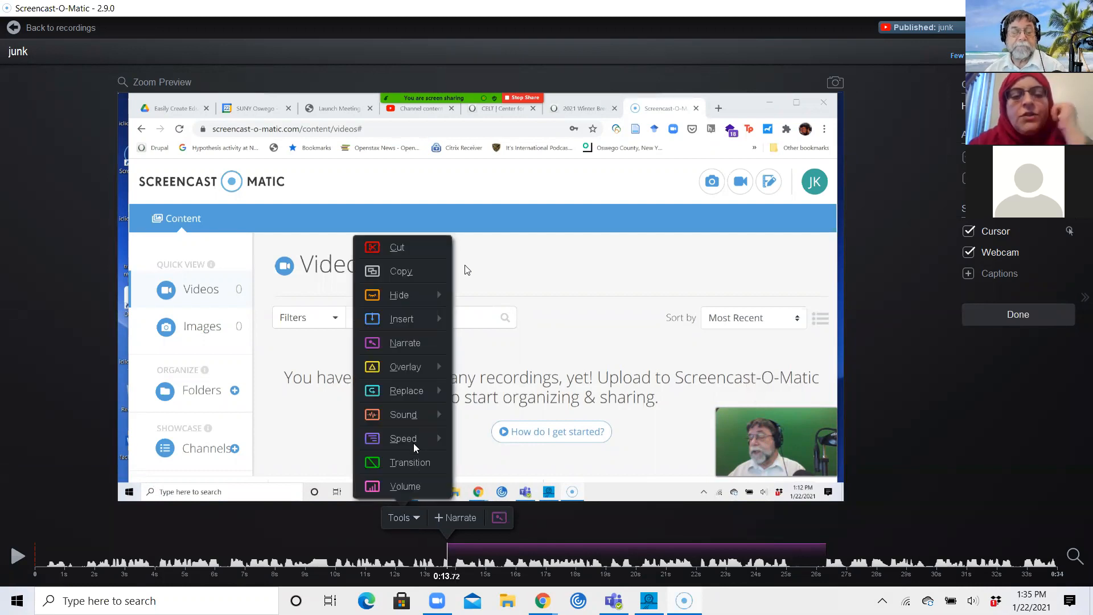
mouse_move(423, 406)
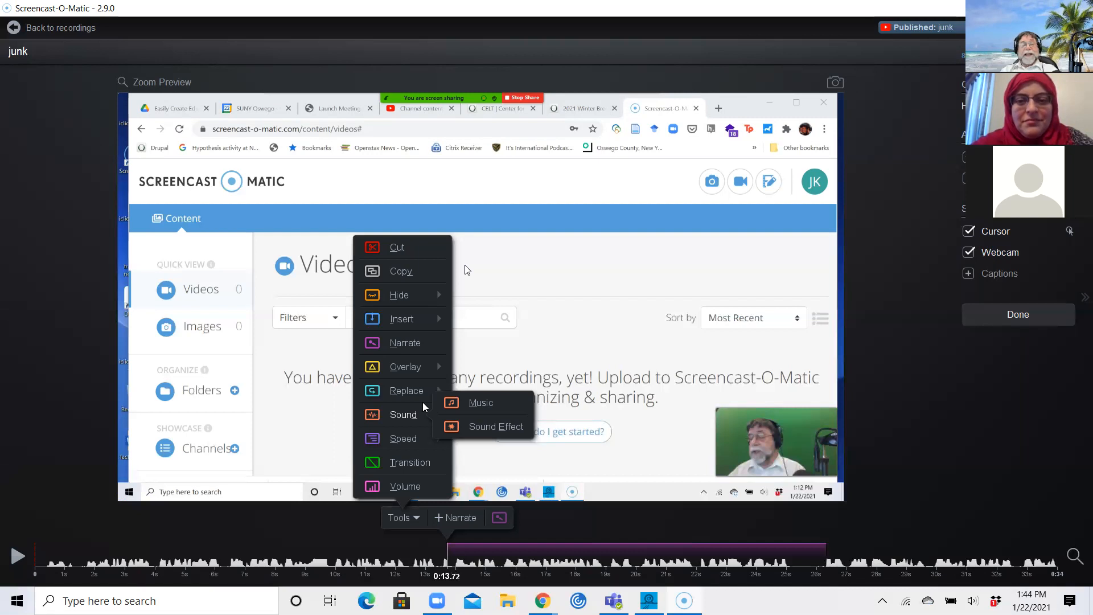
left_click(26, 302)
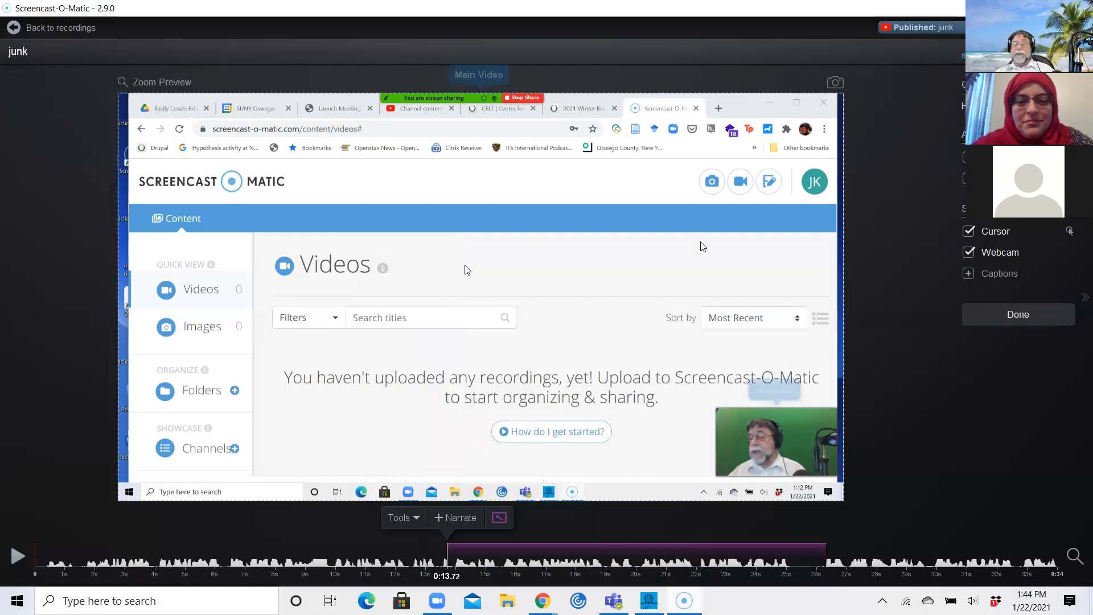
- Return to the recordings list, and open the recorder and cancel it without recording
left_click(19, 28)
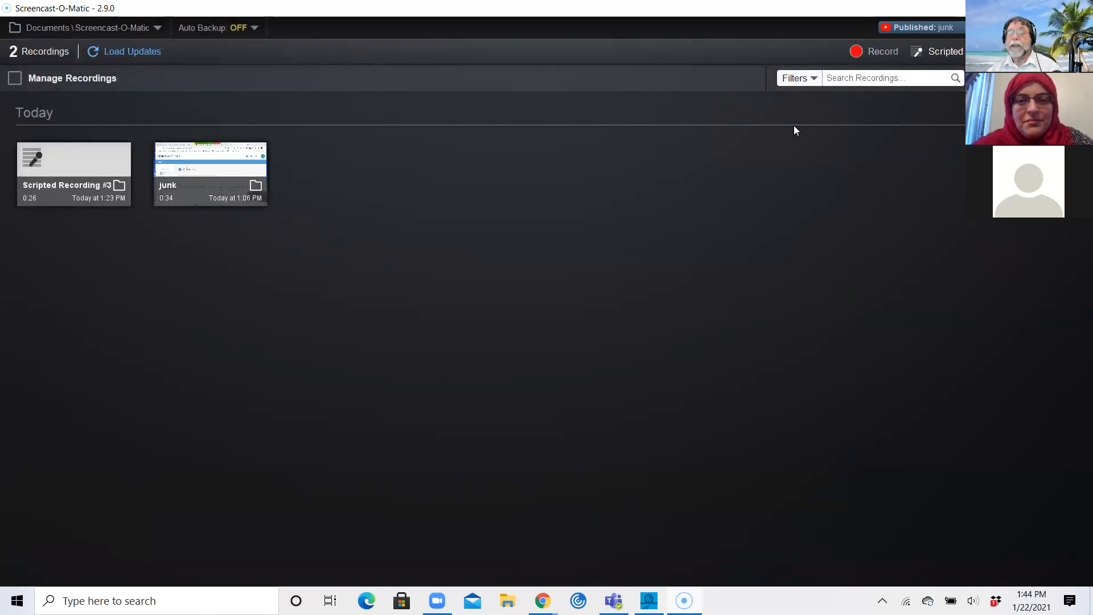
left_click(882, 51)
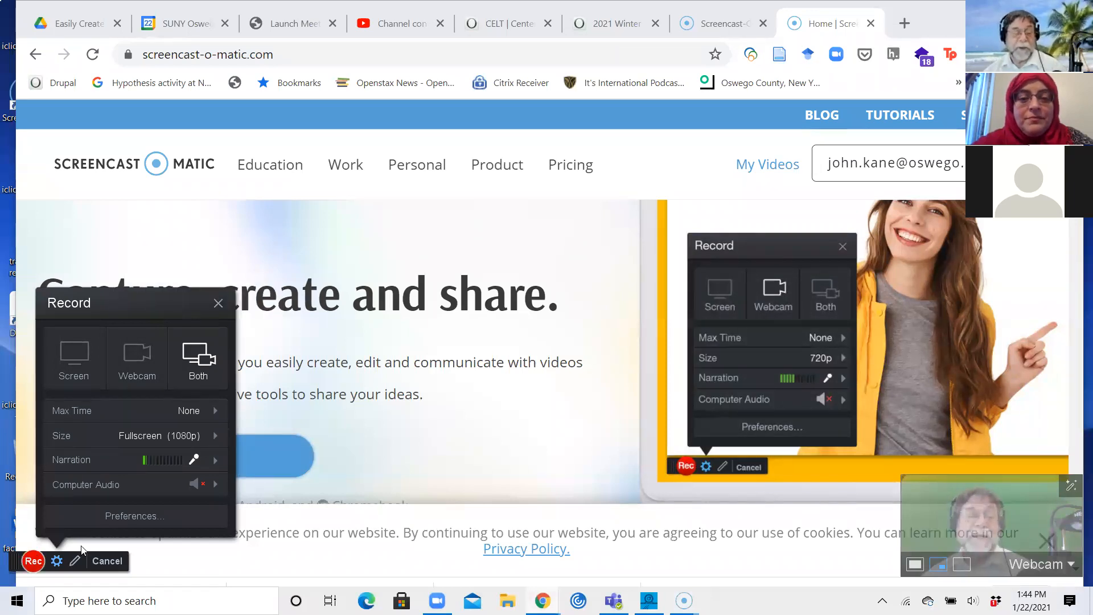
left_click(114, 560)
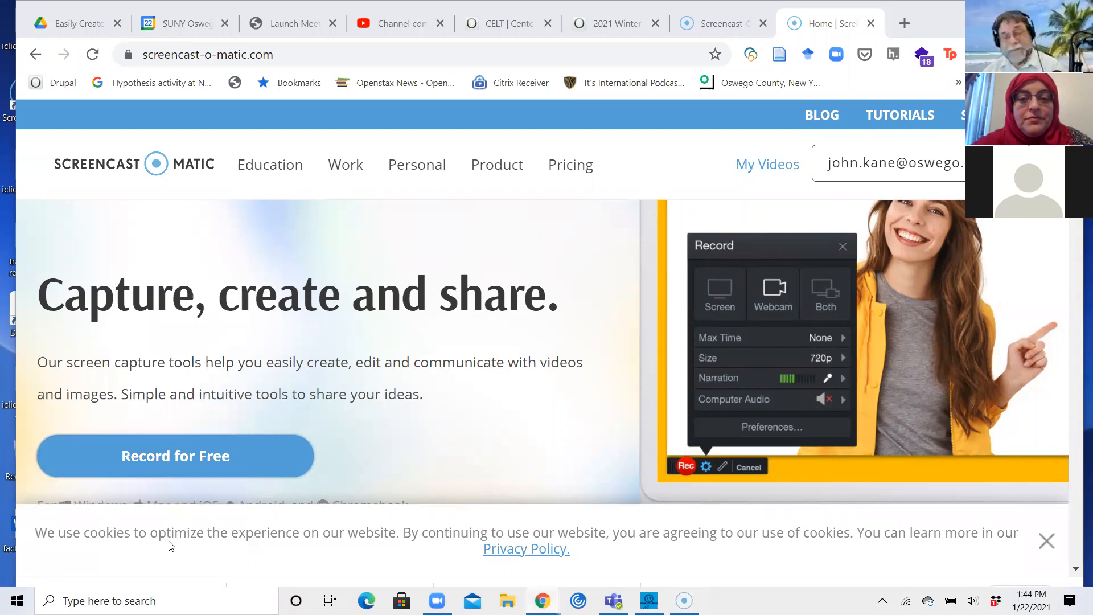